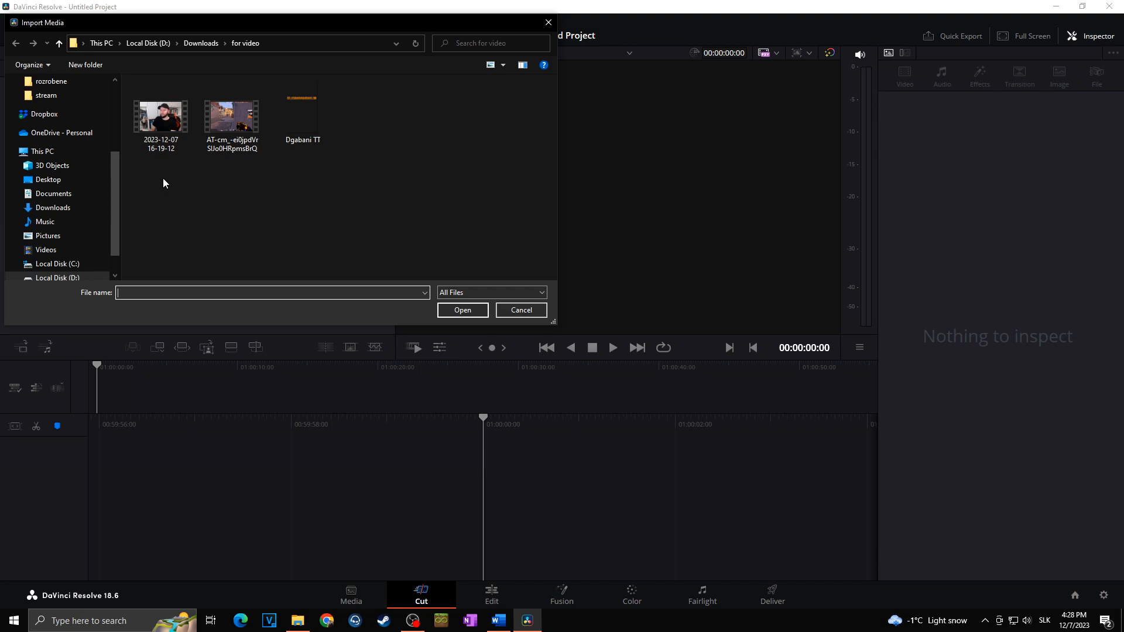
- Import all three files from the "for video" folder and change the project frame rate to match them
left_click_drag(152, 174, 307, 110)
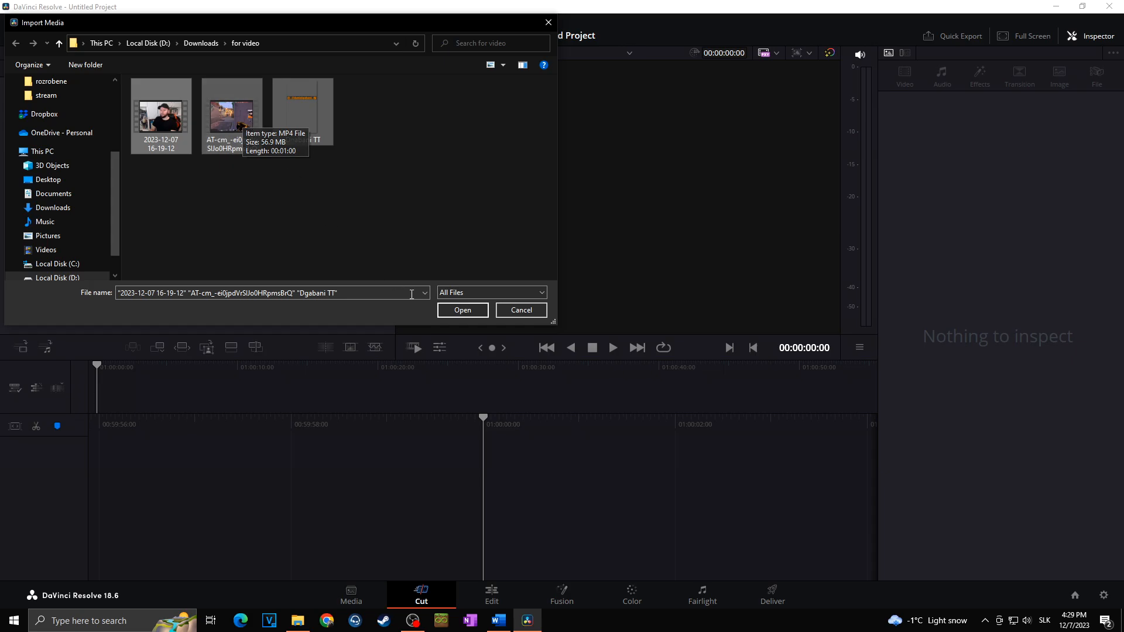
left_click(445, 311)
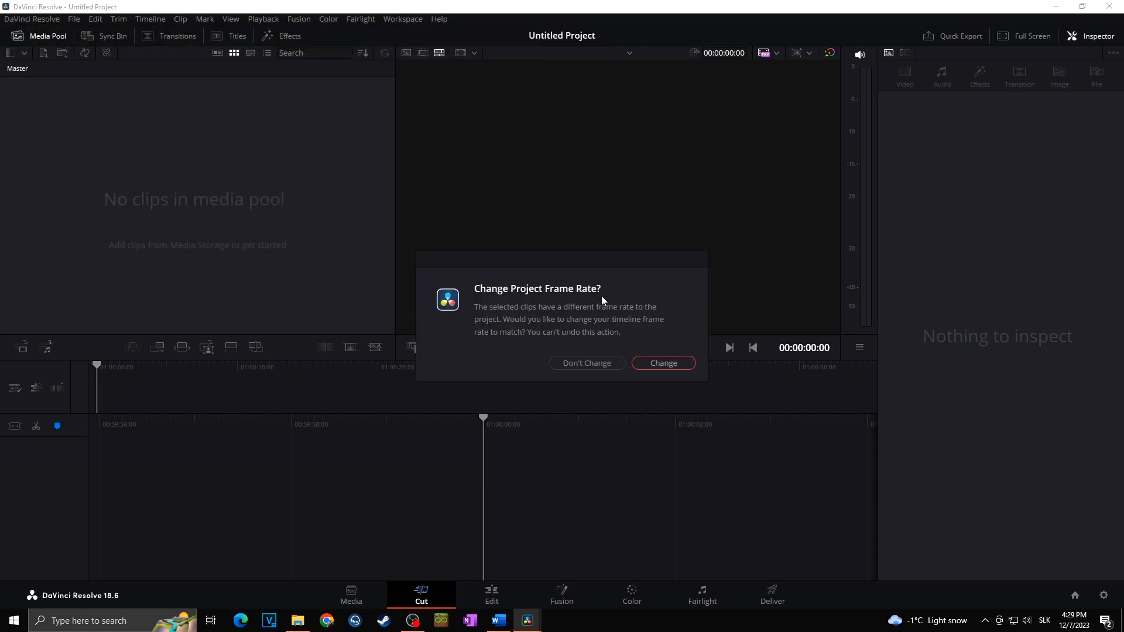
left_click(665, 364)
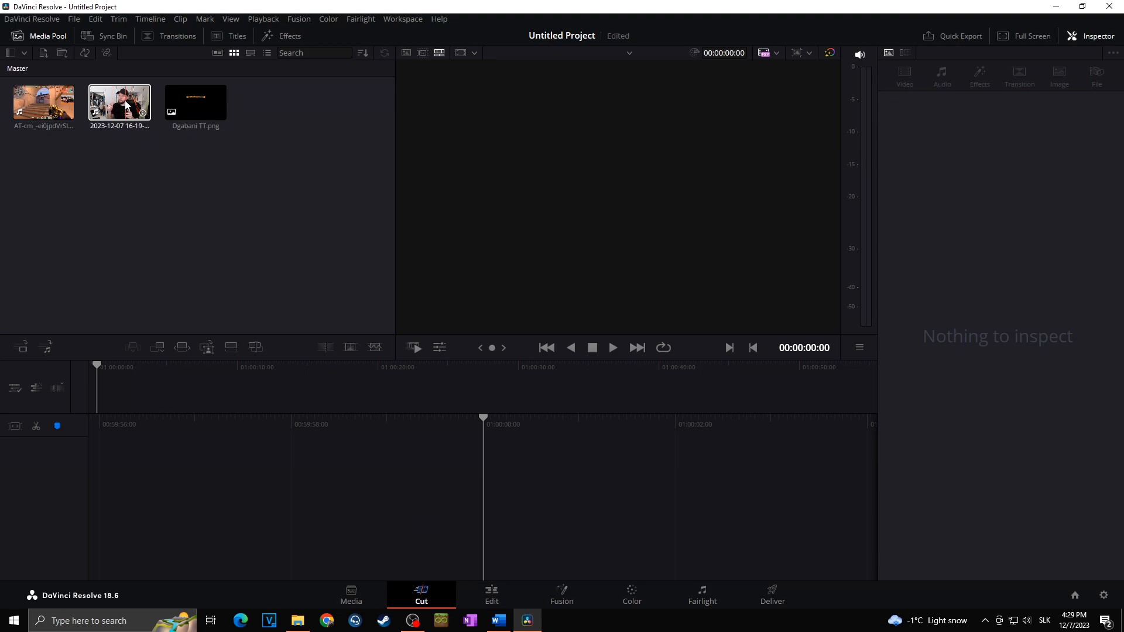
left_click_drag(120, 102, 97, 397)
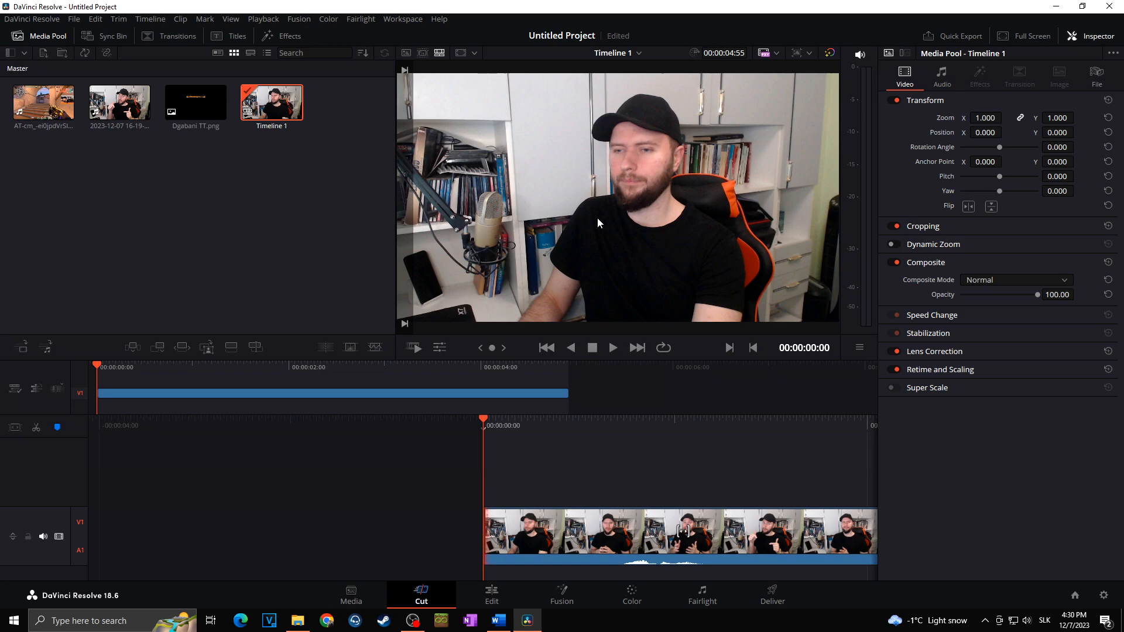
left_click(37, 387)
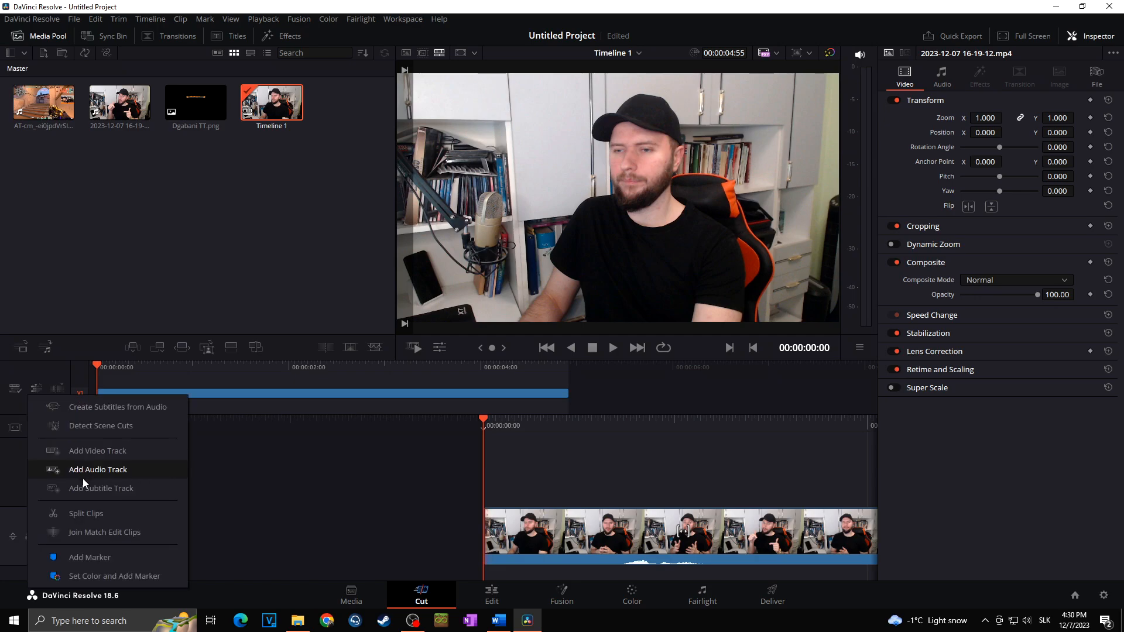
left_click(125, 489)
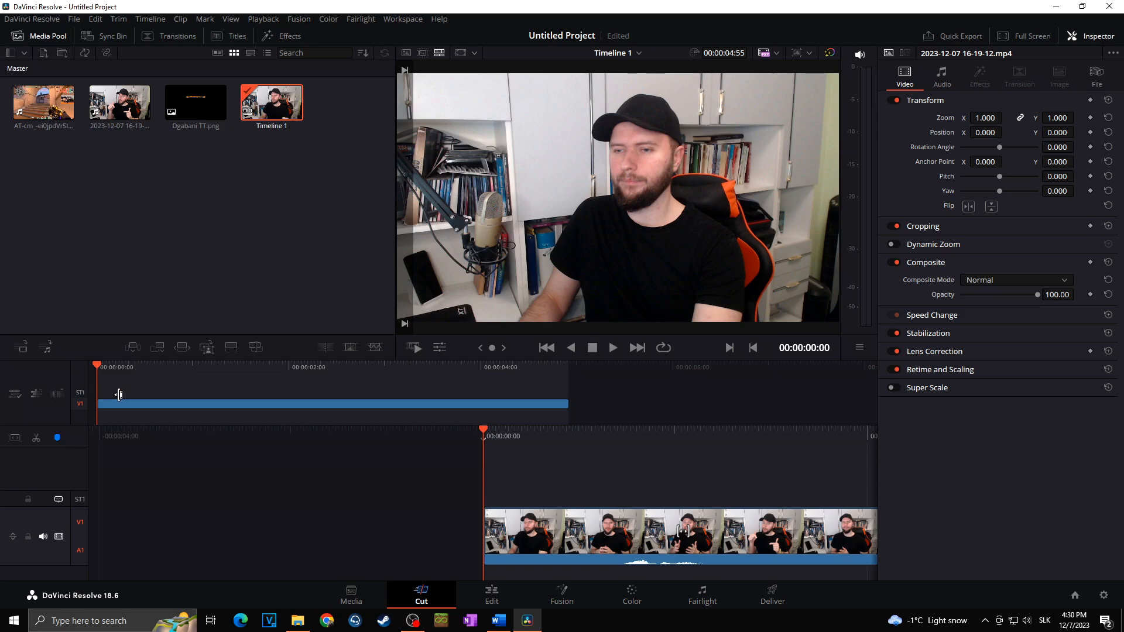
- Create a caption on the subtitle track and extend it to the end of the video clip at 00:00:04:55
left_click(80, 396)
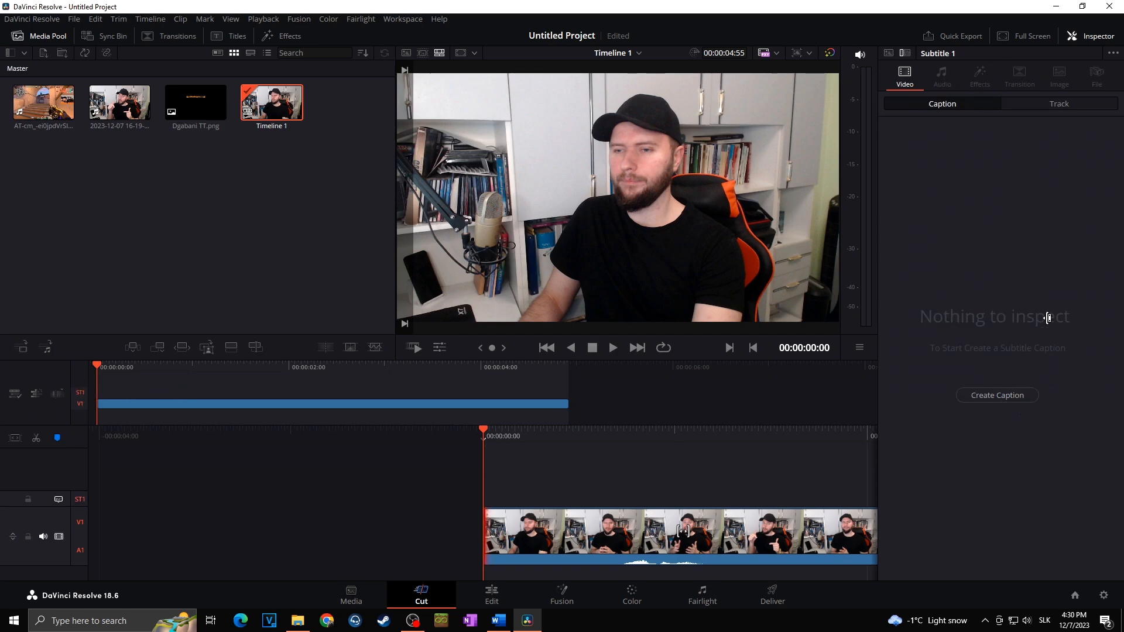
left_click(996, 395)
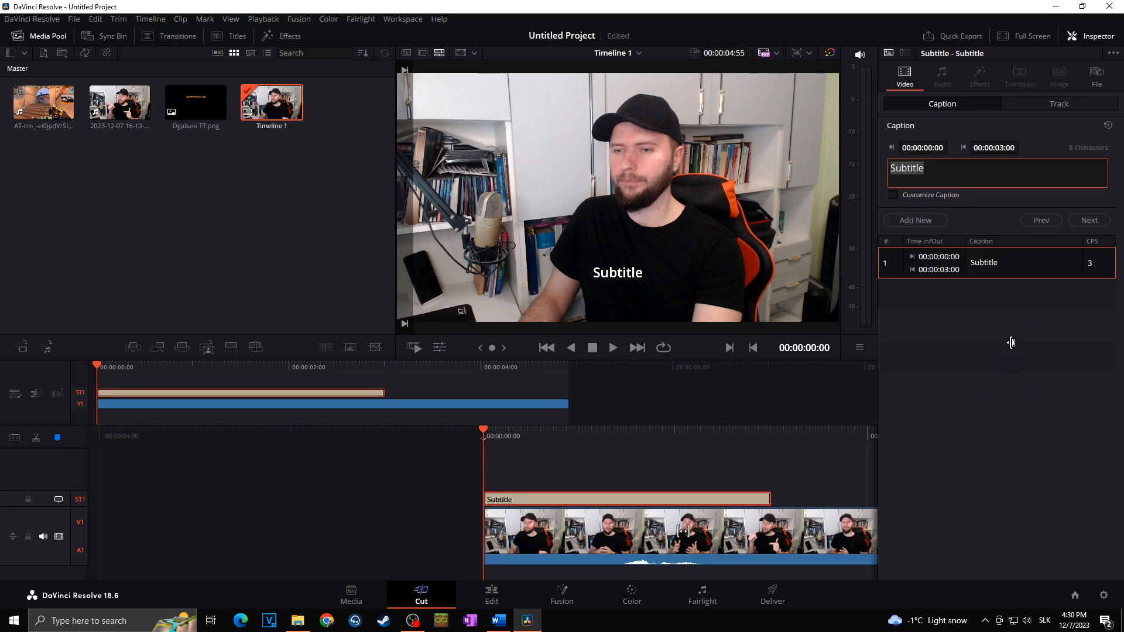
left_click_drag(376, 393, 567, 386)
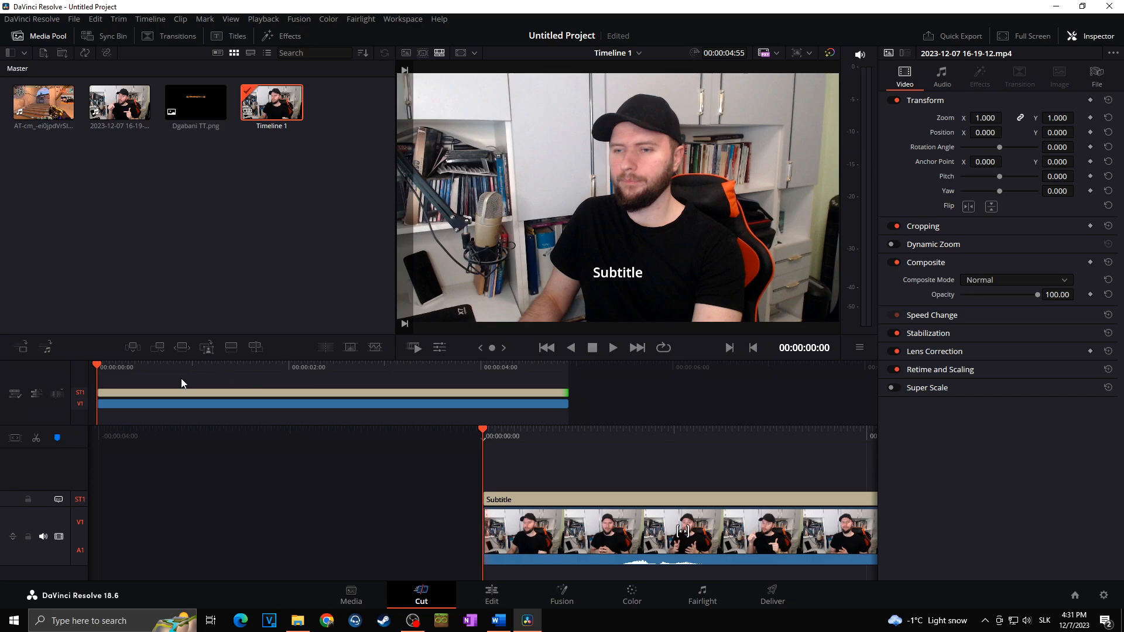
left_click(246, 393)
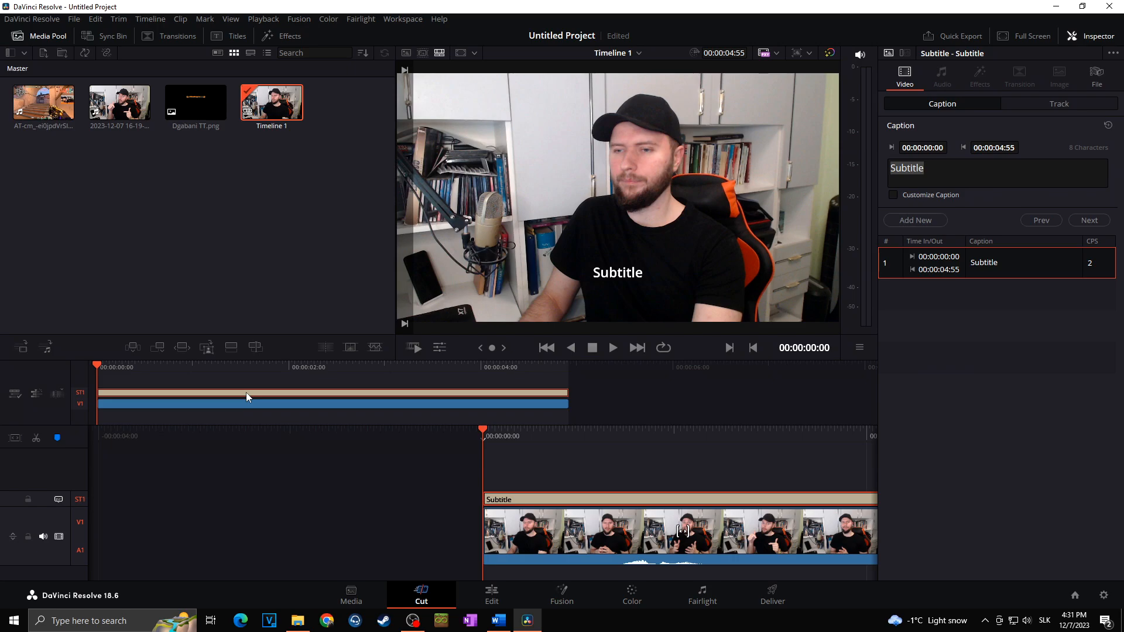
- Set the project's timeline resolution to a custom vertical 1080 x 1920 format and save the project settings
left_click(1104, 596)
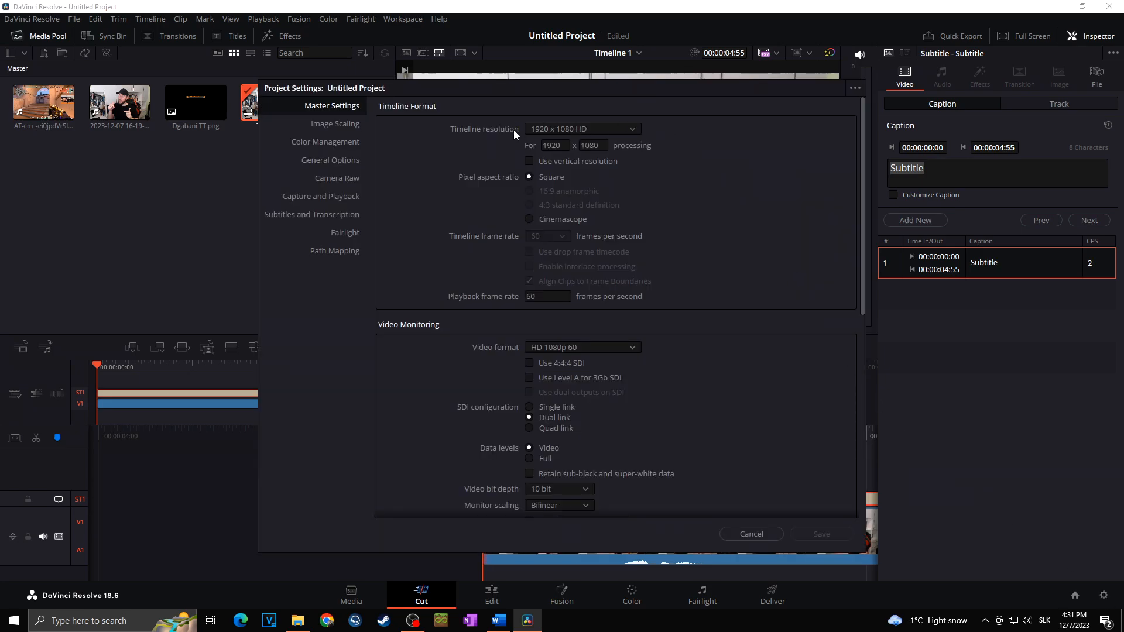
left_click(633, 129)
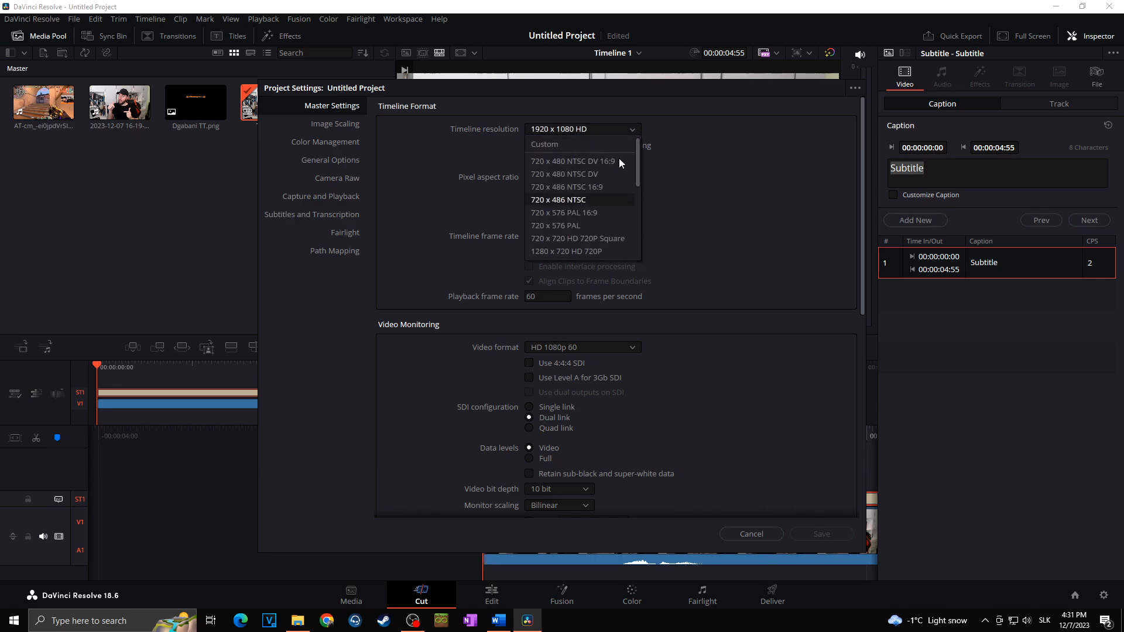
left_click(562, 144)
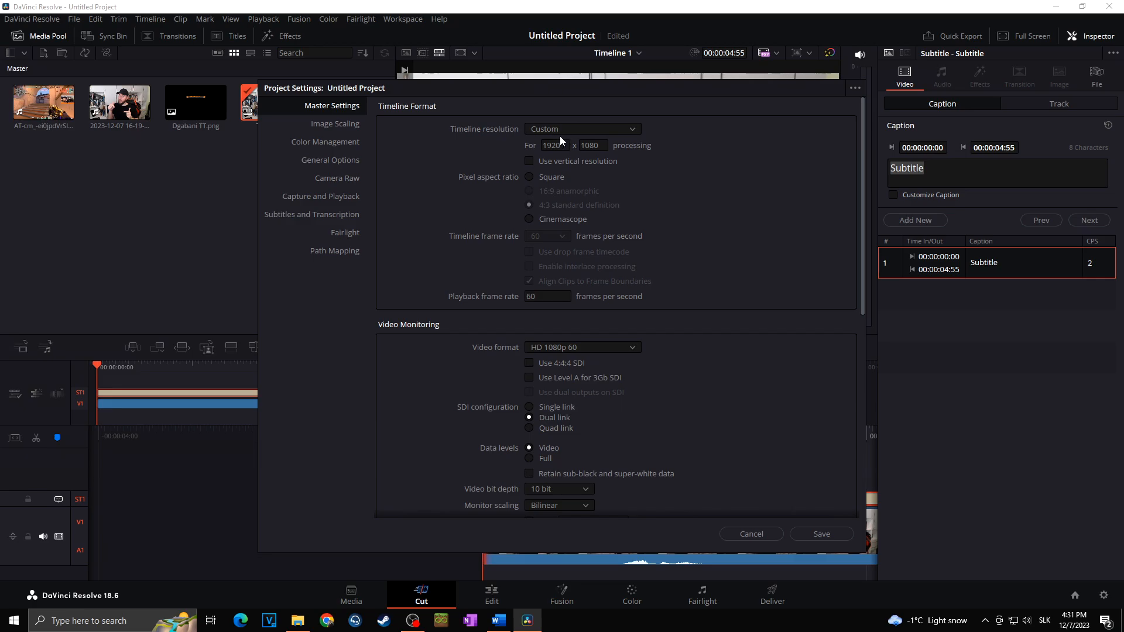
double_click(555, 145)
type("1080")
double_click(592, 146)
type("19")
scroll(562, 202, "down", 2)
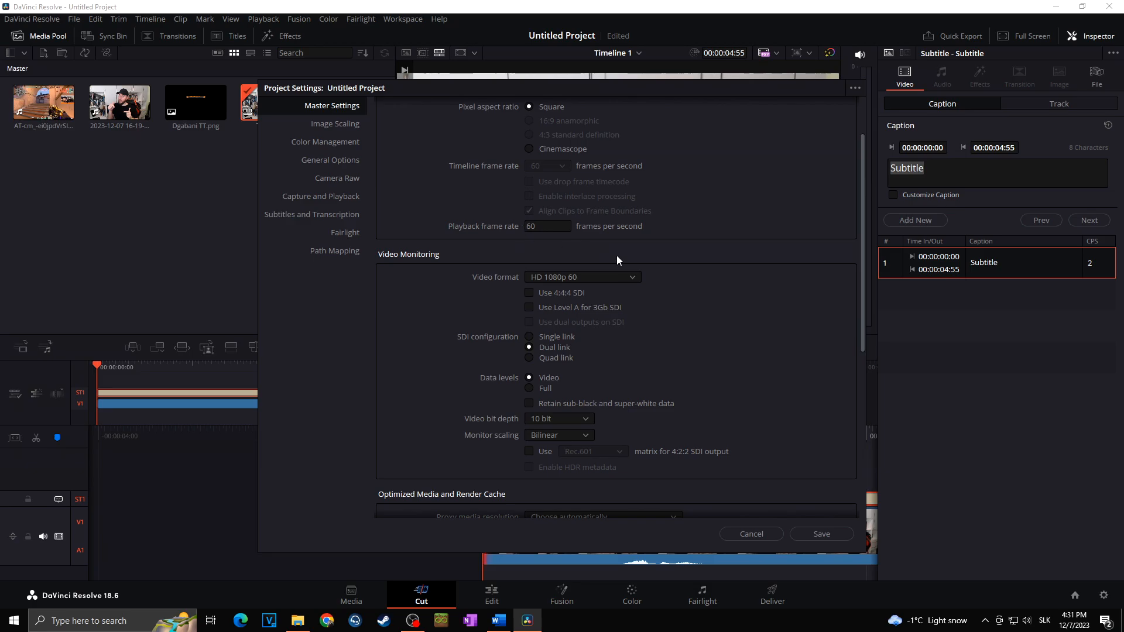
scroll(616, 255, "down", 4)
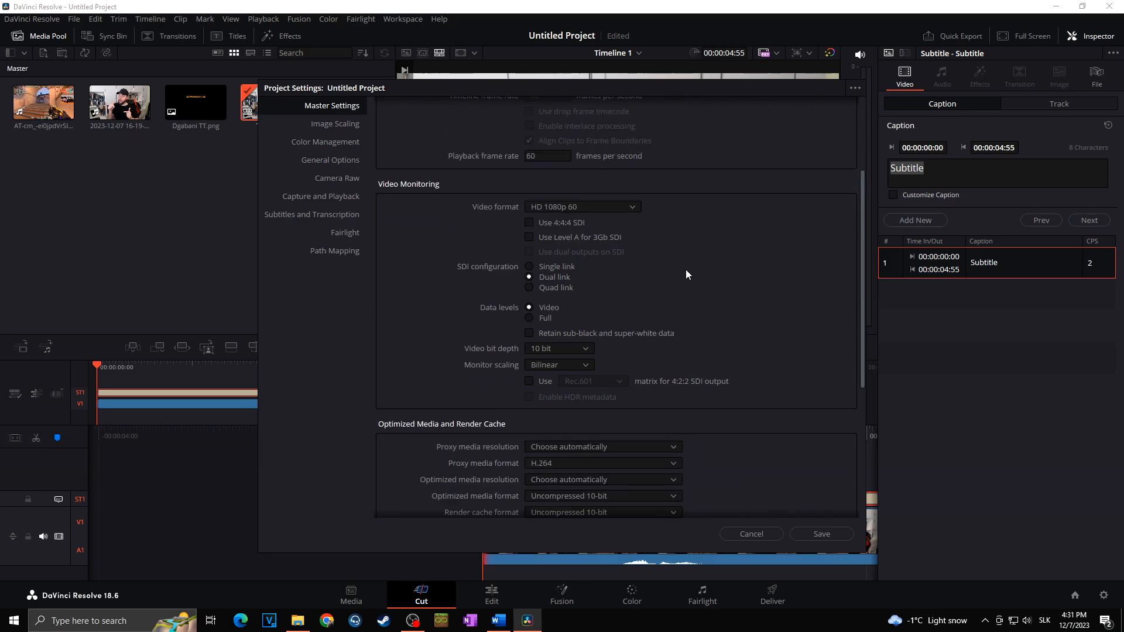
left_click(821, 534)
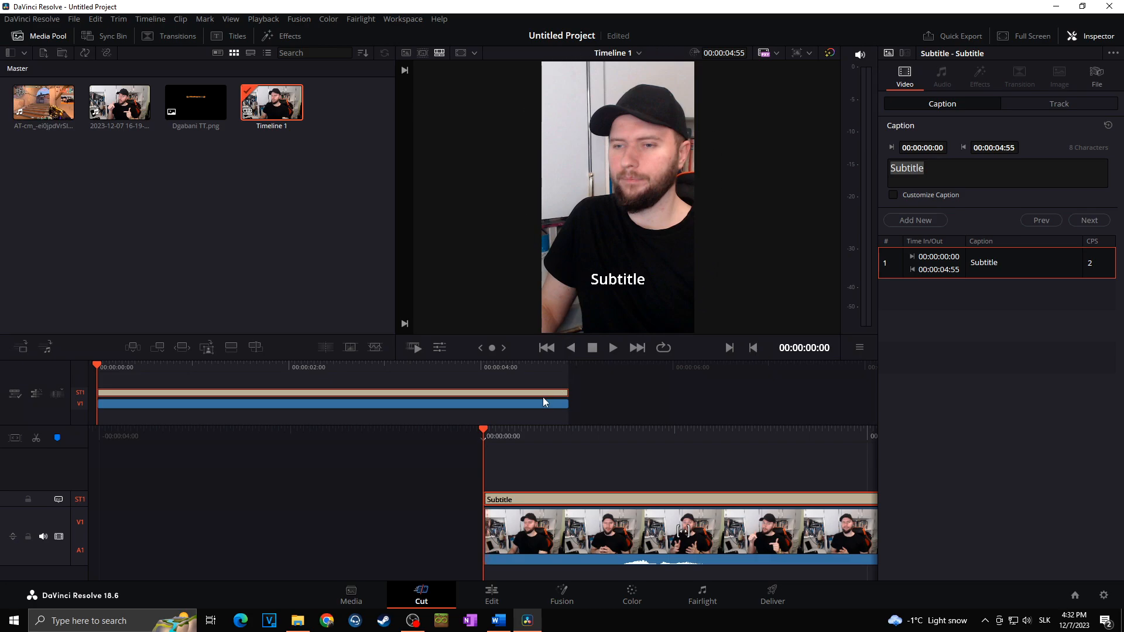
- On the Edit page, increase the height of the Subtitle 1 track and select the clip on Video 1
left_click(491, 595)
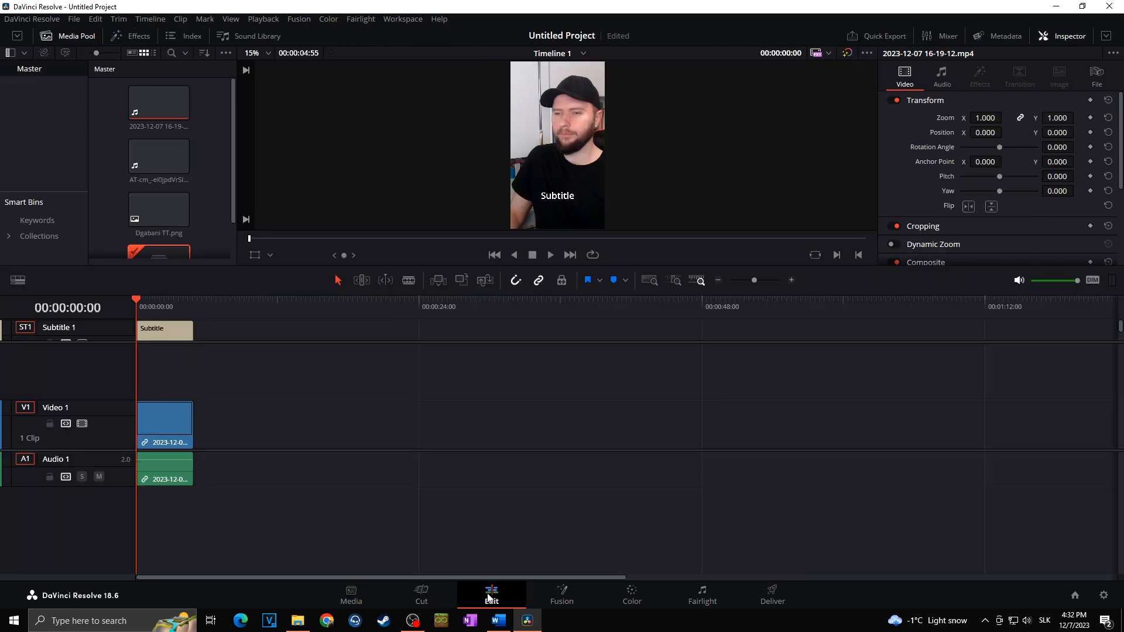
left_click_drag(107, 340, 107, 386)
left_click(158, 428)
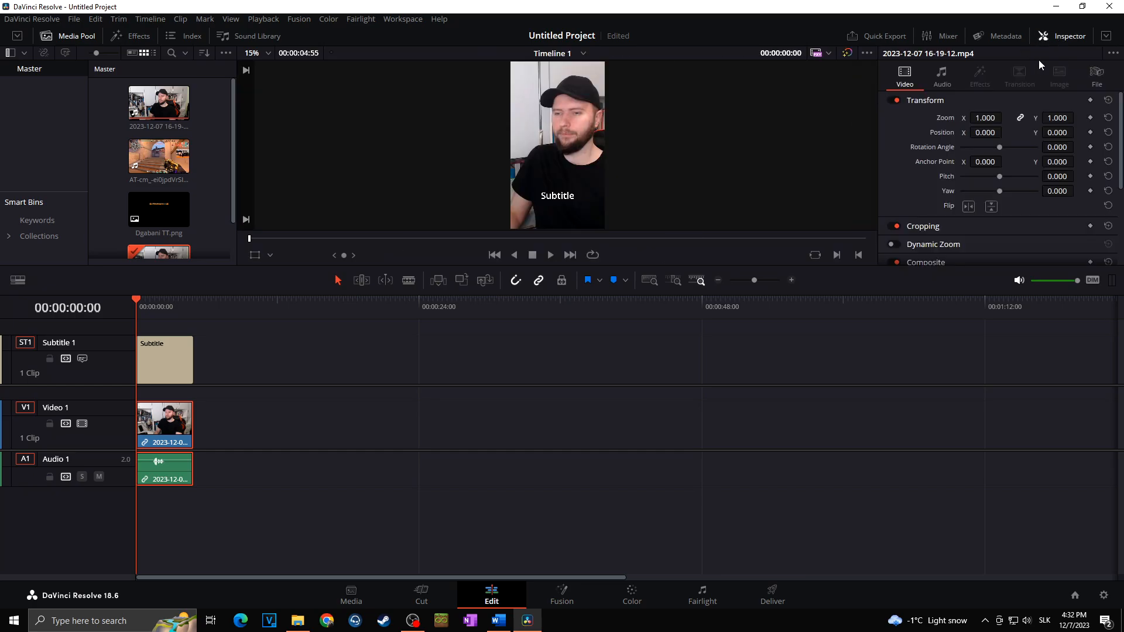
- Try out the clip's zoom and vertical position, restoring zoom to 1 and Y position to 0
mouse_move(985, 117)
left_mouse_down()
mouse_move(1005, 117)
mouse_move(989, 118)
left_mouse_up()
left_click(989, 117)
type("1")
left_click(1056, 118)
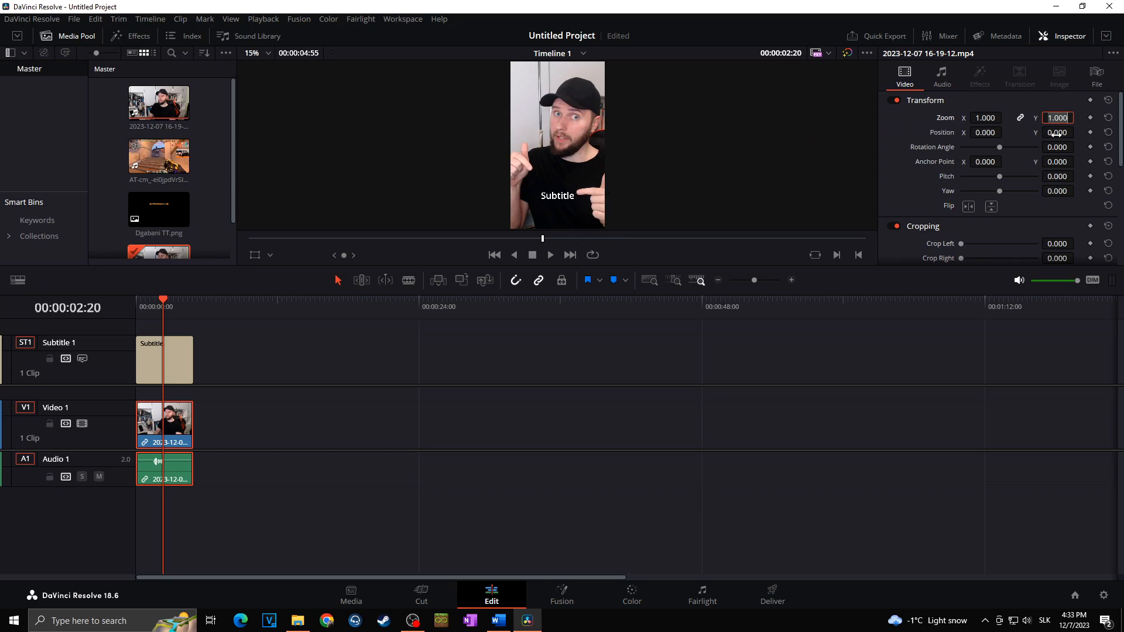
left_click_drag(1055, 133, 1077, 132)
left_click(1055, 131)
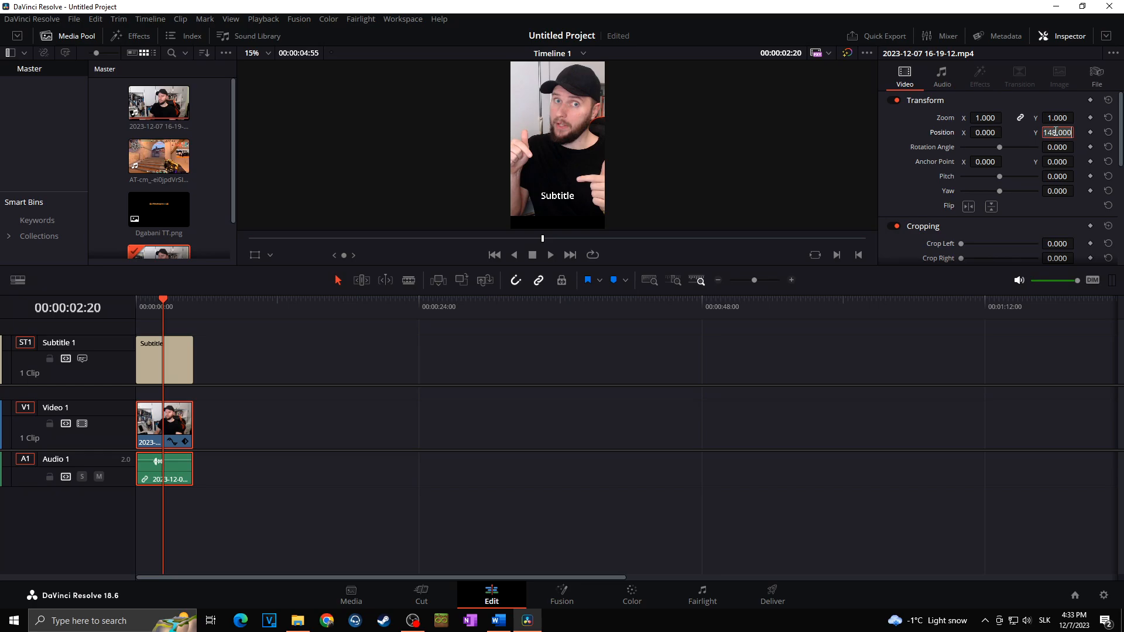
type("0")
- Set the clip's horizontal position to -42 and play the timeline from the start to check the framing
left_click_drag(989, 131, 1005, 132)
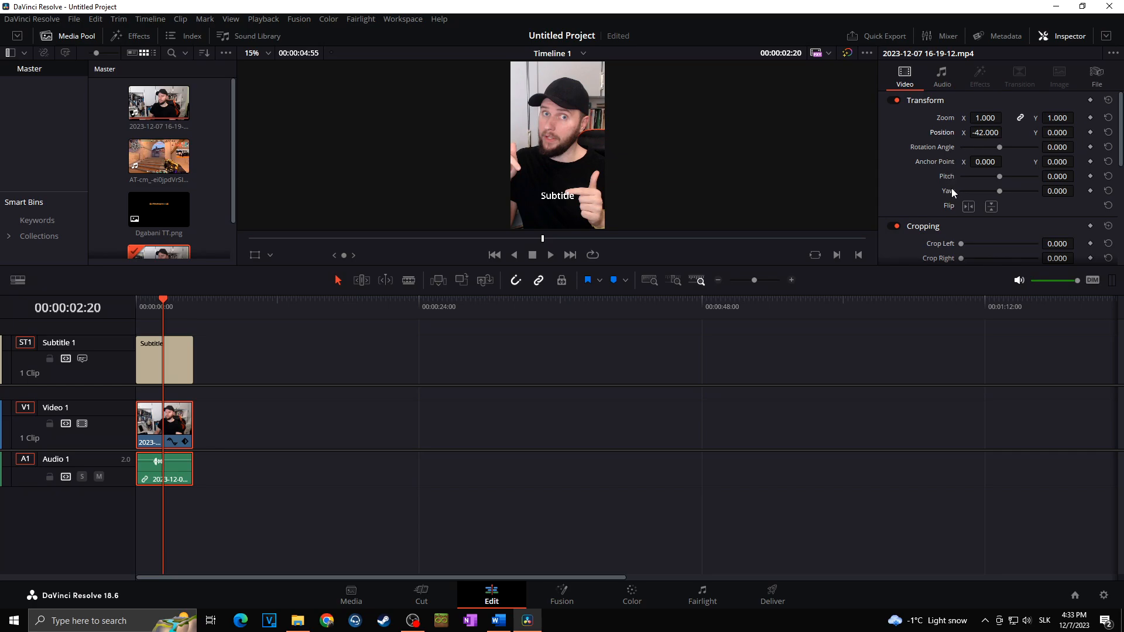
scroll(963, 159, "down", 1)
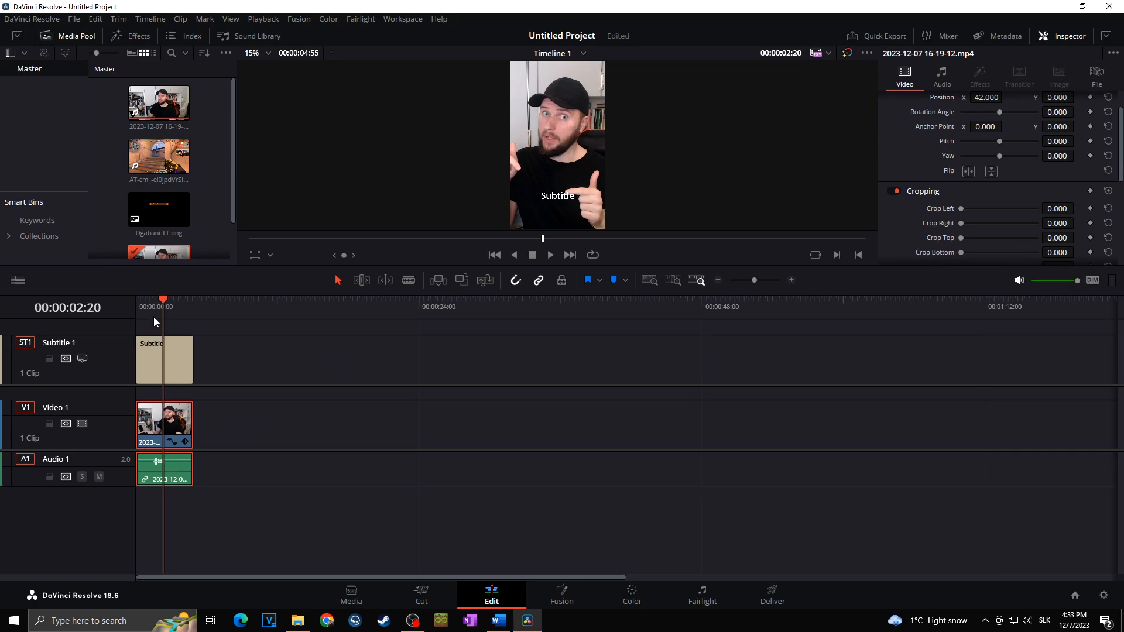
left_click(142, 304)
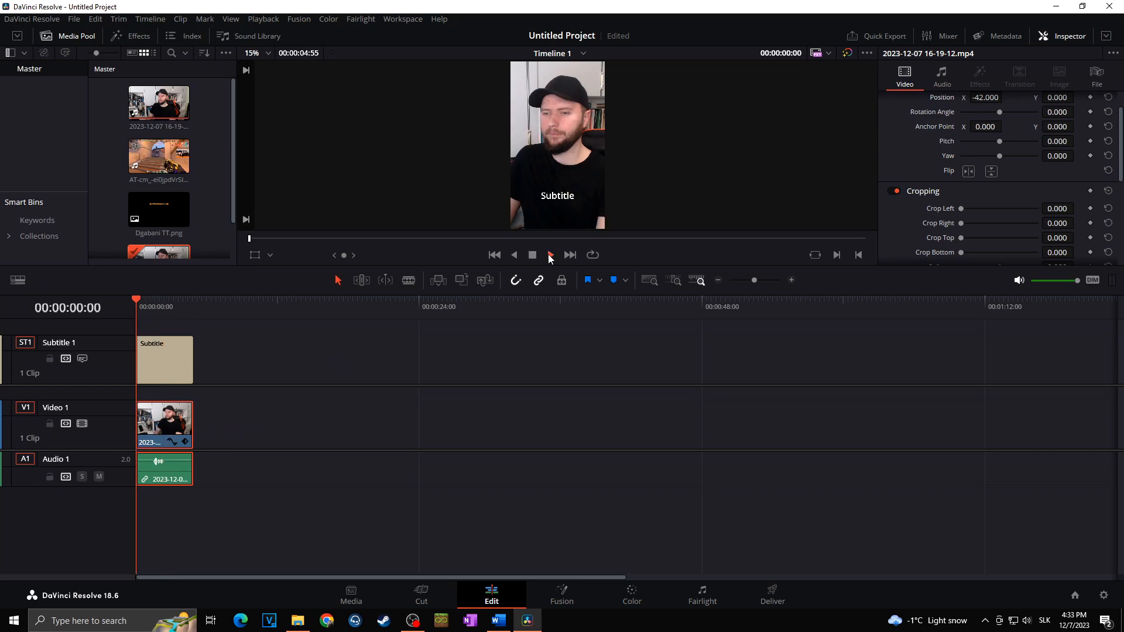
left_click(550, 255)
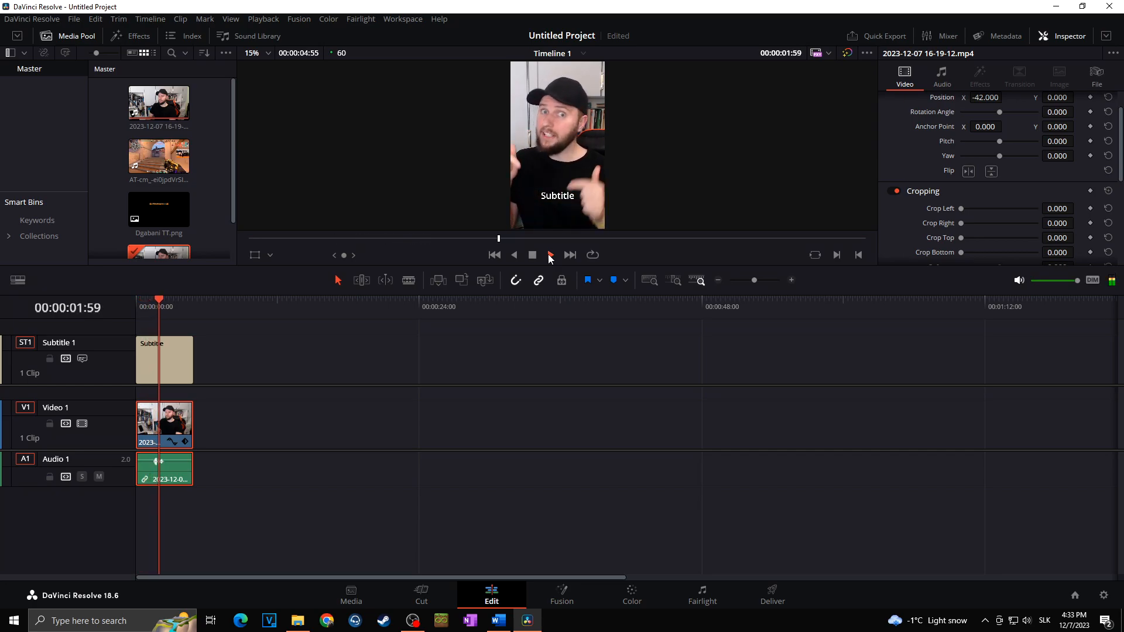
left_click(536, 256)
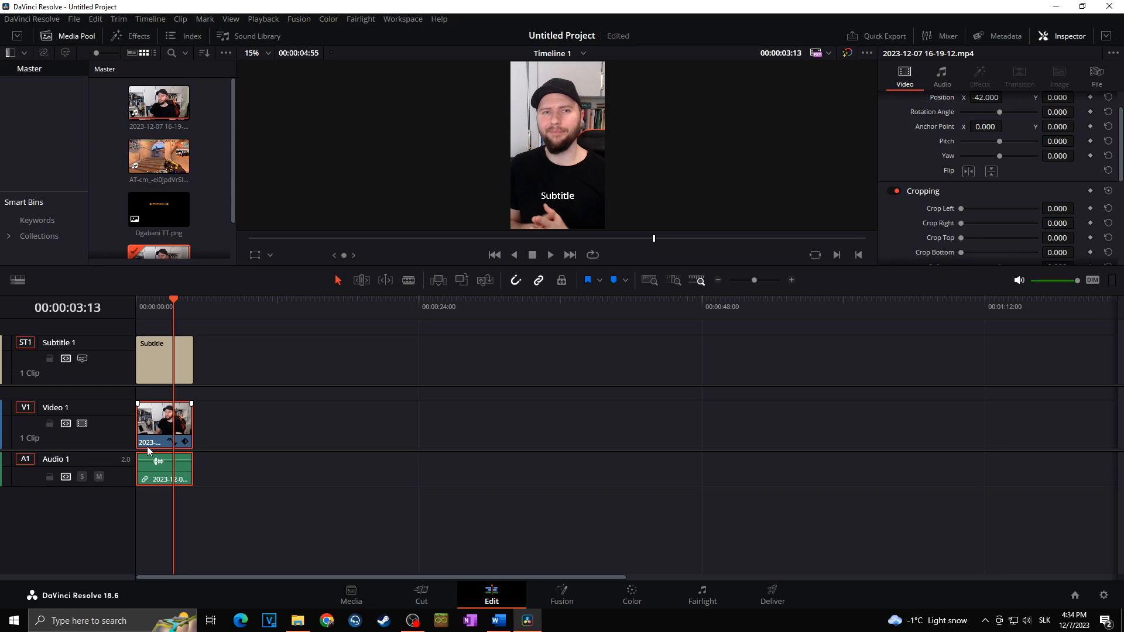
- Split the video clip at 00:00:01:02 and ripple delete the section before the cut
left_click(154, 302)
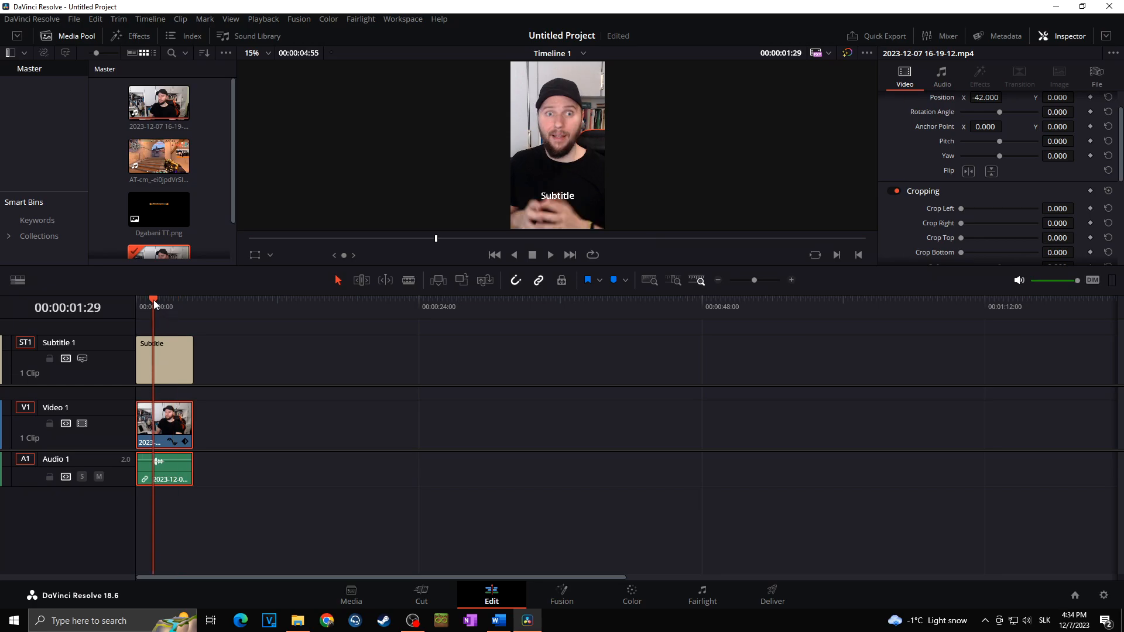
left_click(148, 302)
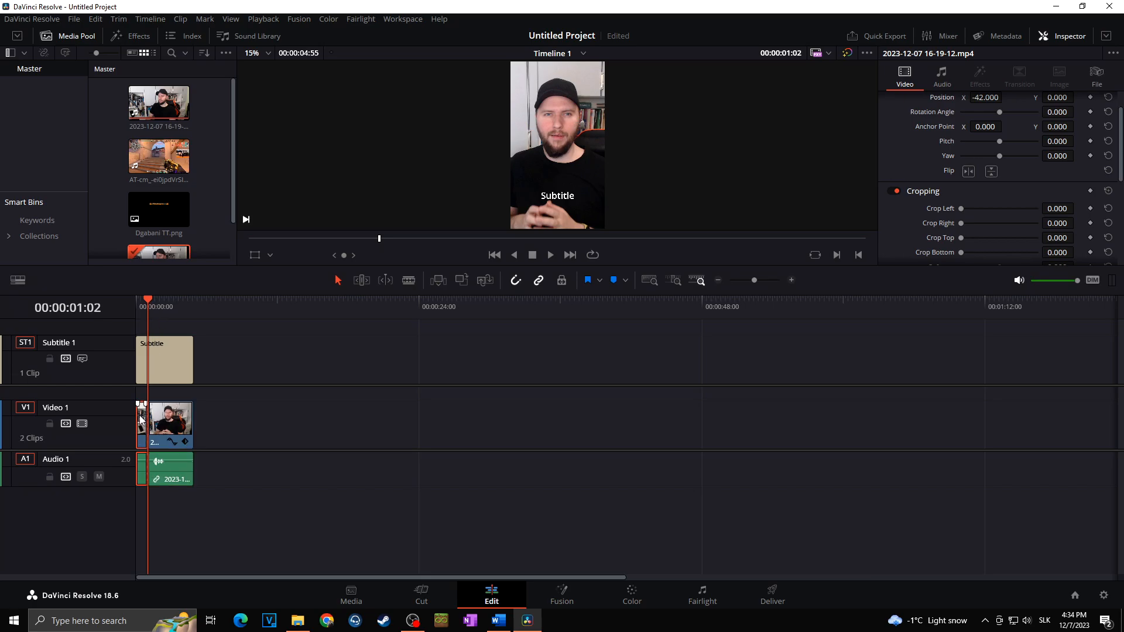
key("ctrl+shift+bracketleft")
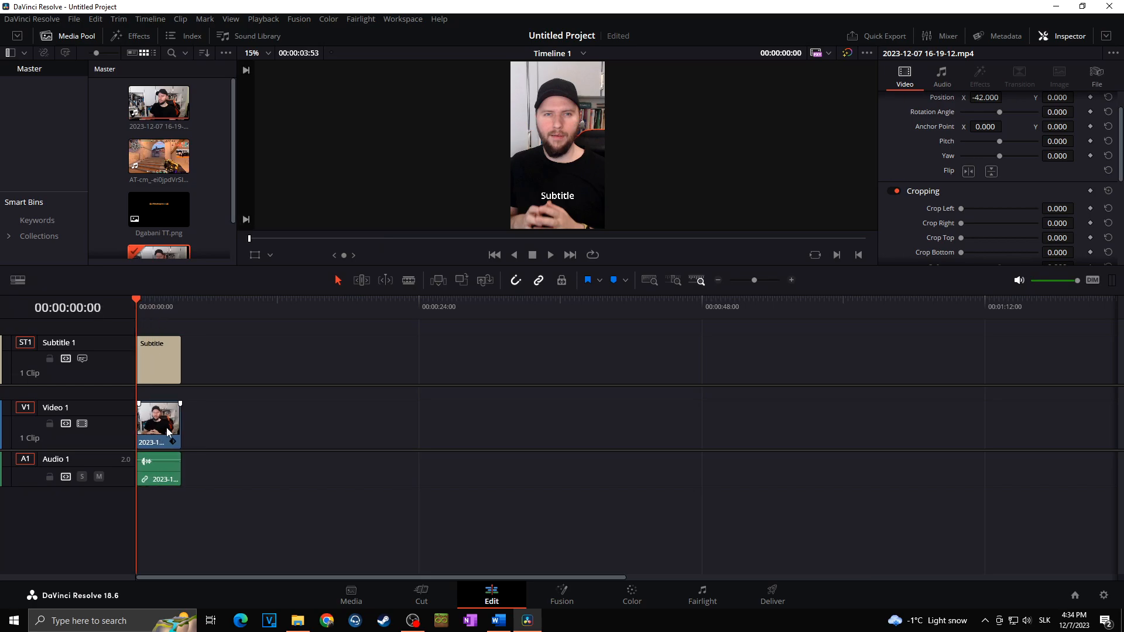
- Play the trimmed timeline from the start and split the video clip at 00:00:01:42
left_click(551, 255)
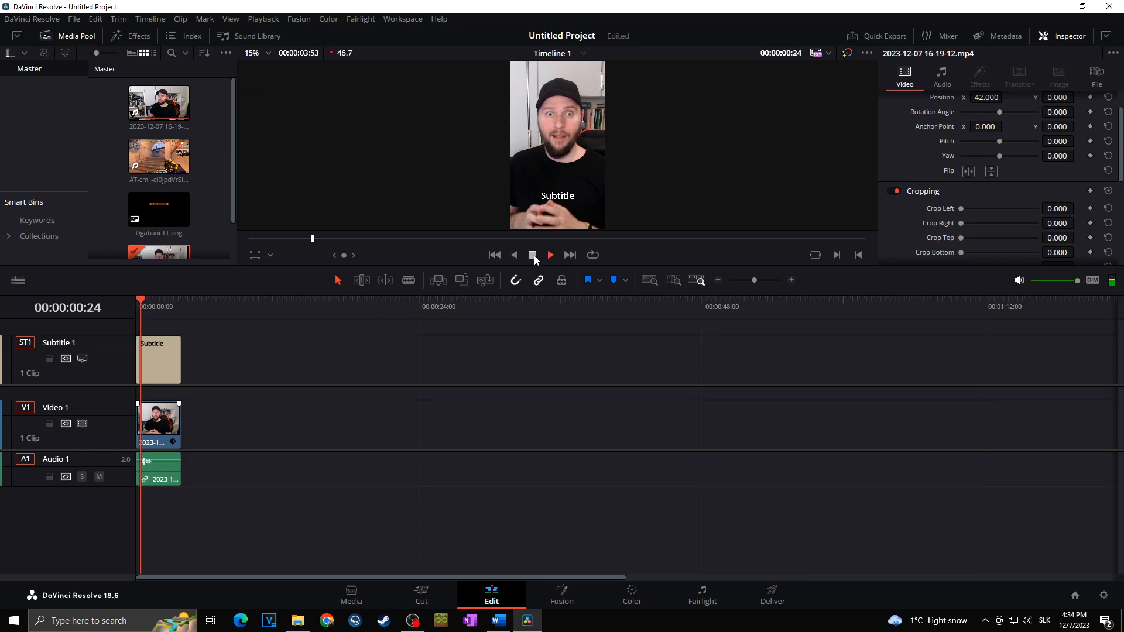
left_click(532, 256)
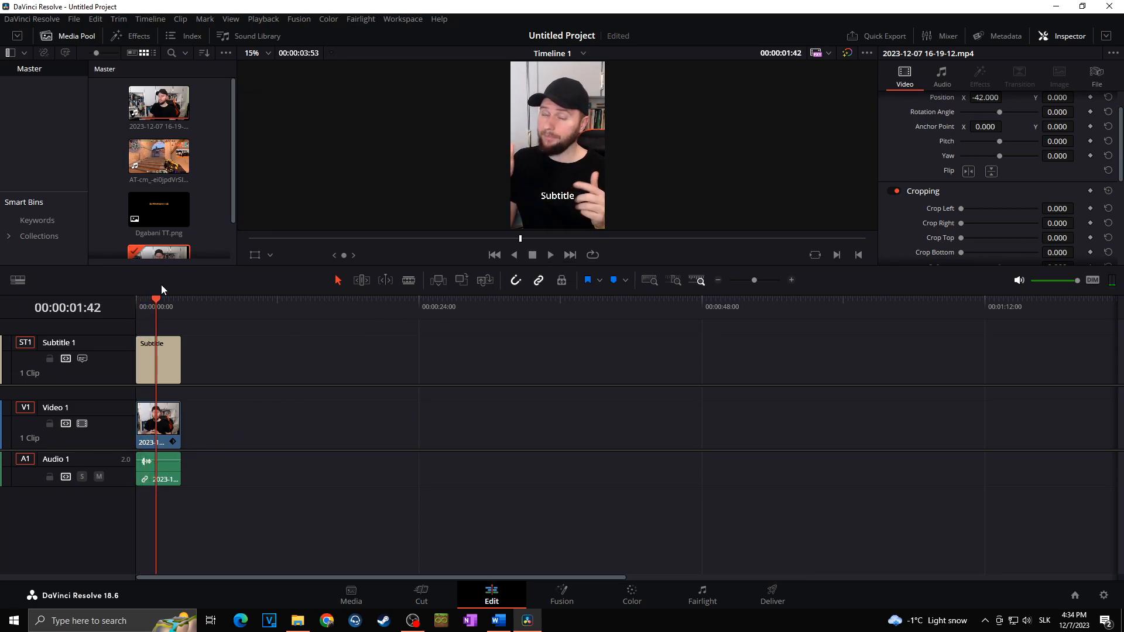
left_click(157, 465)
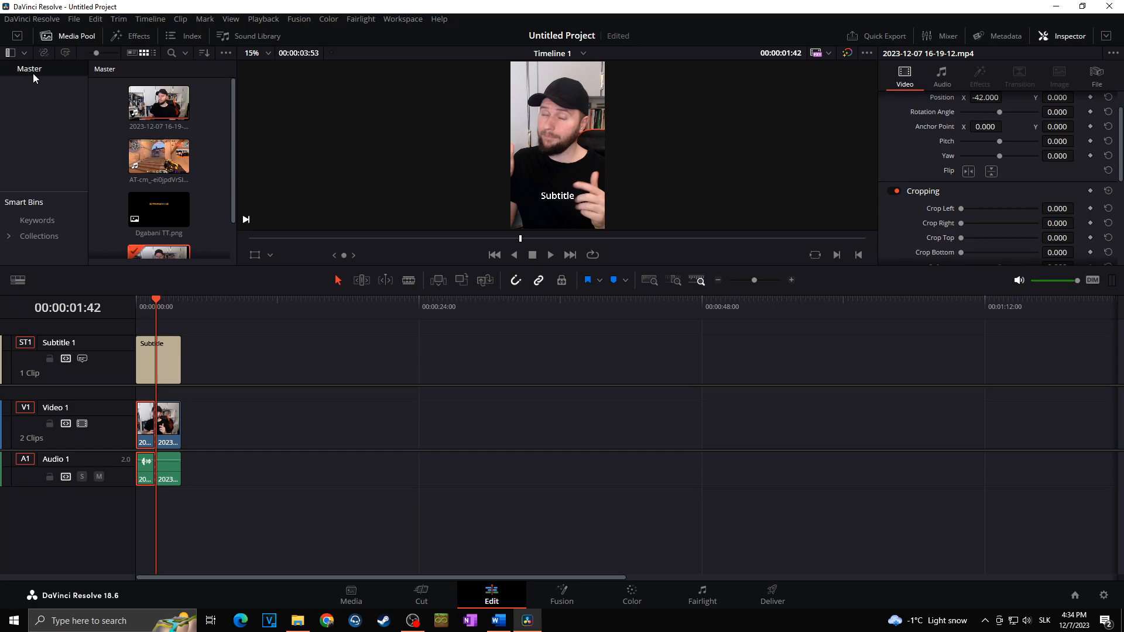
- Look up the shortcut assigned to the "split clip" command in Keyboard Customization, leaving the assignments as they are
left_click(24, 23)
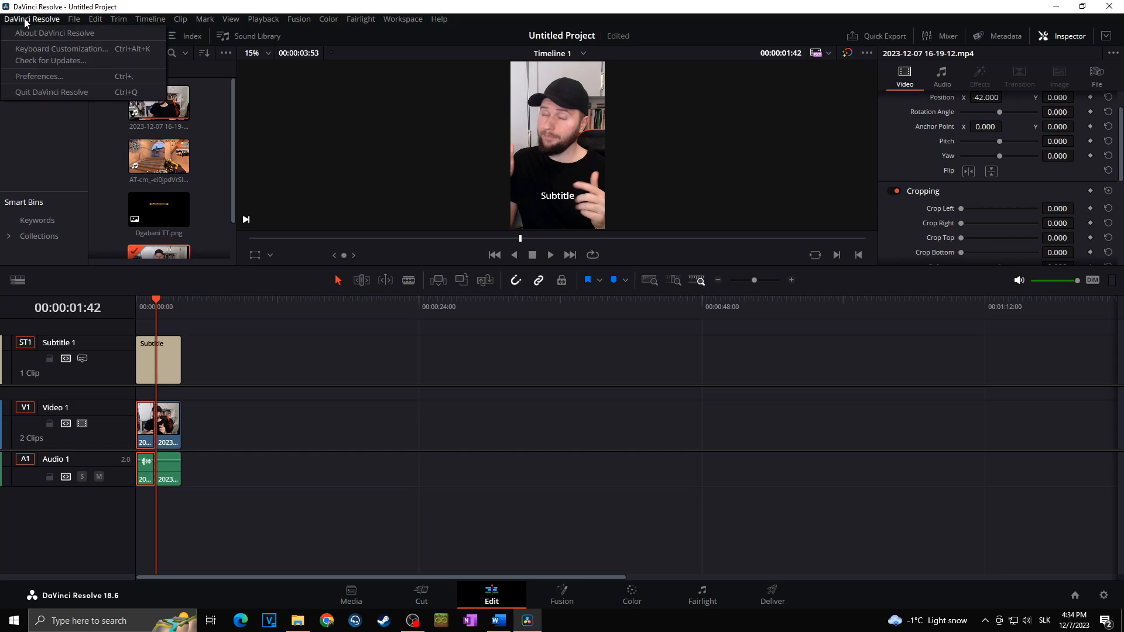
left_click(37, 46)
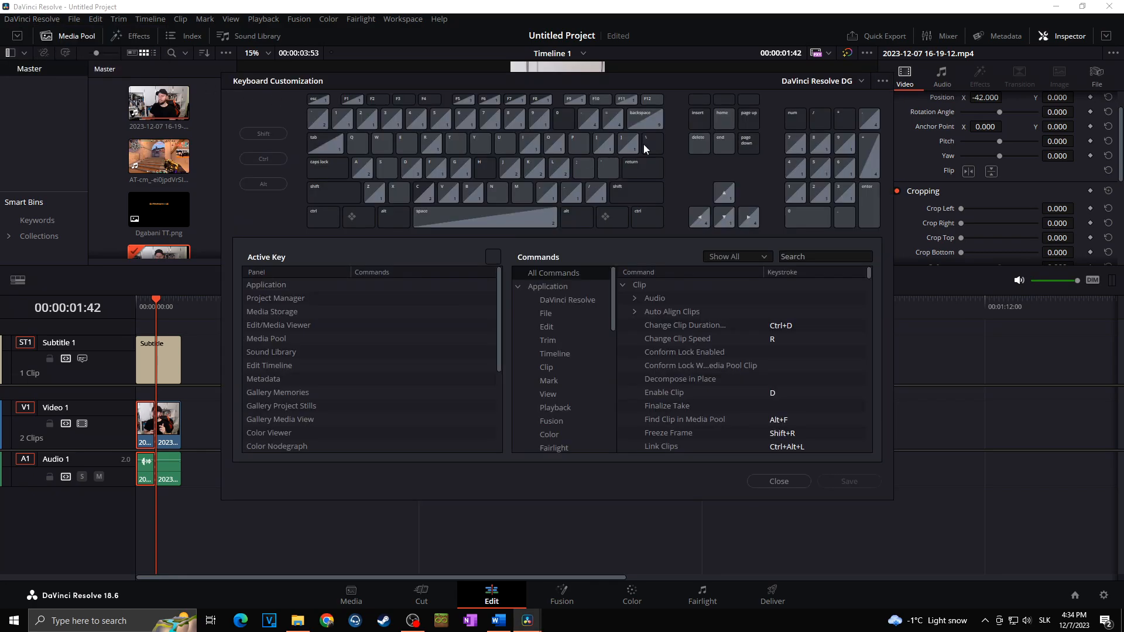
left_click(821, 256)
type("split clip")
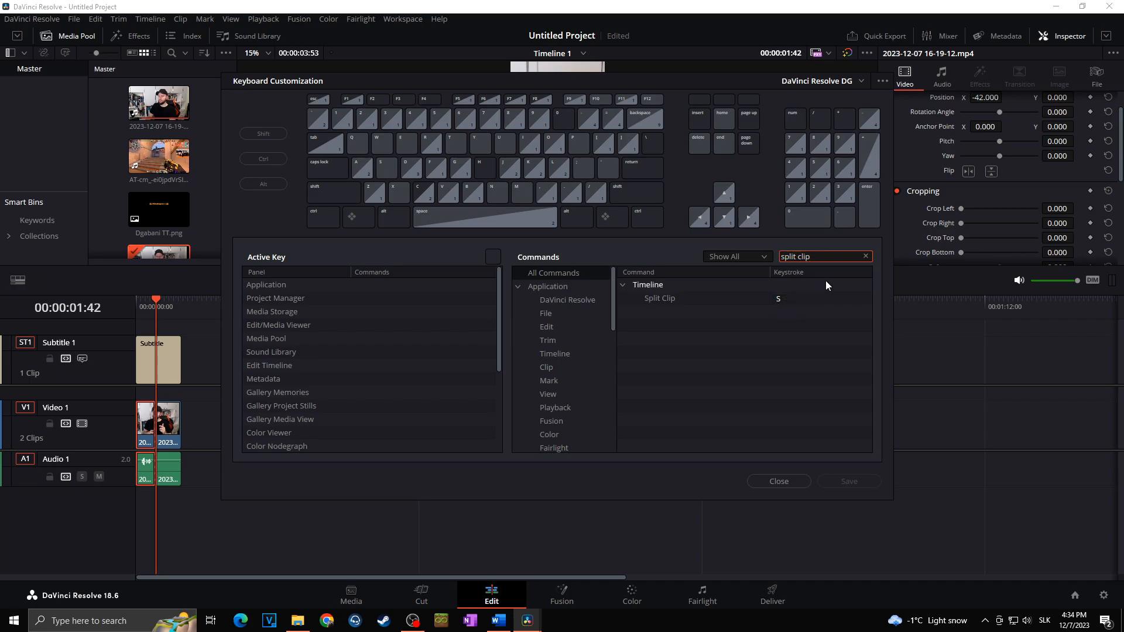
left_click(782, 481)
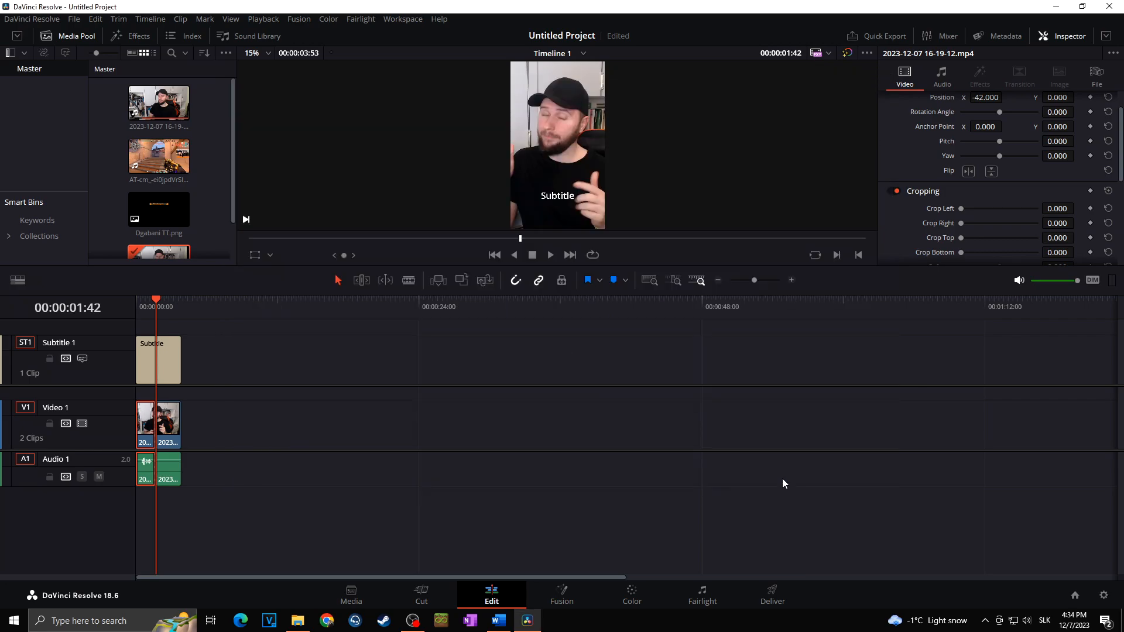
- Delete the video clip after the 00:00:01:42 cut, and split the subtitle at that point and delete its trailing part
left_click(173, 426)
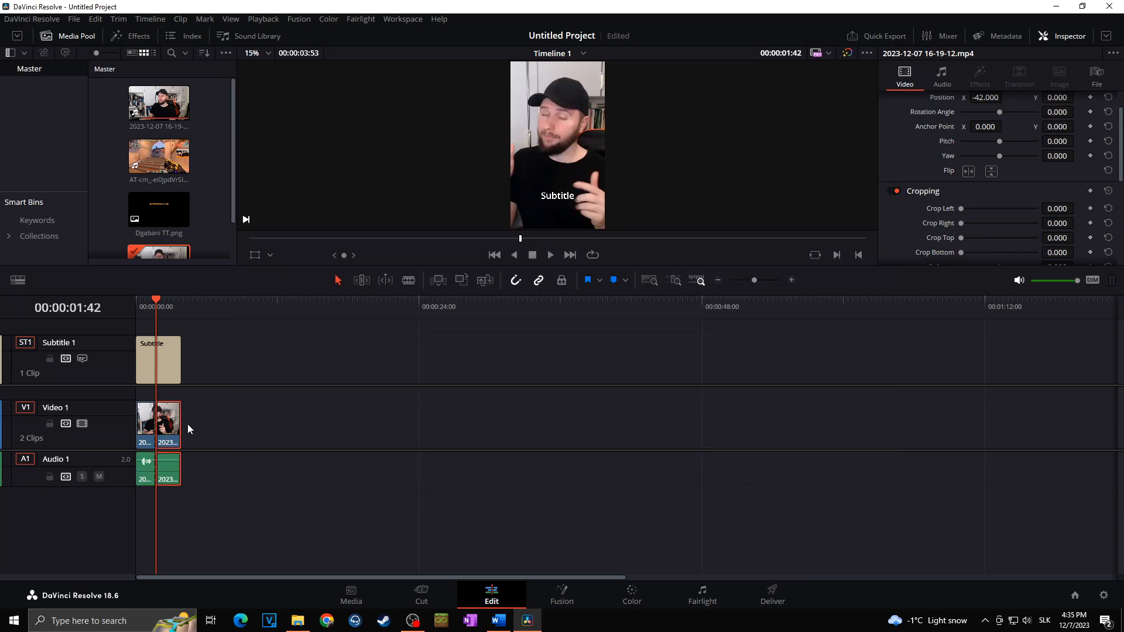
key("Delete")
left_click(170, 375)
key("ctrl+b")
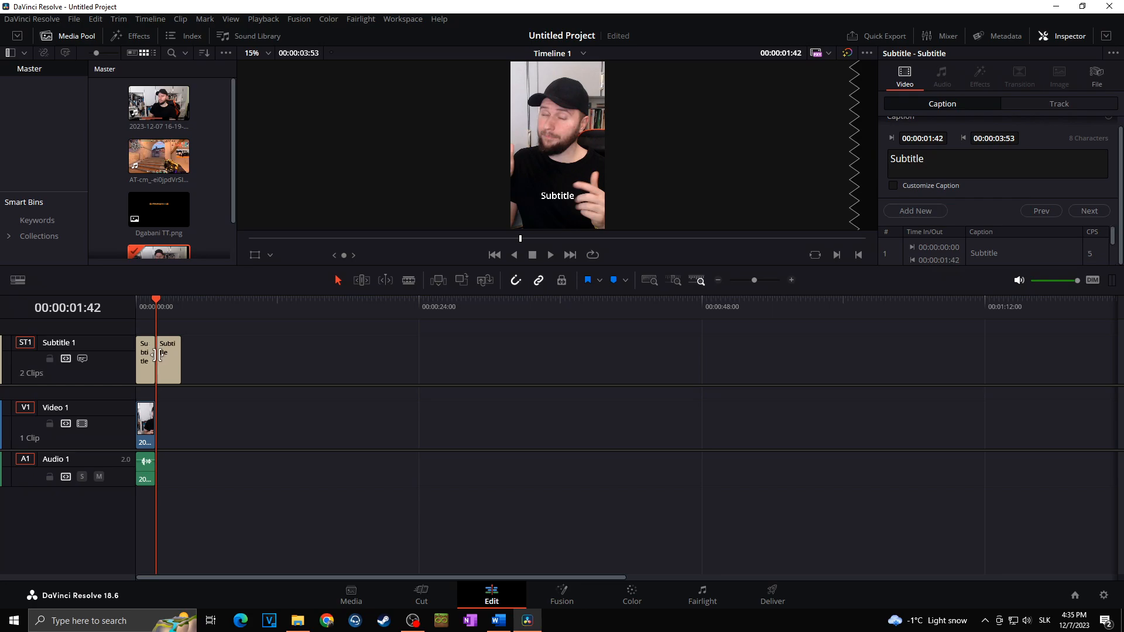
key("Delete")
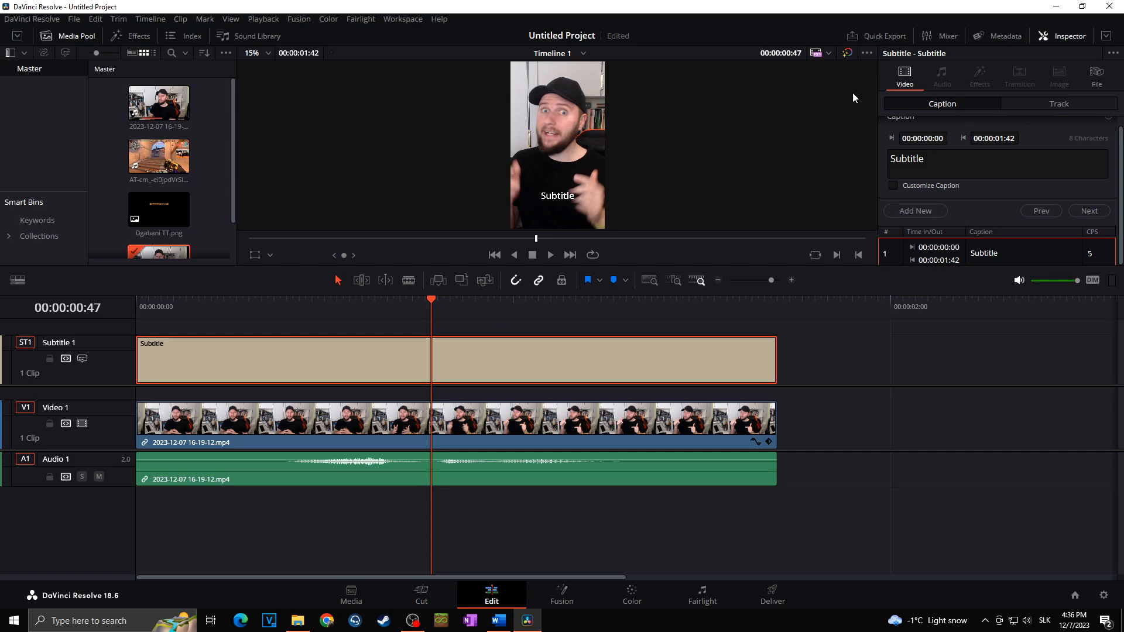
- Enlarge the viewer area and set the subtitle track's font face to Bold and its size to 75
left_click(1057, 109)
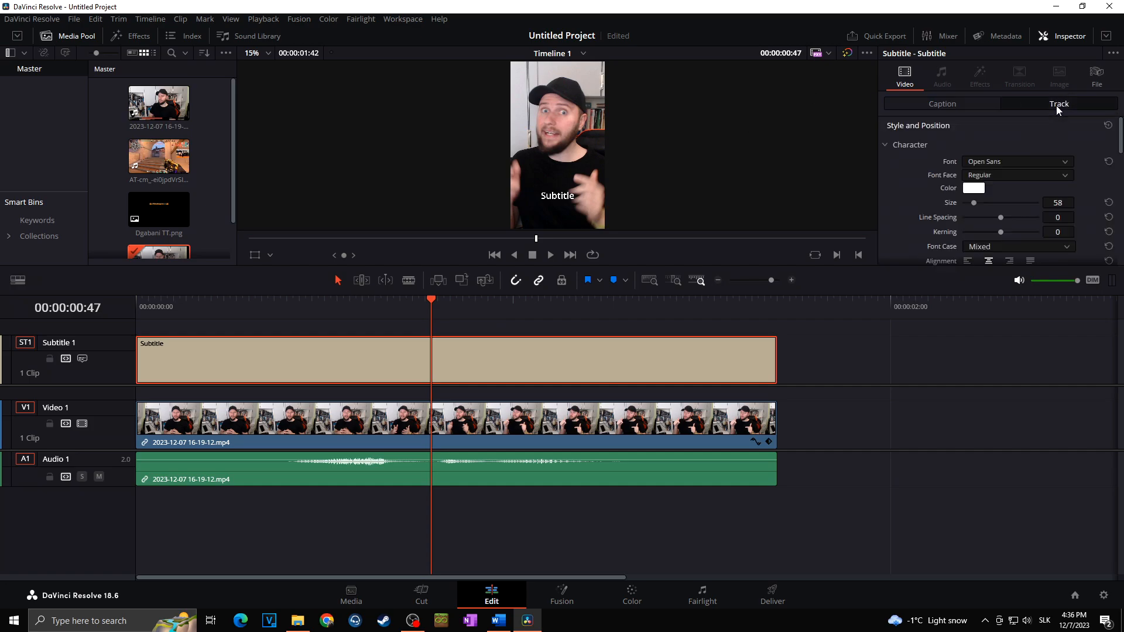
left_click_drag(907, 297, 909, 353)
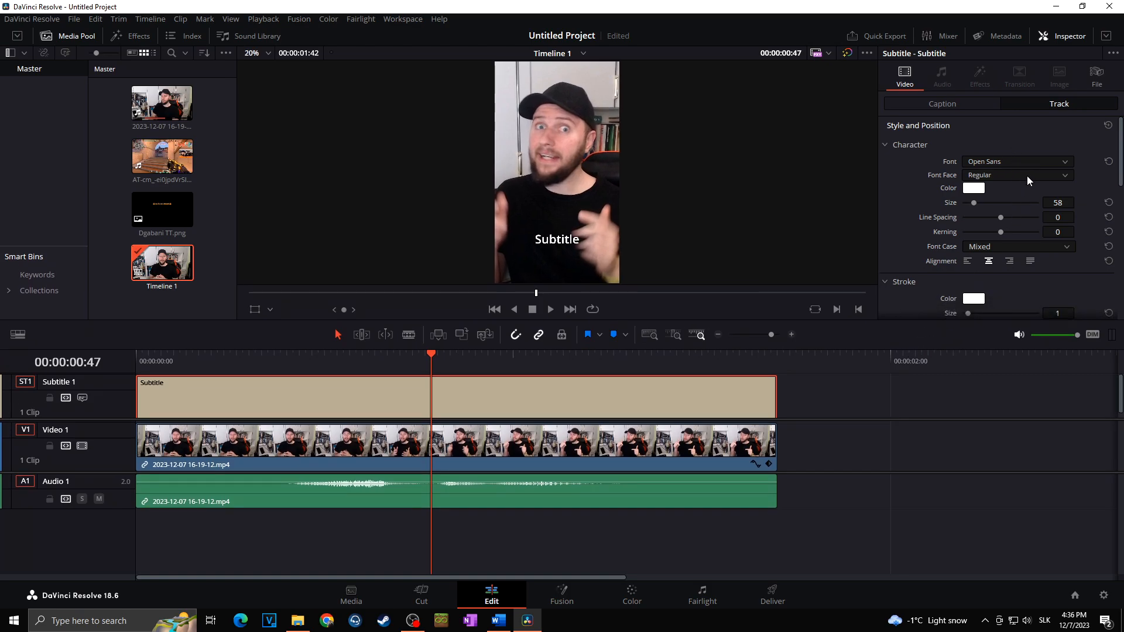
left_click(998, 179)
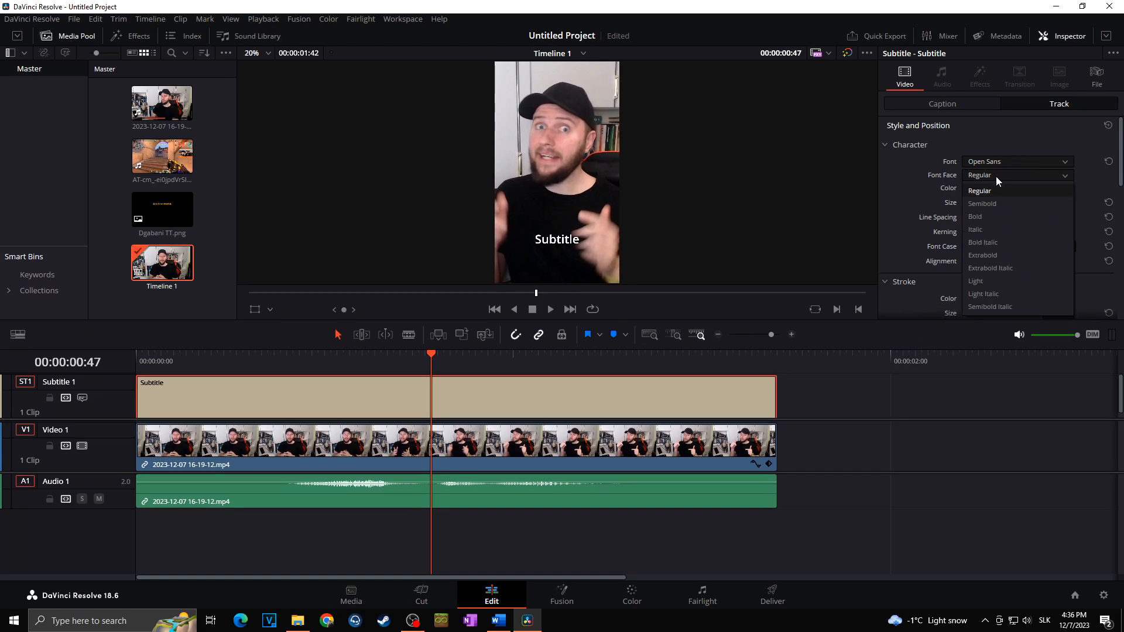
left_click(993, 217)
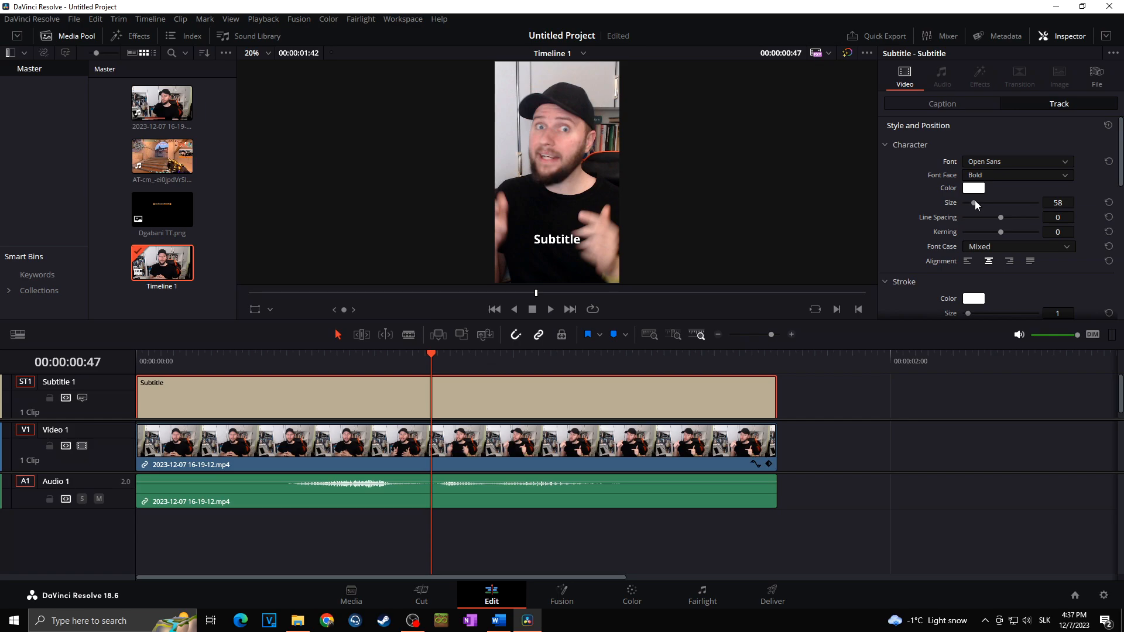
left_click_drag(975, 206, 977, 206)
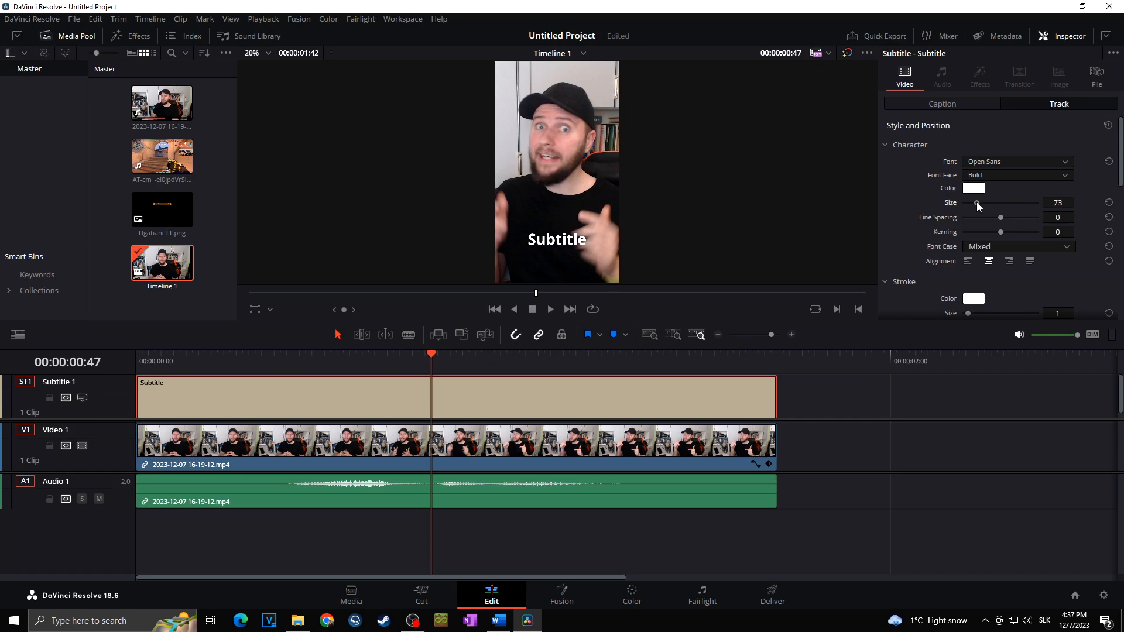
left_click(1063, 203)
type("75")
- Give the subtitle track's text a black stroke (#000000) with size 3
scroll(1062, 206, "down", 2)
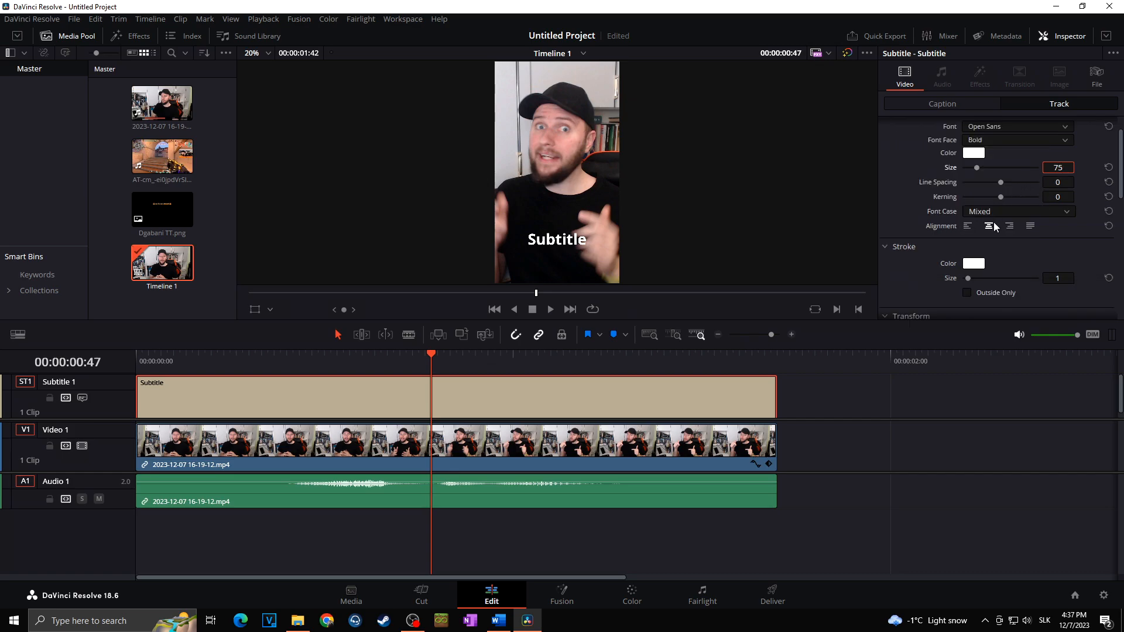
scroll(971, 229, "down", 2)
left_click(980, 232)
left_click(407, 217)
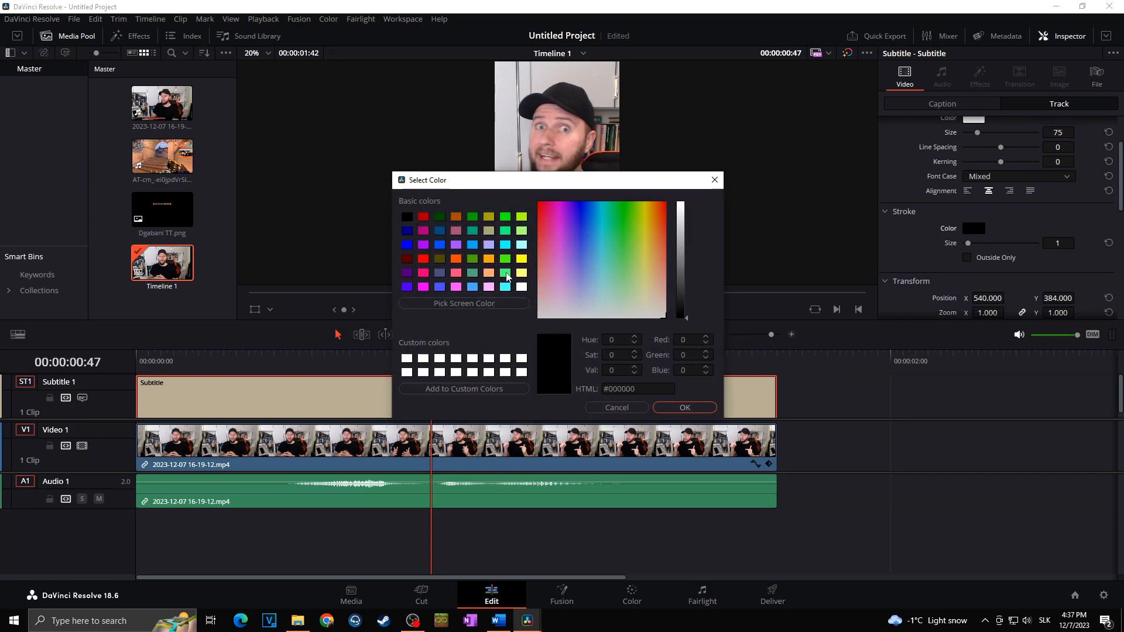
left_click(684, 407)
left_click_drag(967, 244, 976, 243)
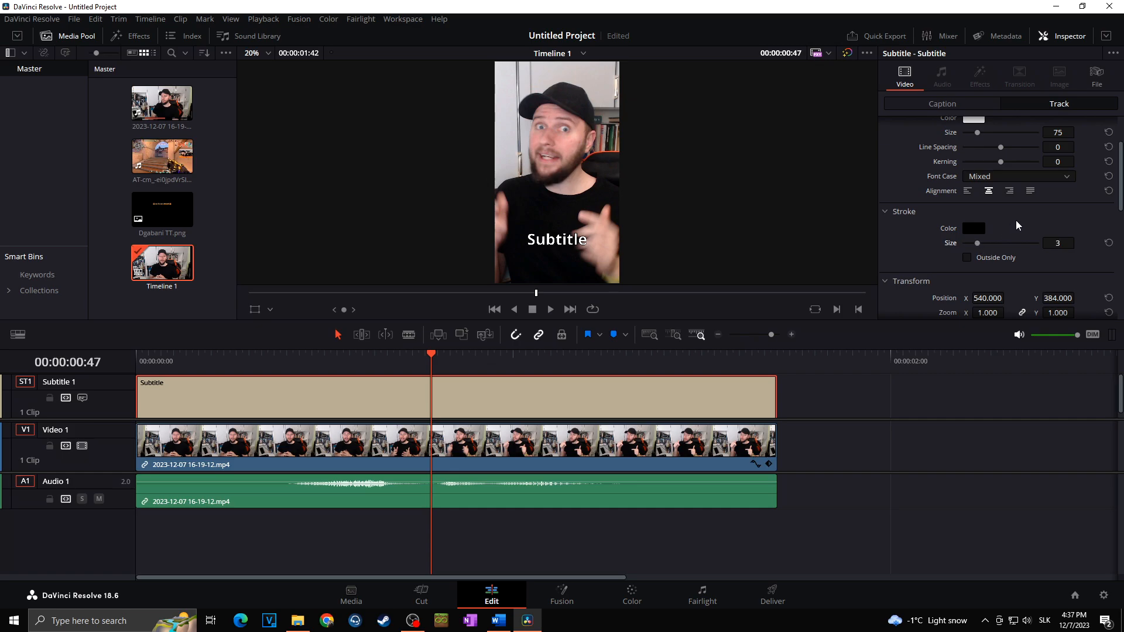
- Enable caption customization for the subtitle and lower its text to a Y position of 218
scroll(1017, 225, "down", 4)
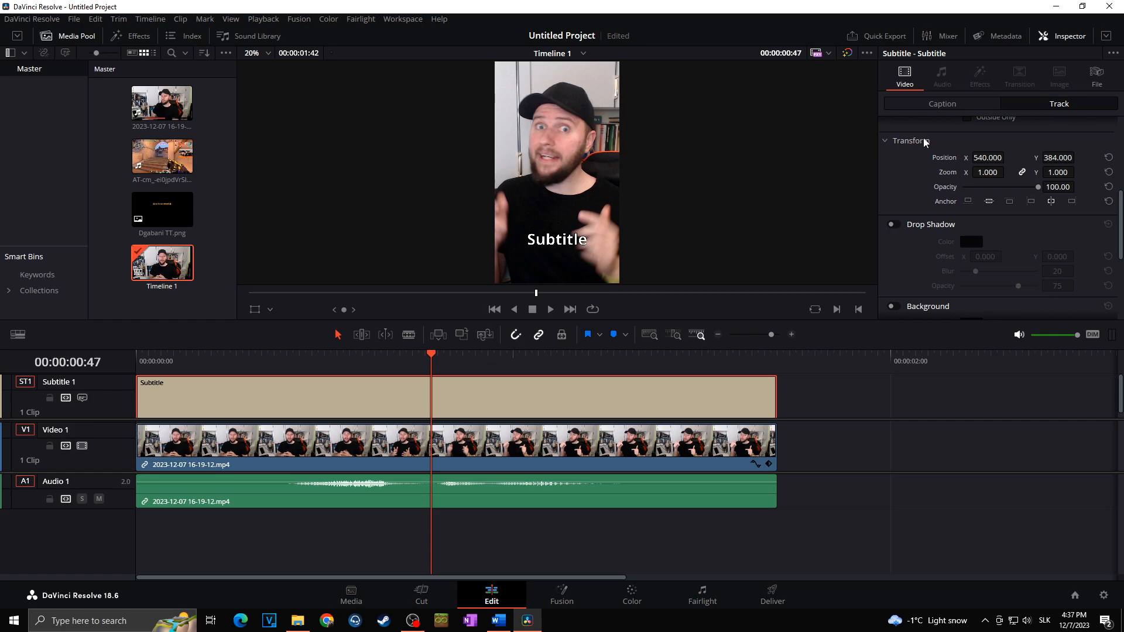
scroll(939, 221, "down", 1)
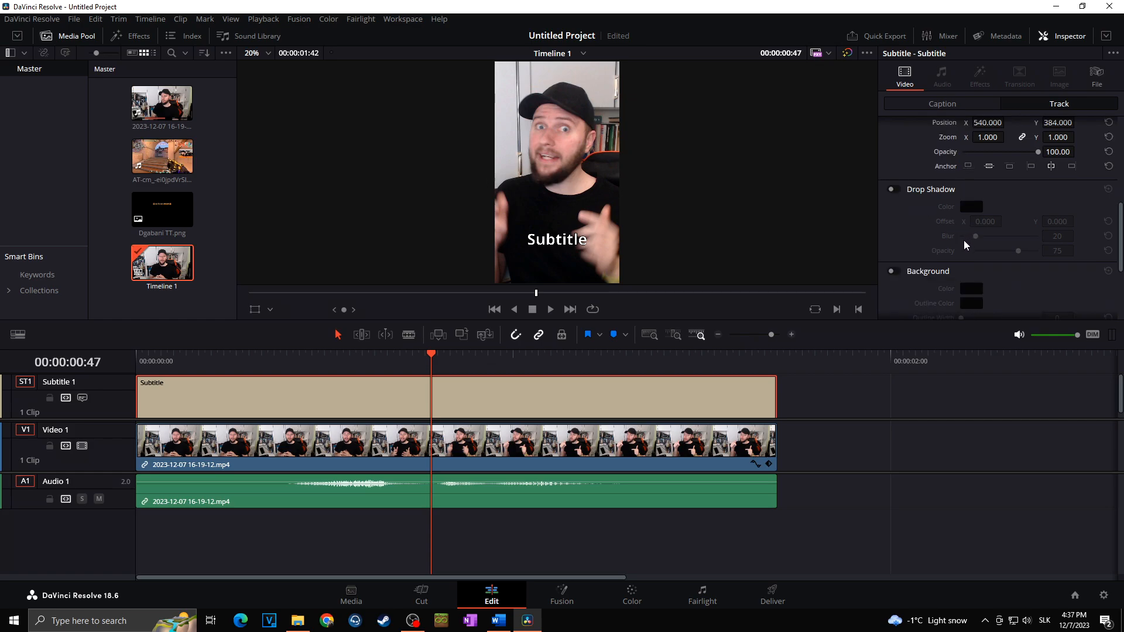
scroll(966, 245, "down", 4)
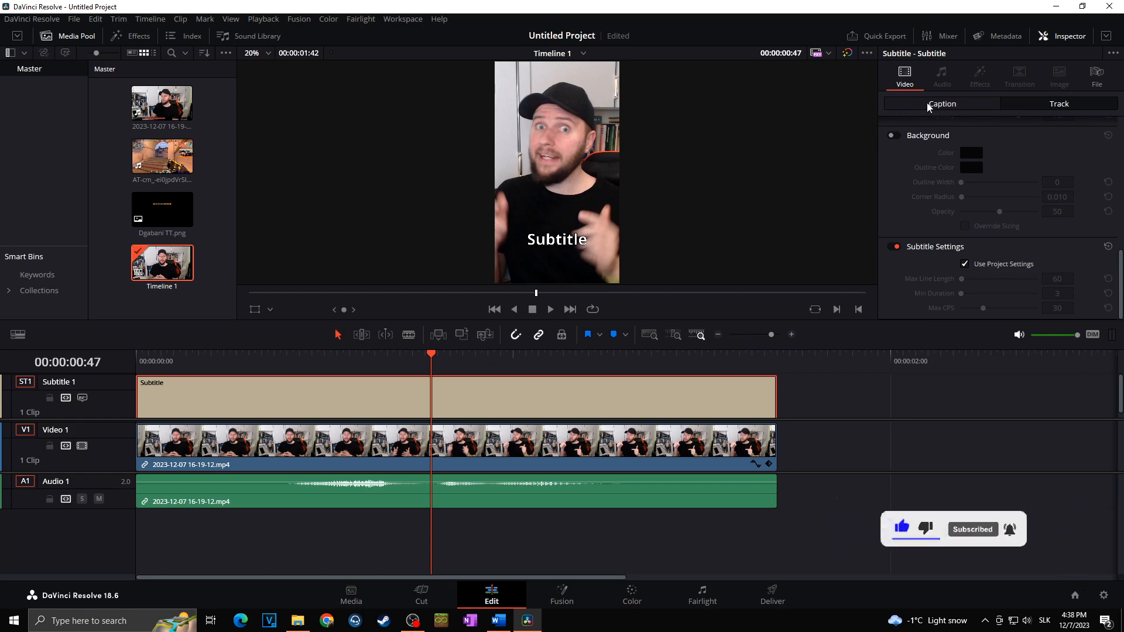
left_click(954, 107)
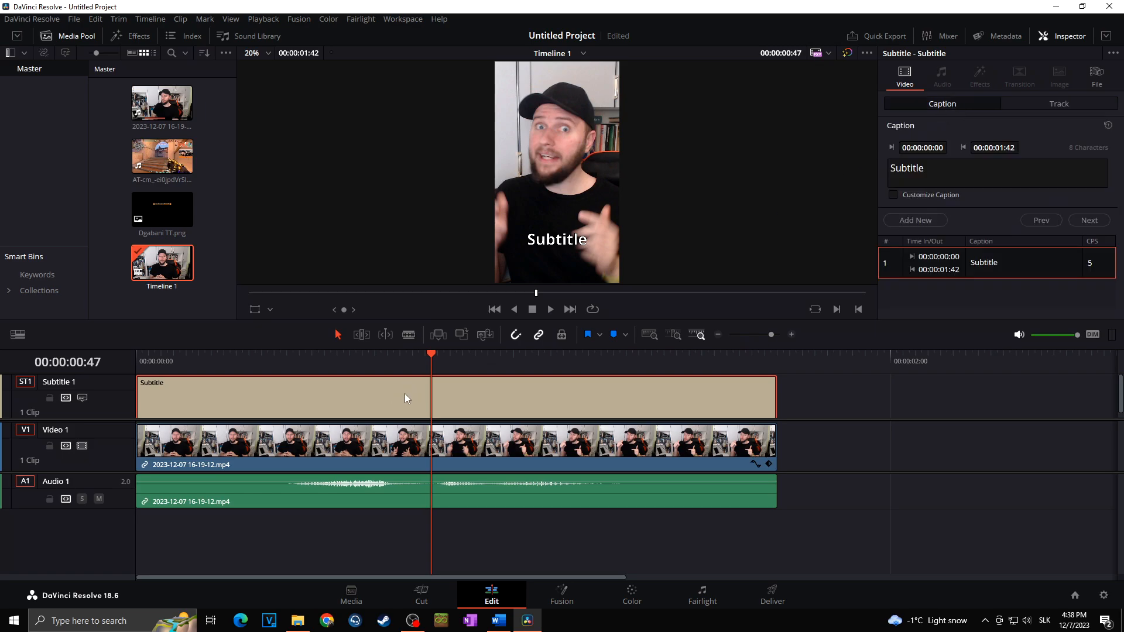
left_click(893, 195)
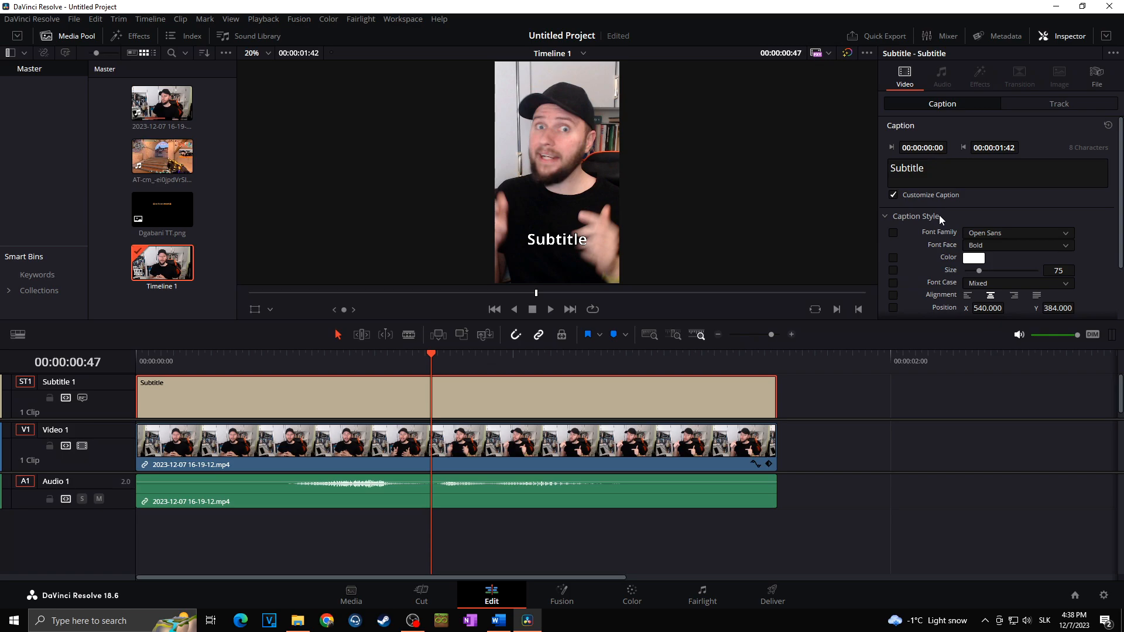
scroll(939, 224, "down", 1)
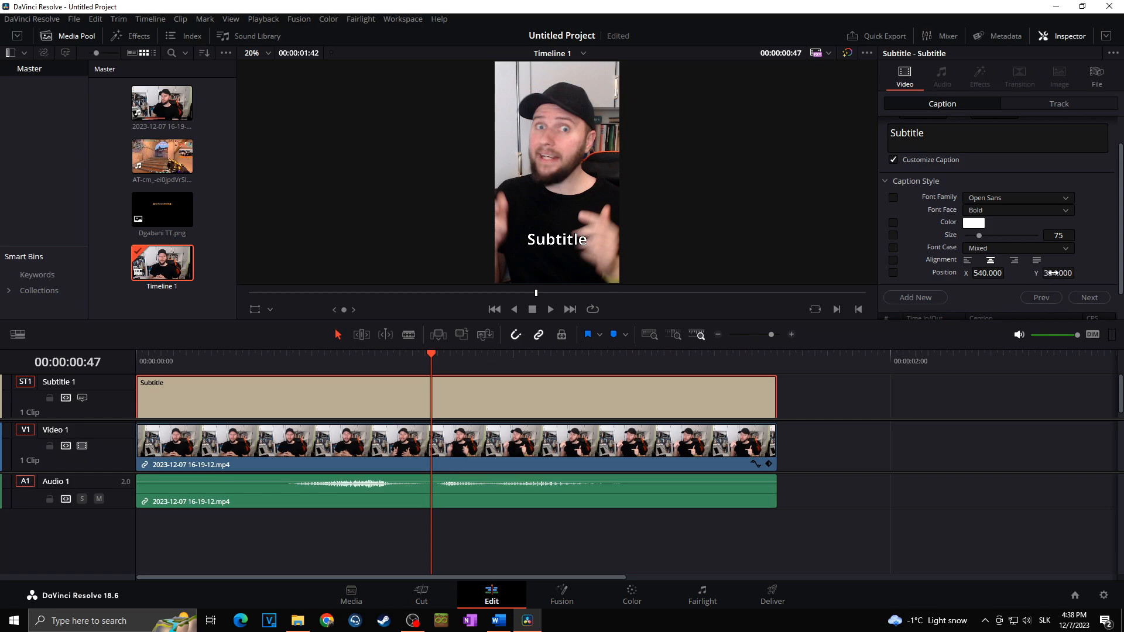
left_click_drag(1057, 272, 1008, 273)
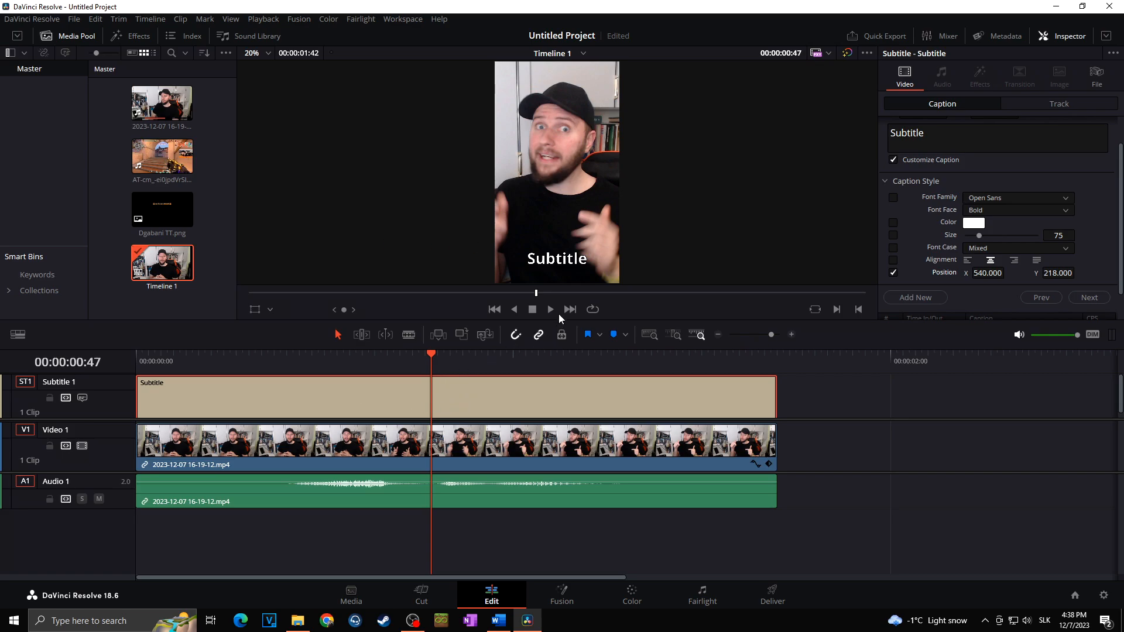
- Trim the start of the subtitle clip to 00:00:00:24, where the speech begins in the audio
left_click(282, 484)
left_click(288, 357)
left_click(140, 389)
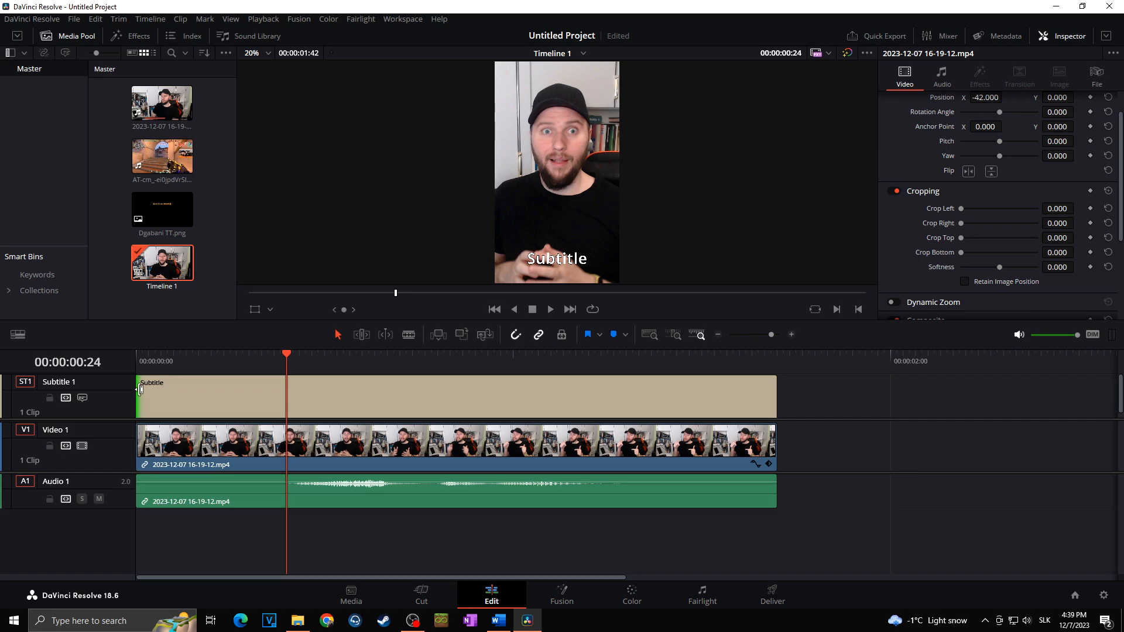
left_click_drag(140, 389, 291, 389)
- Play the timeline from 00:00:00:47 to find the next word and split the subtitle clip at 00:00:00:45
left_click(425, 384)
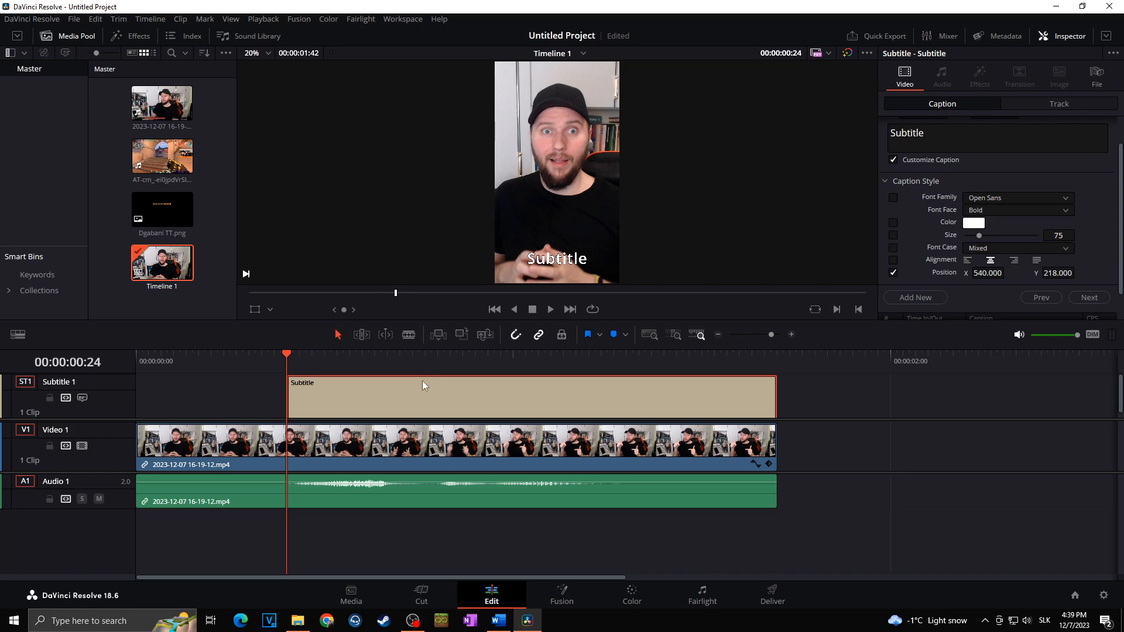
left_click(431, 363)
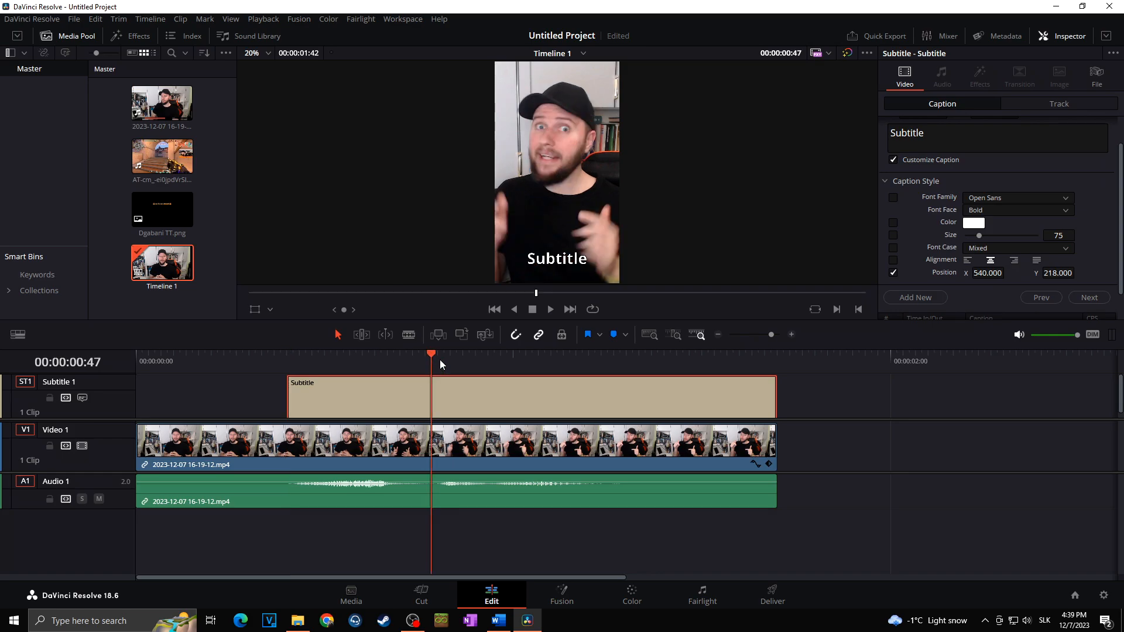
left_click(550, 310)
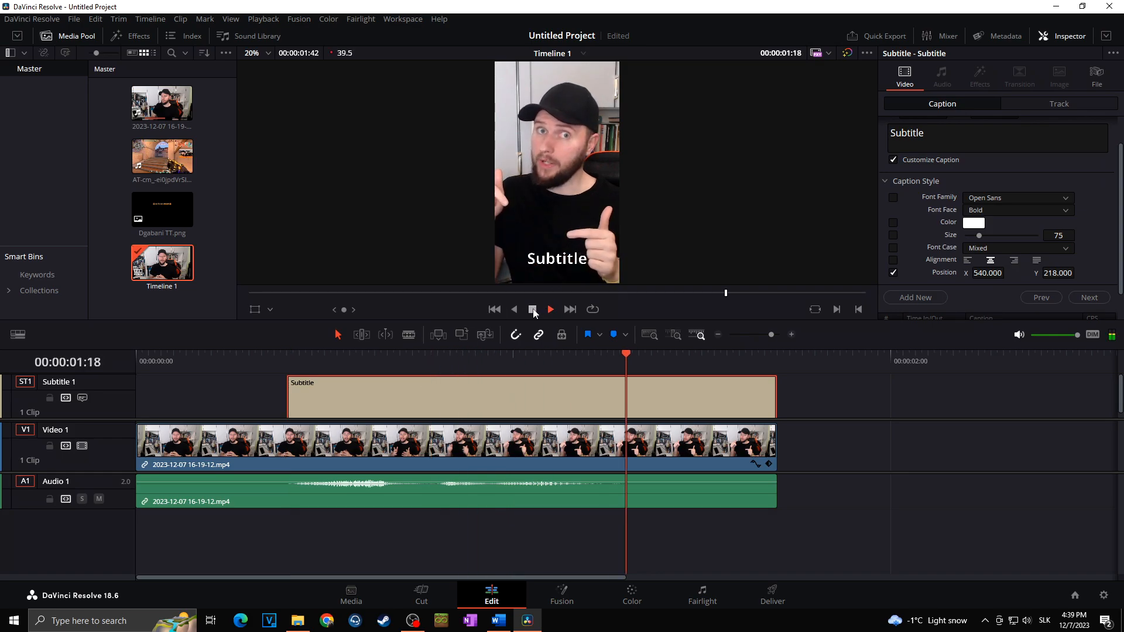
left_click(419, 362)
key("ctrl+b")
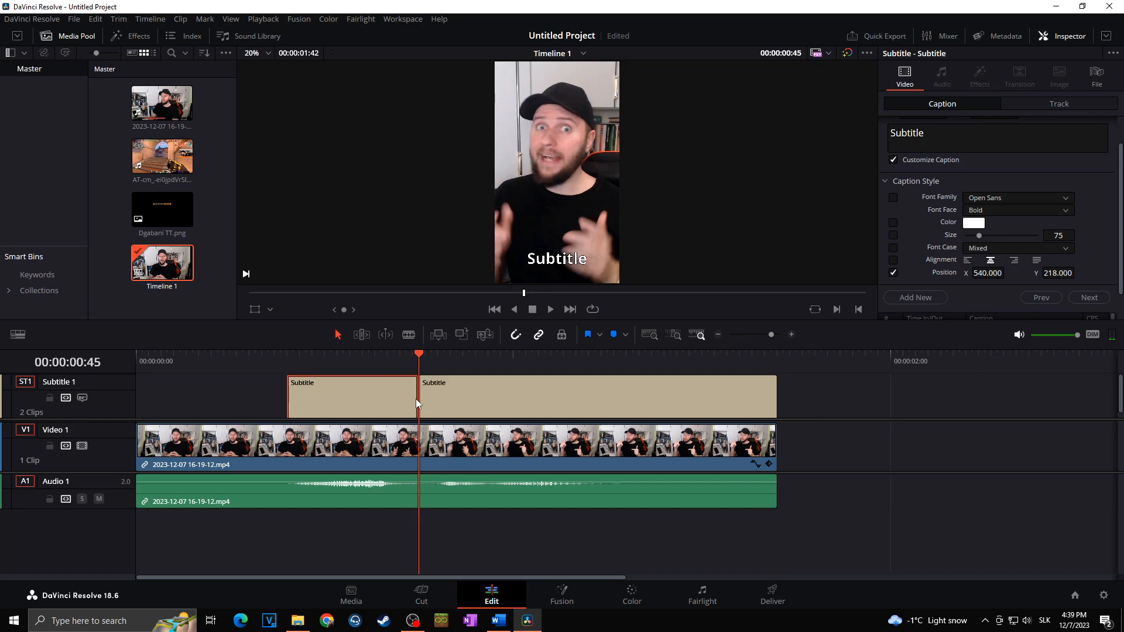
- Set the first subtitle's text to "Like" and the second subtitle's text to "THIS ONE"
double_click(901, 135)
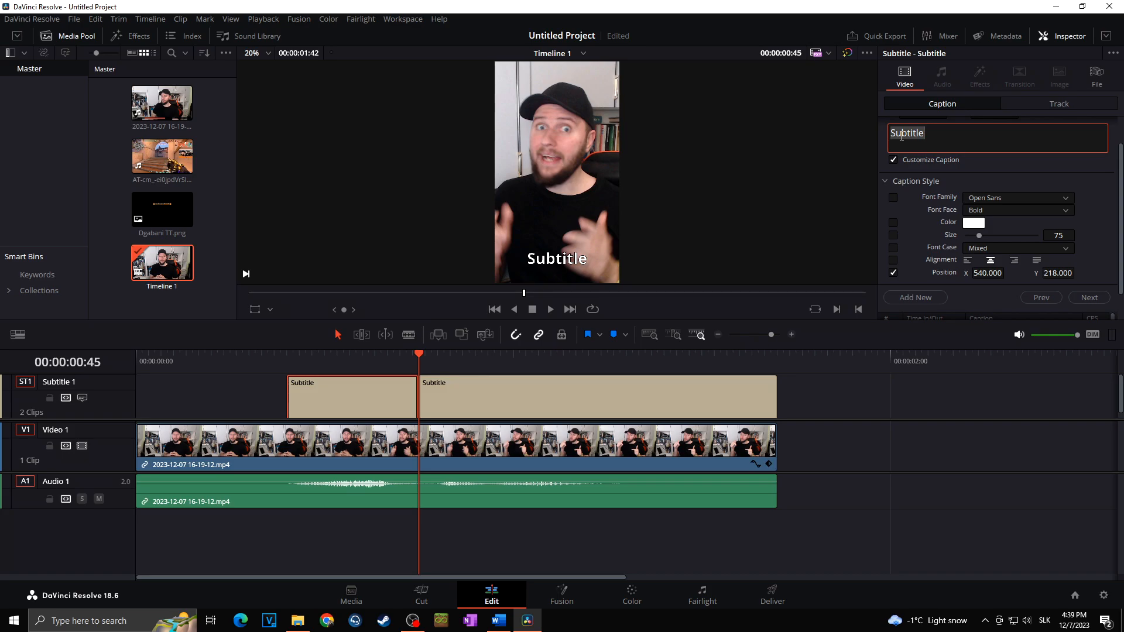
type("Like")
left_click(507, 407)
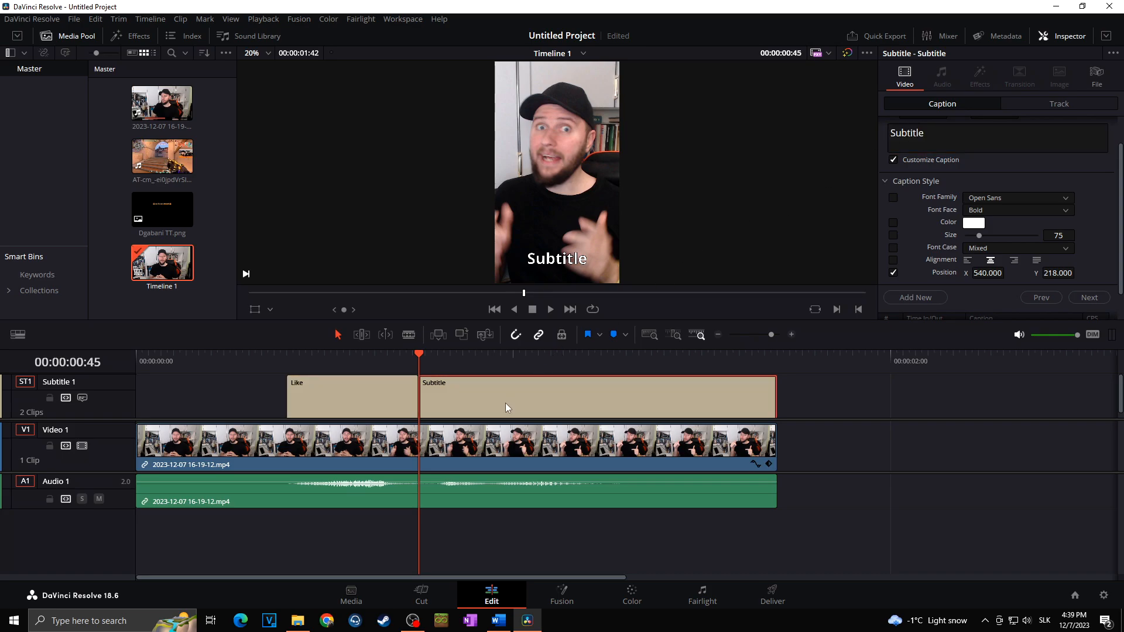
double_click(904, 136)
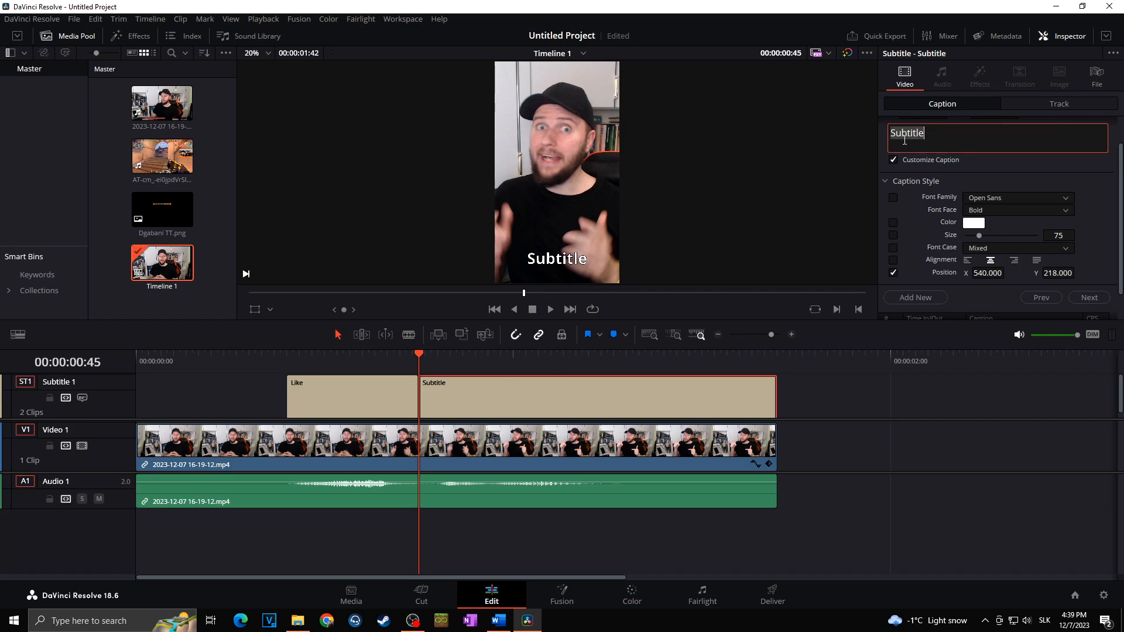
type("THIS ONE")
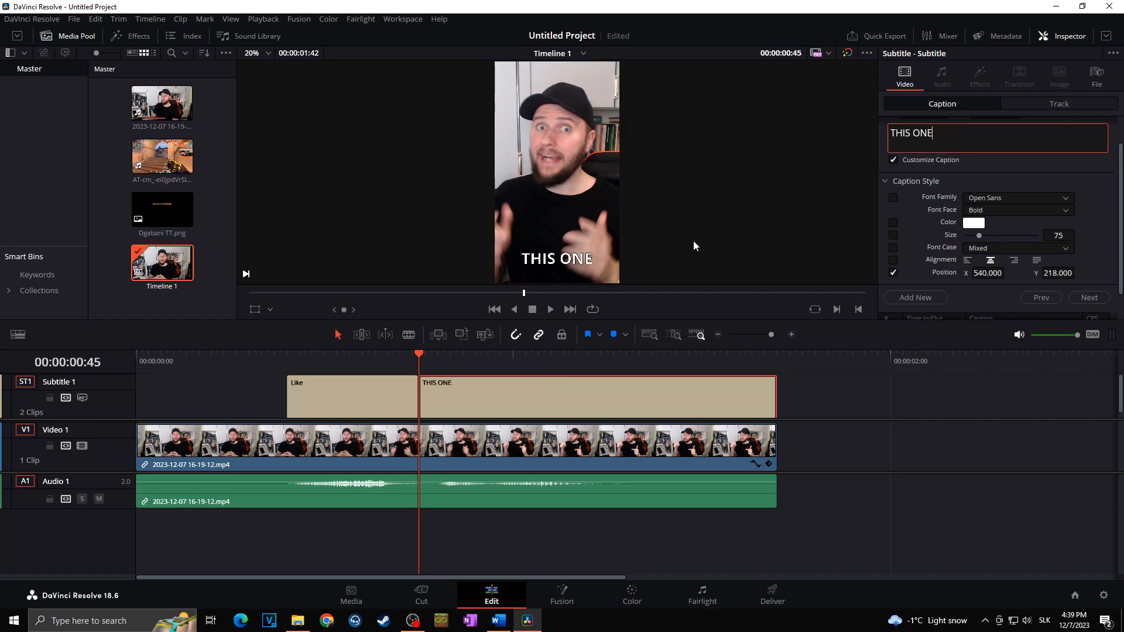
- Change the text color of the "THIS ONE" subtitle to yellow (#ffff00)
triple_click(908, 135)
left_click(967, 224)
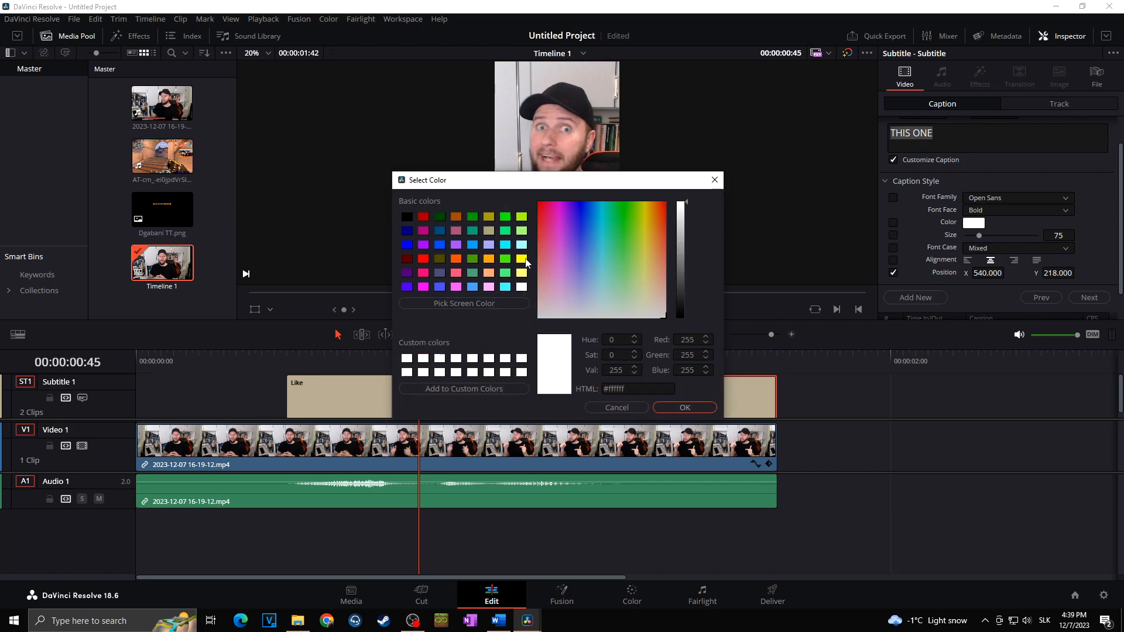
left_click(525, 261)
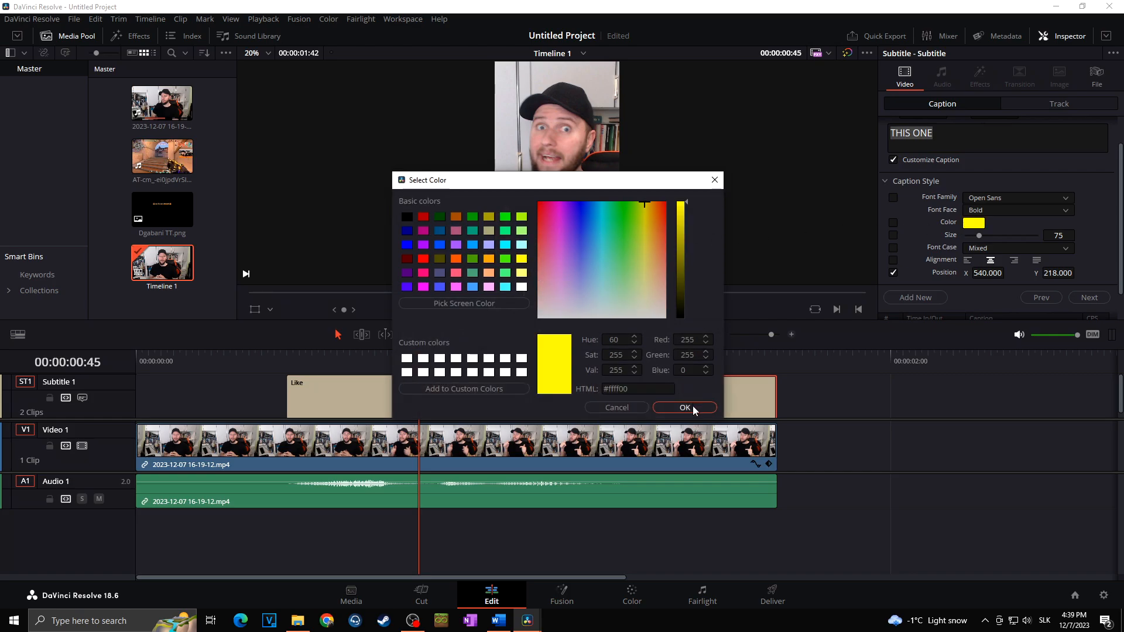
left_click(684, 407)
- Play the timeline from near the start and compare frames of the "Like" and "THIS ONE" subtitles
left_click(166, 360)
left_click(551, 310)
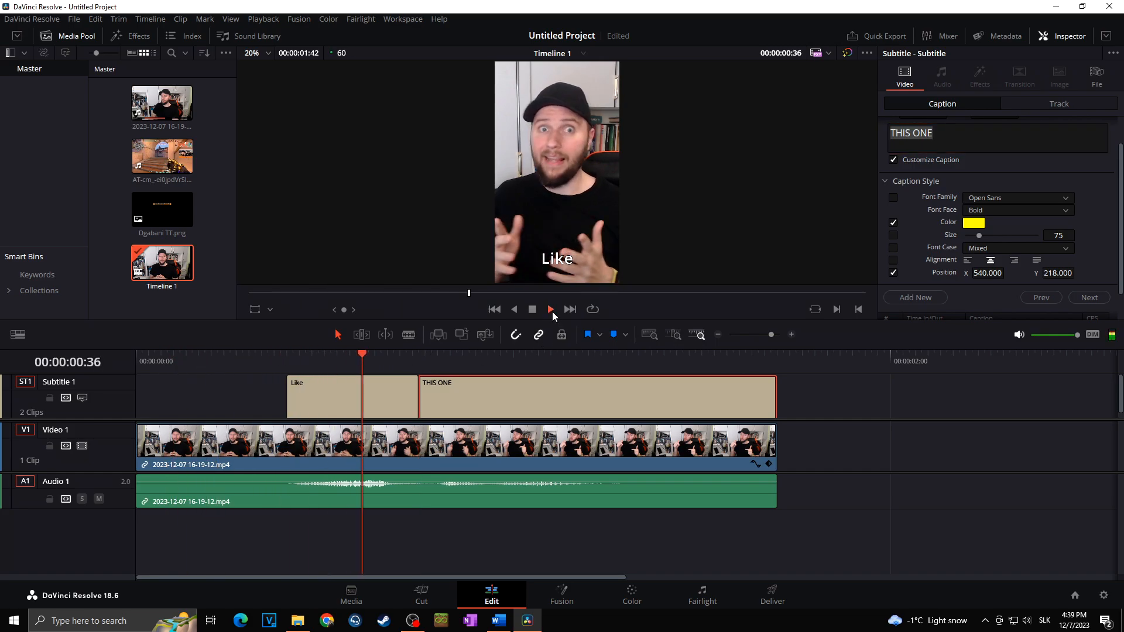
left_click(342, 358)
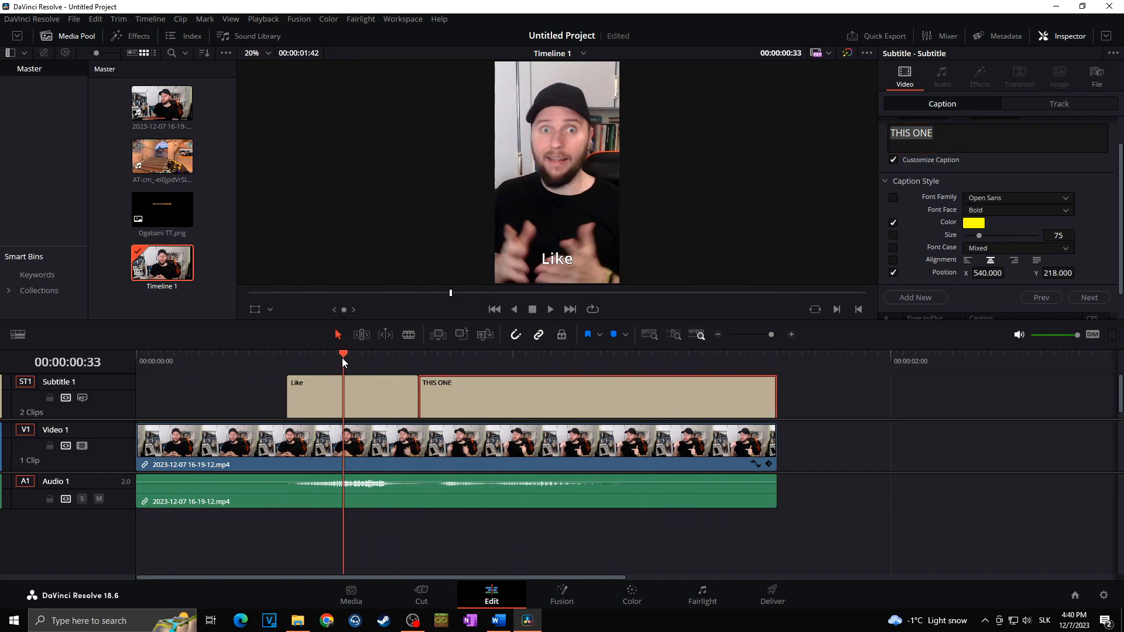
left_click(455, 357)
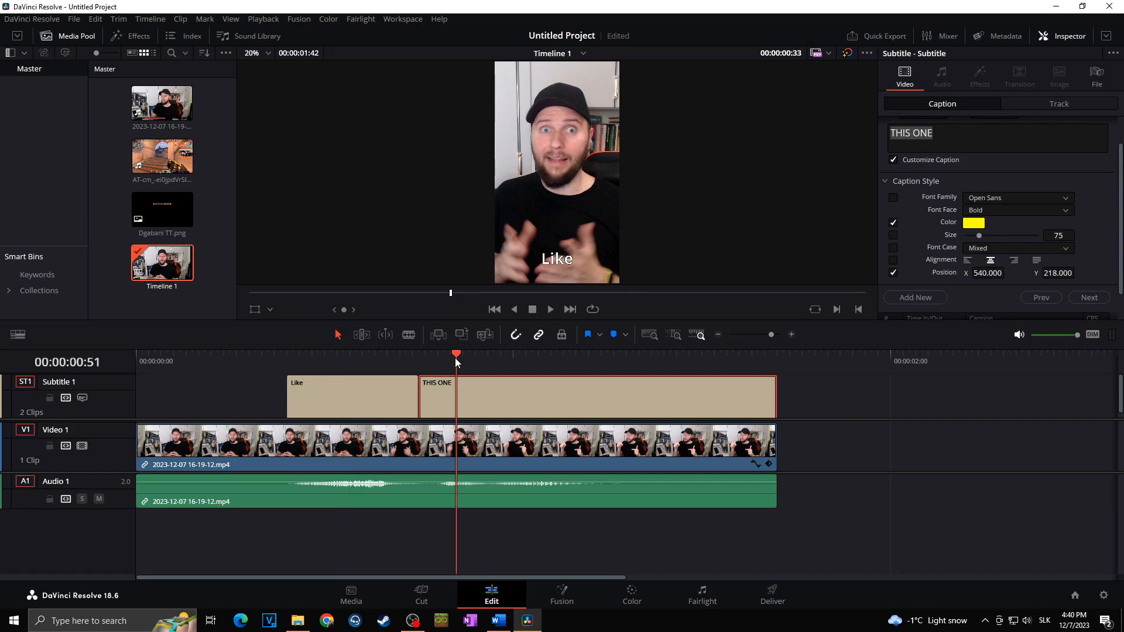
left_click(376, 359)
left_click(483, 356)
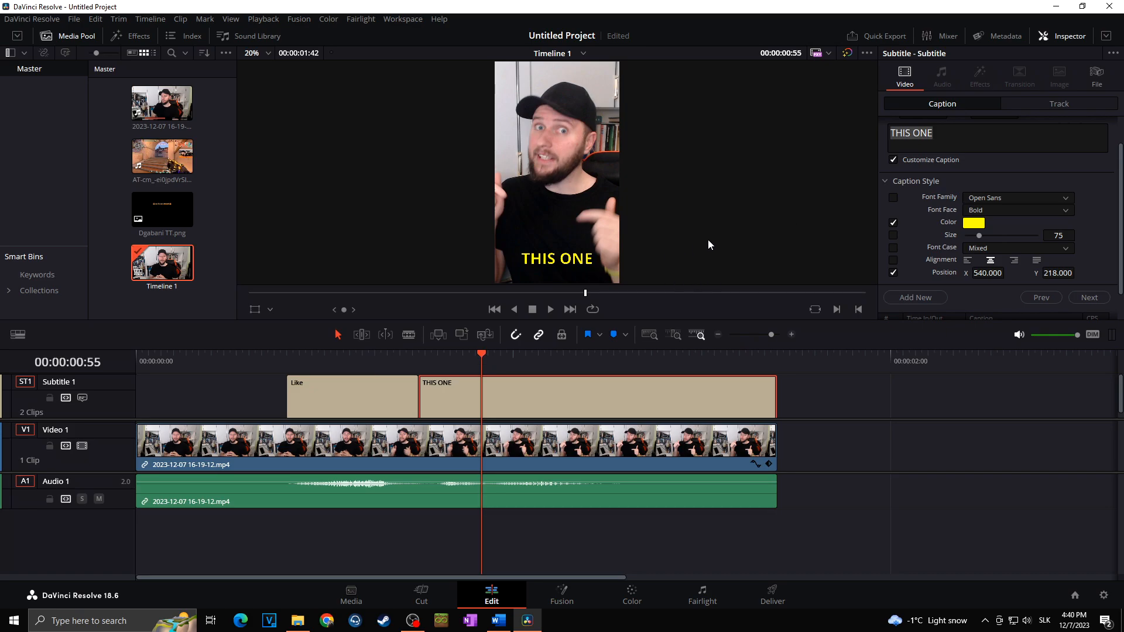
- Recolor only the word "ONE" in the "THIS ONE" subtitle white (#ffffff) and play the timeline from the start
left_click_drag(912, 134, 930, 136)
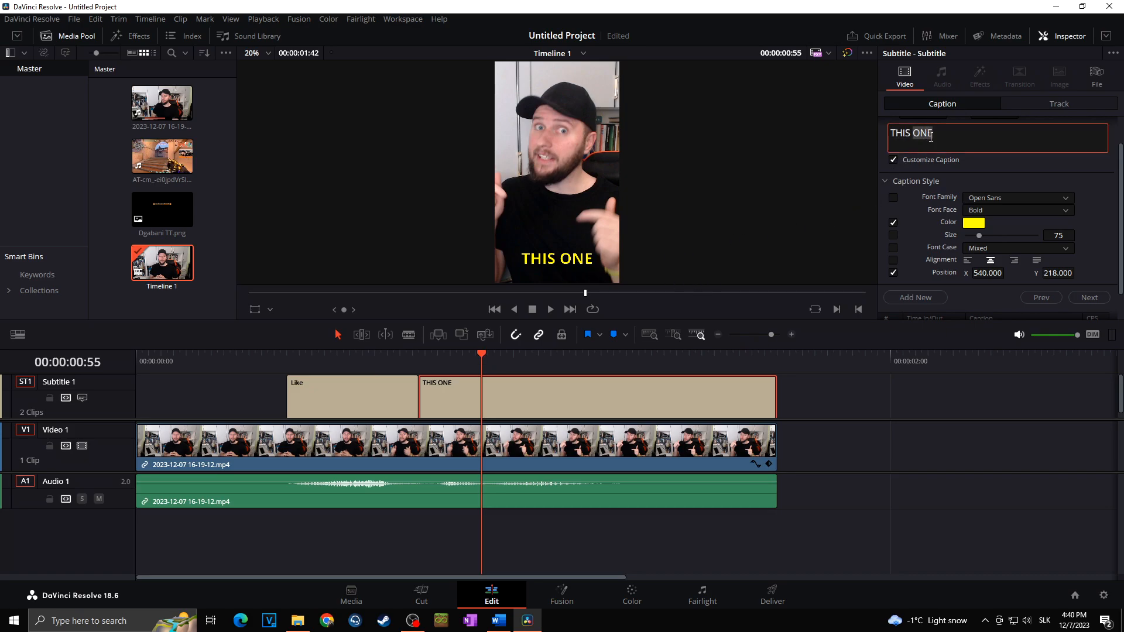
left_click(938, 133)
left_click_drag(936, 134, 912, 134)
left_click(972, 223)
left_click(521, 286)
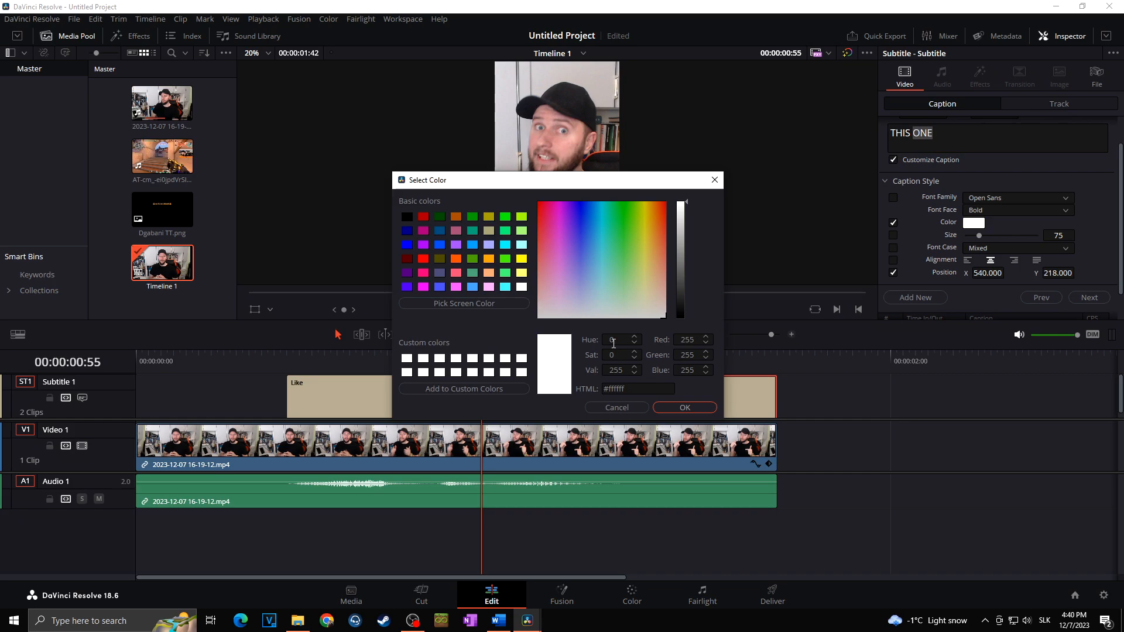
left_click(682, 407)
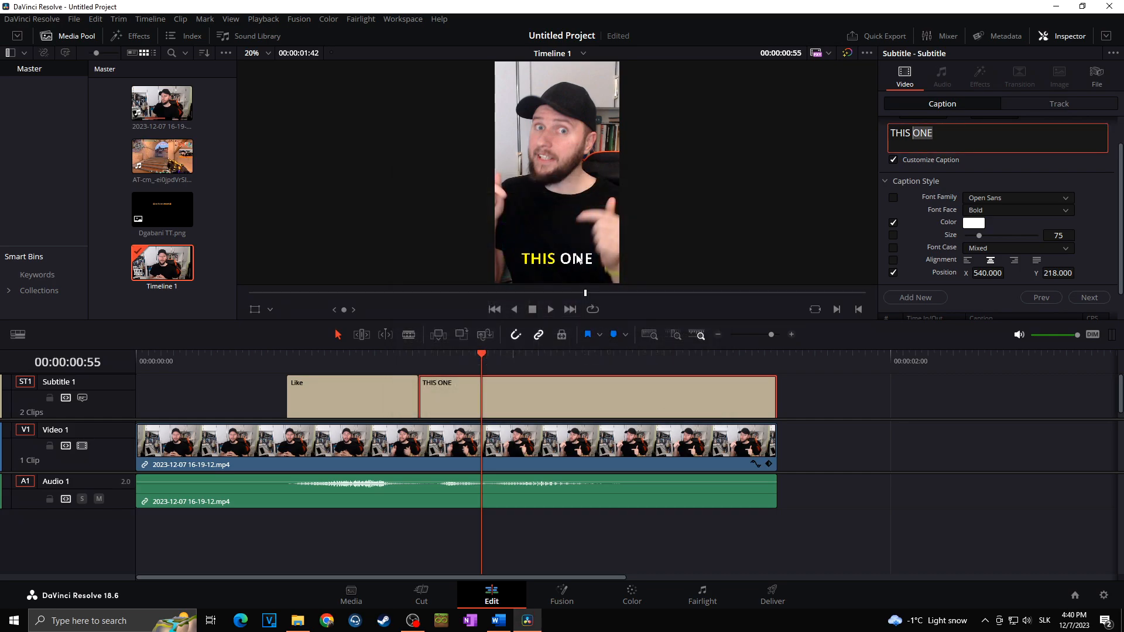
left_click(494, 309)
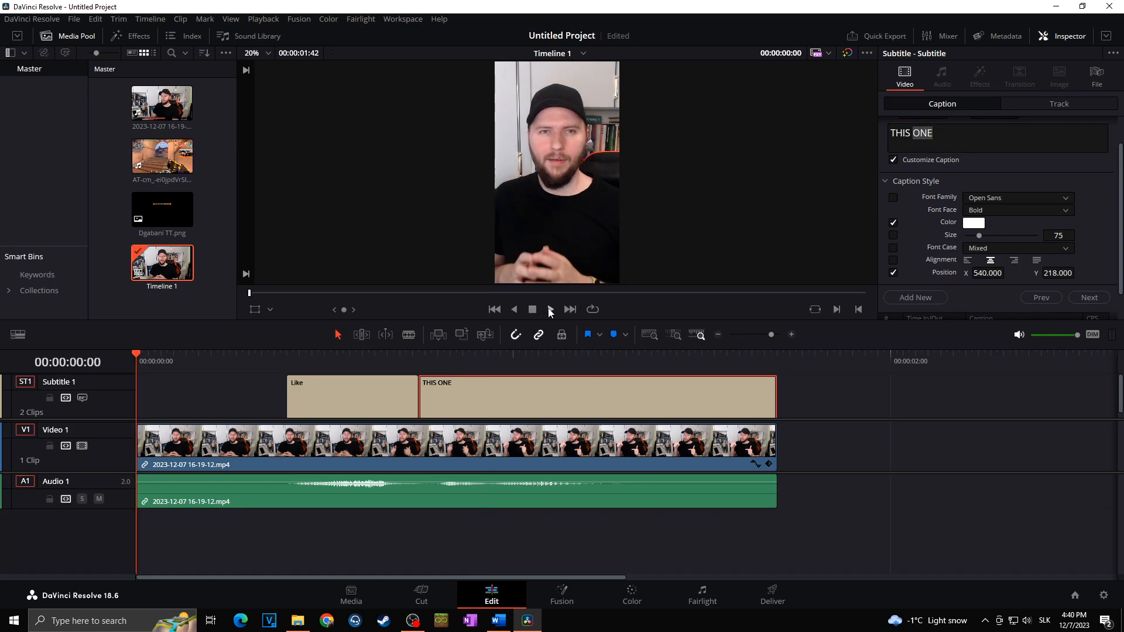
left_click(550, 309)
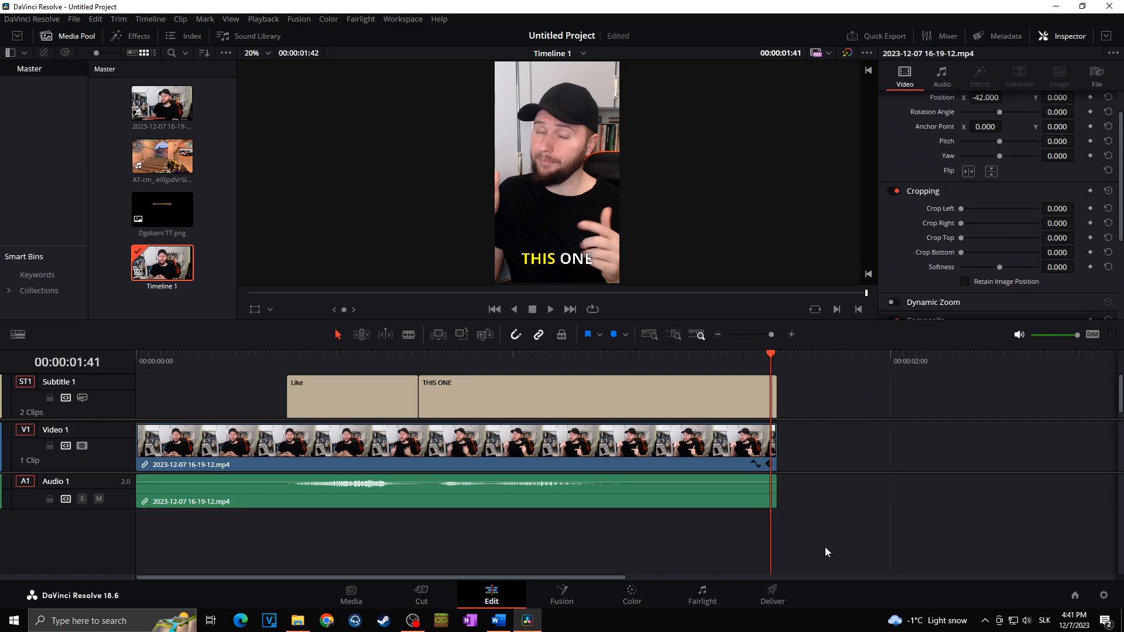
- Set the export file name to "like this one", the location to D:\00DG\videa\00FINAL and the format to MP4
left_click(772, 594)
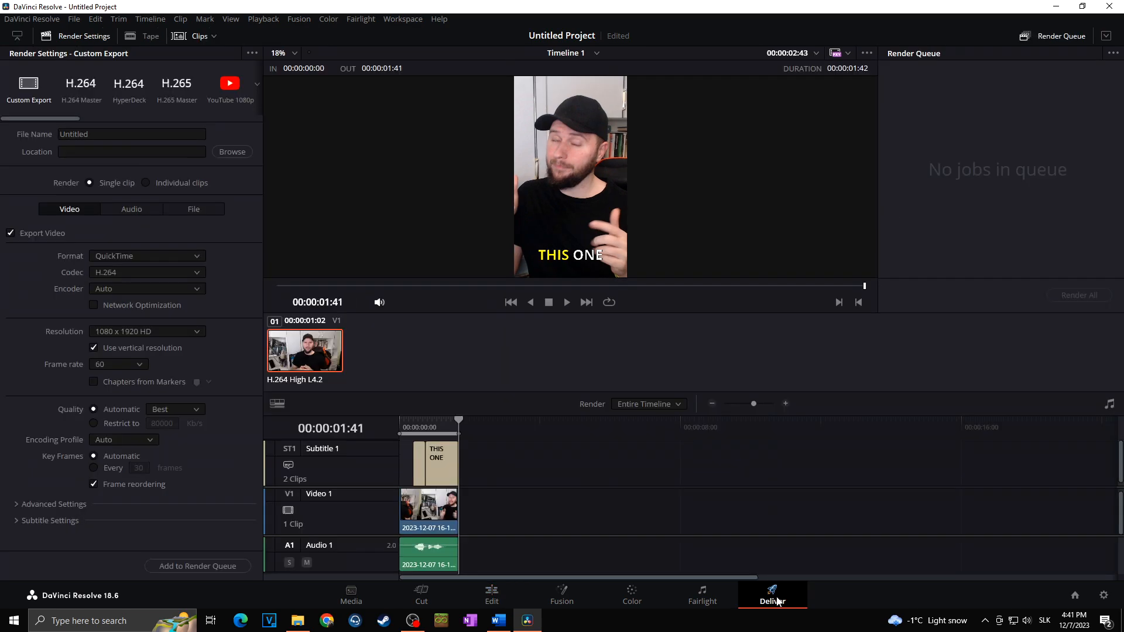
double_click(134, 133)
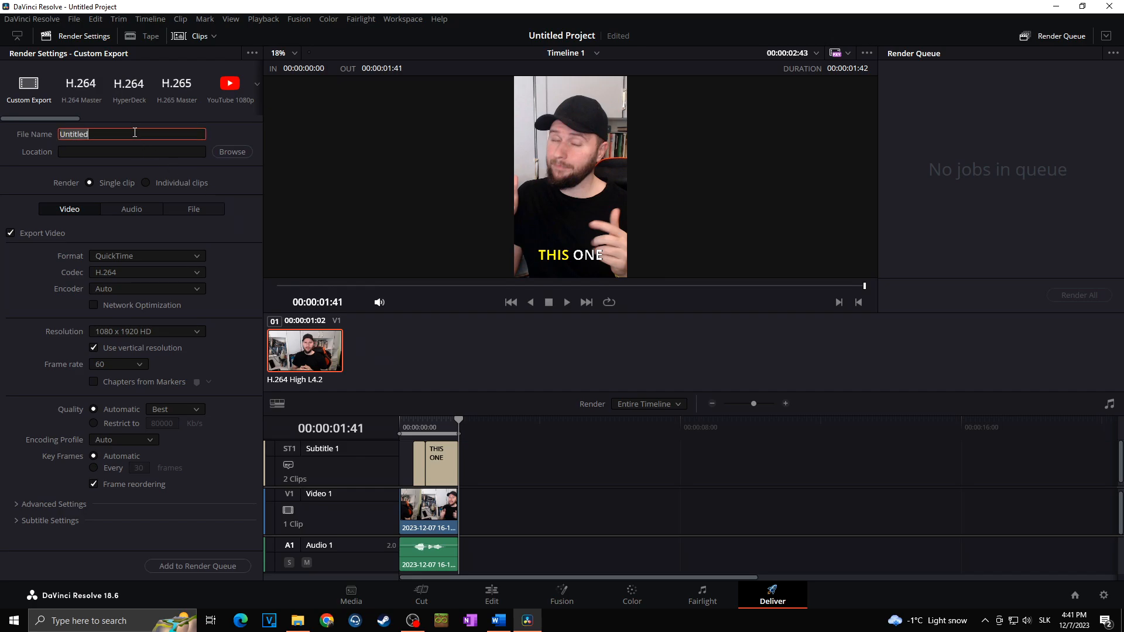
type("like this one")
left_click(225, 153)
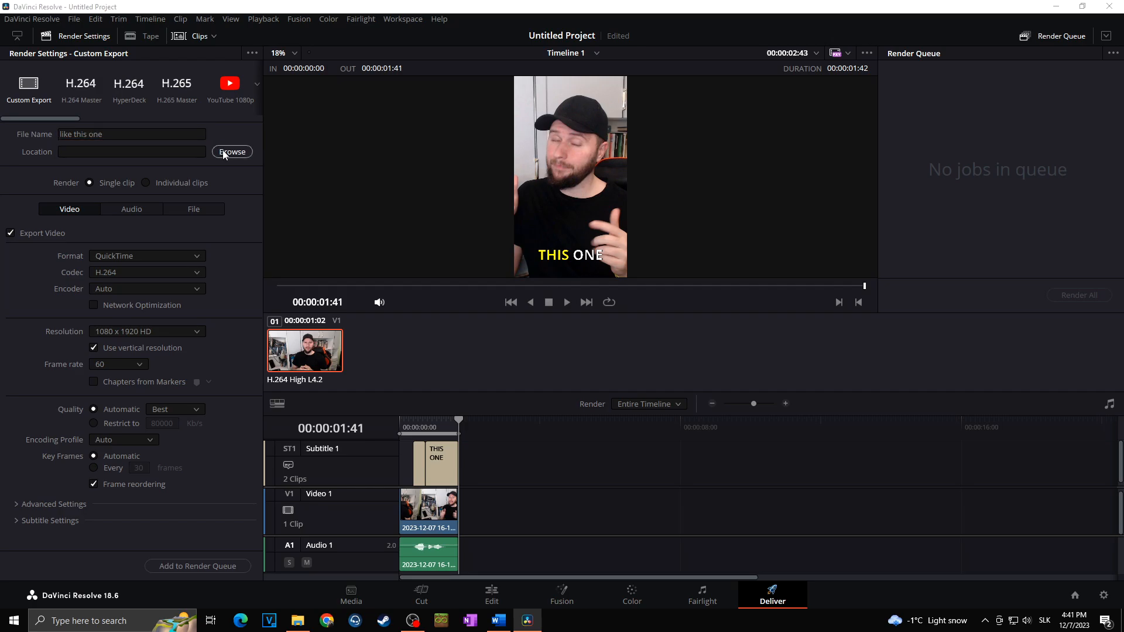
left_click(470, 312)
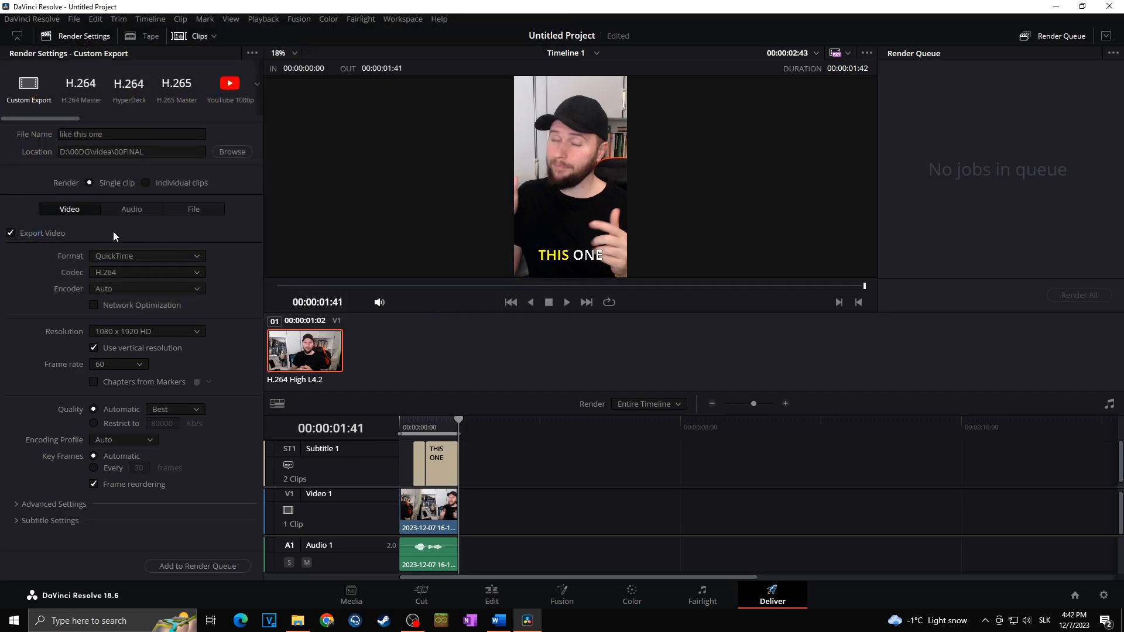
left_click(145, 254)
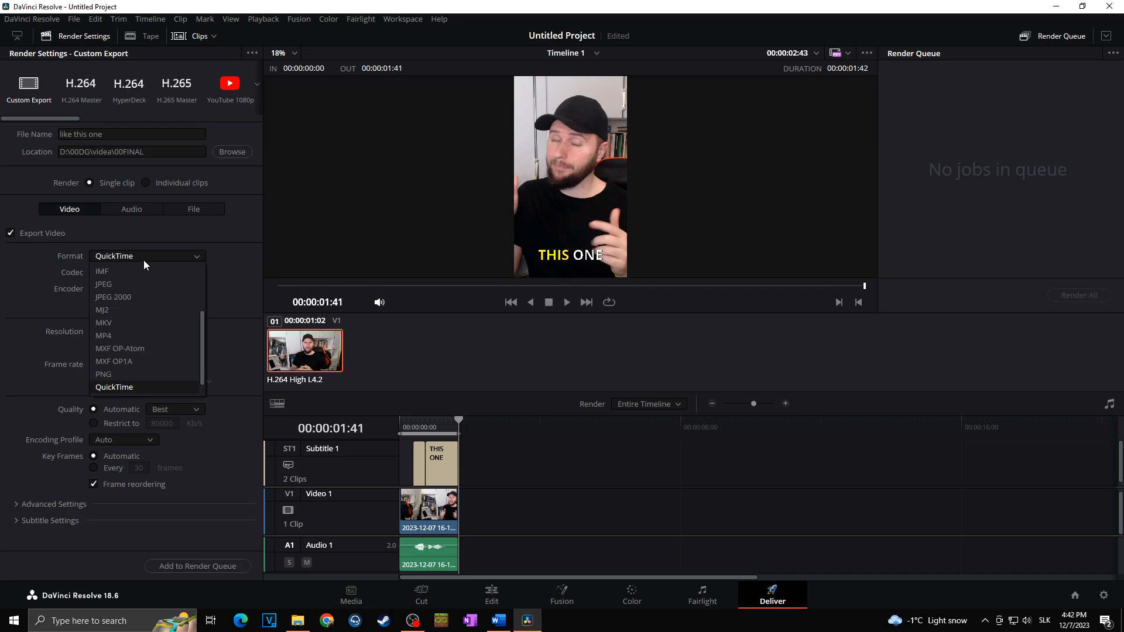
left_click(116, 335)
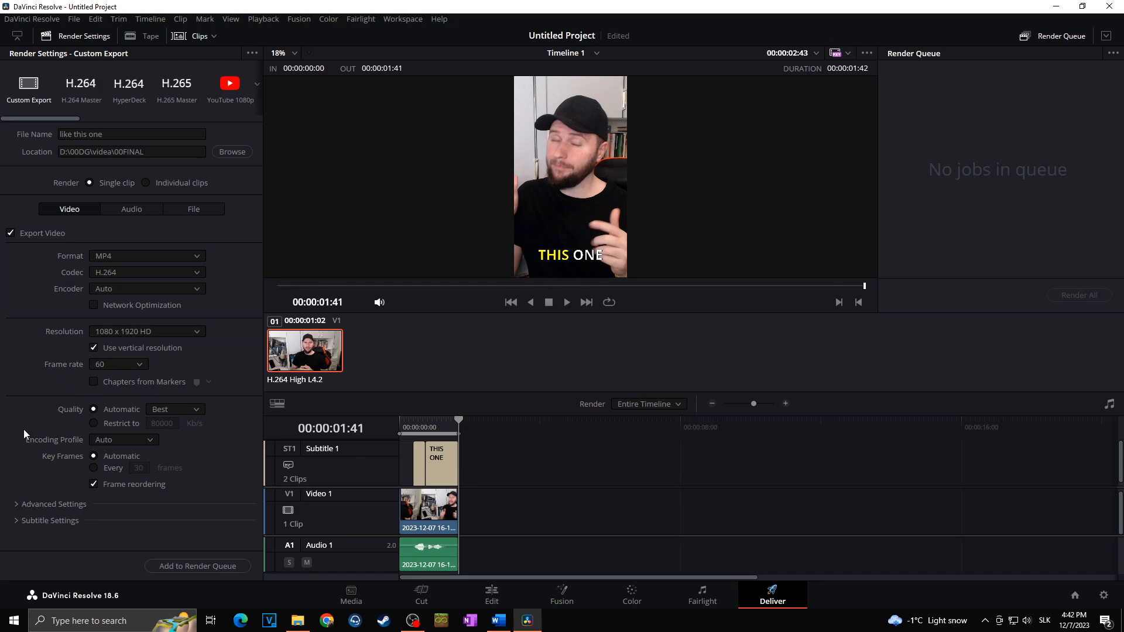
- Enable subtitle export in the render settings with the format set to Burn into video
left_click(19, 521)
scroll(36, 484, "down", 3)
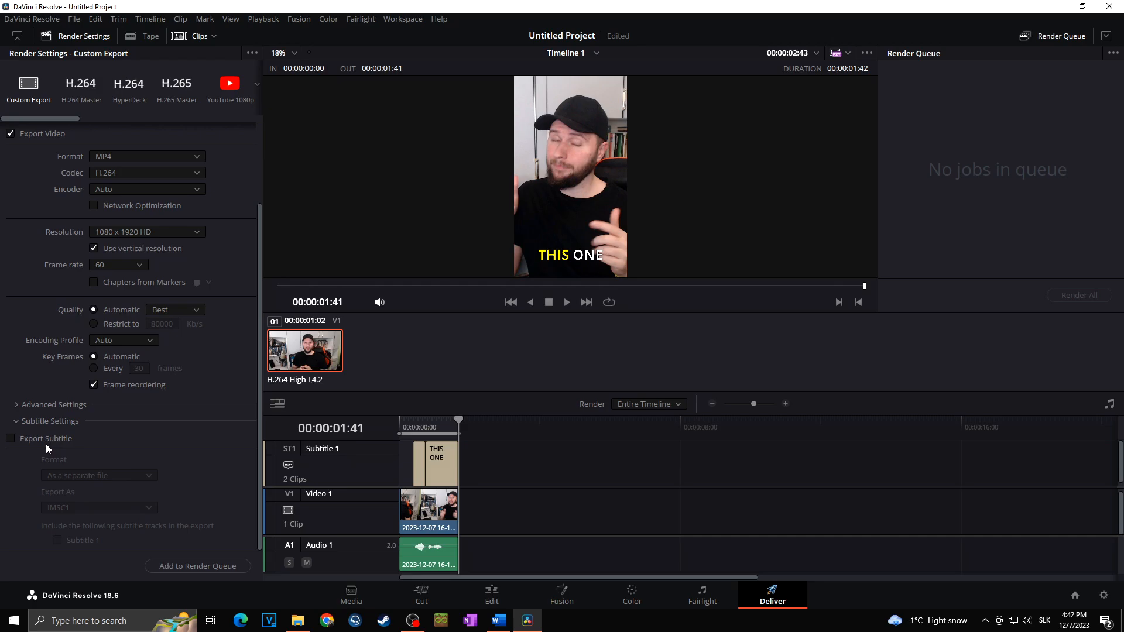
left_click(11, 440)
left_click(128, 476)
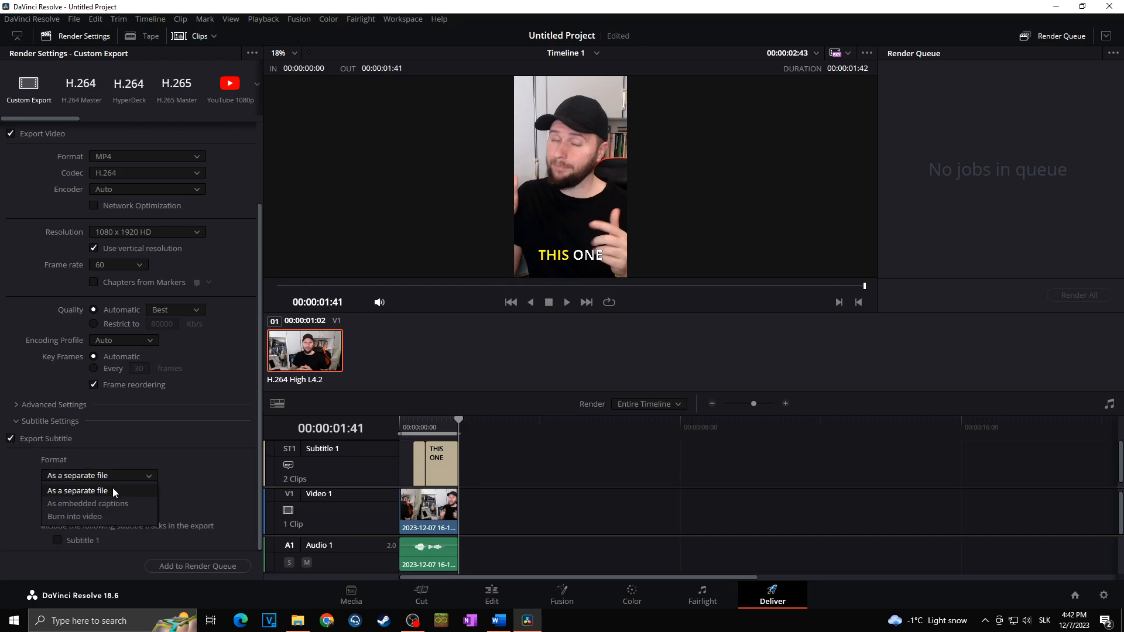
left_click(100, 517)
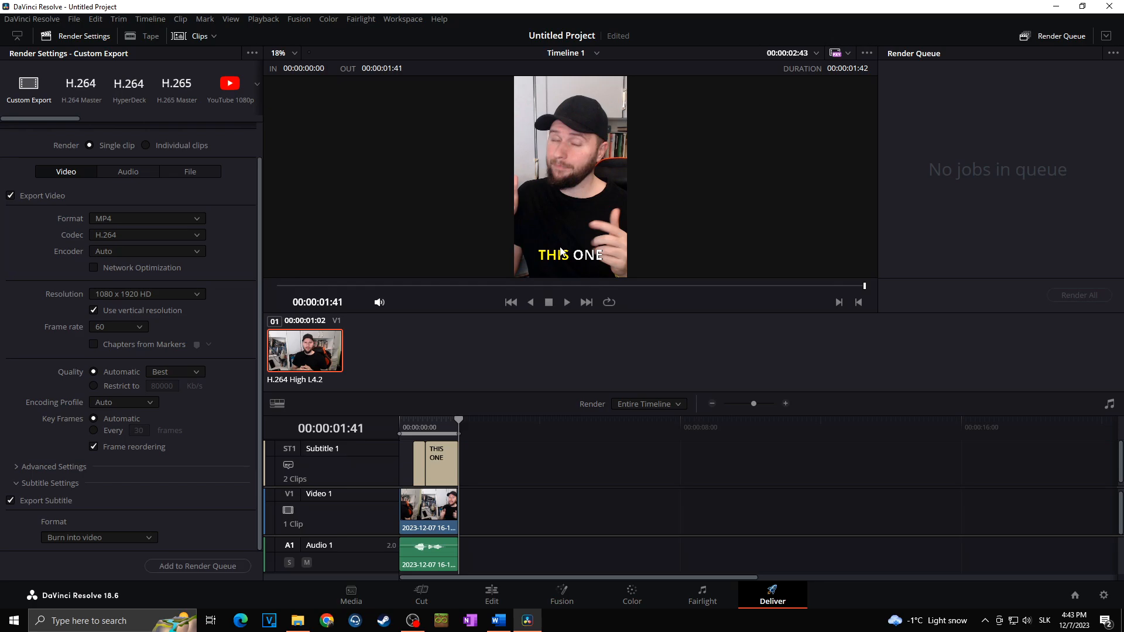
- Queue and render the timeline, then play the exported video "like this one" to check it
left_click(209, 567)
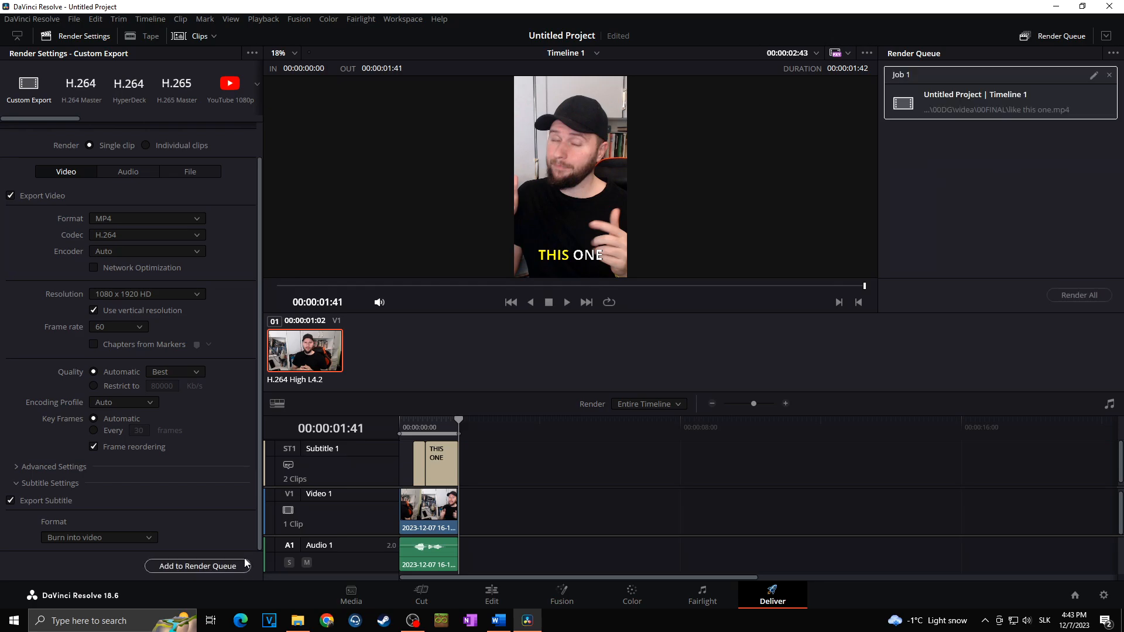
left_click(1078, 295)
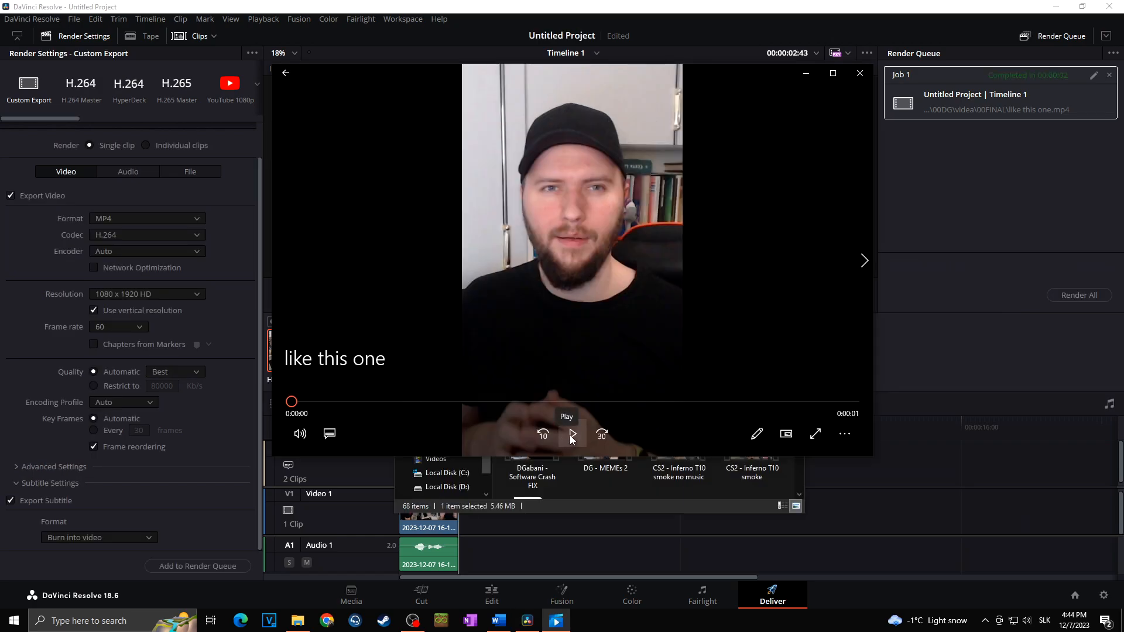
left_click(570, 437)
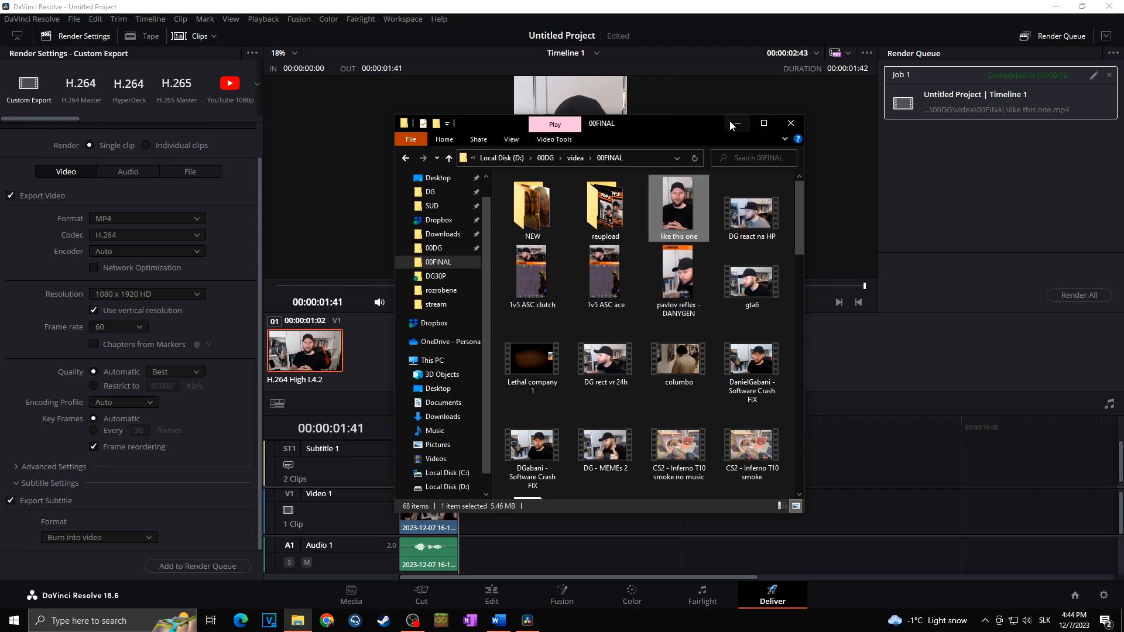
left_click(736, 127)
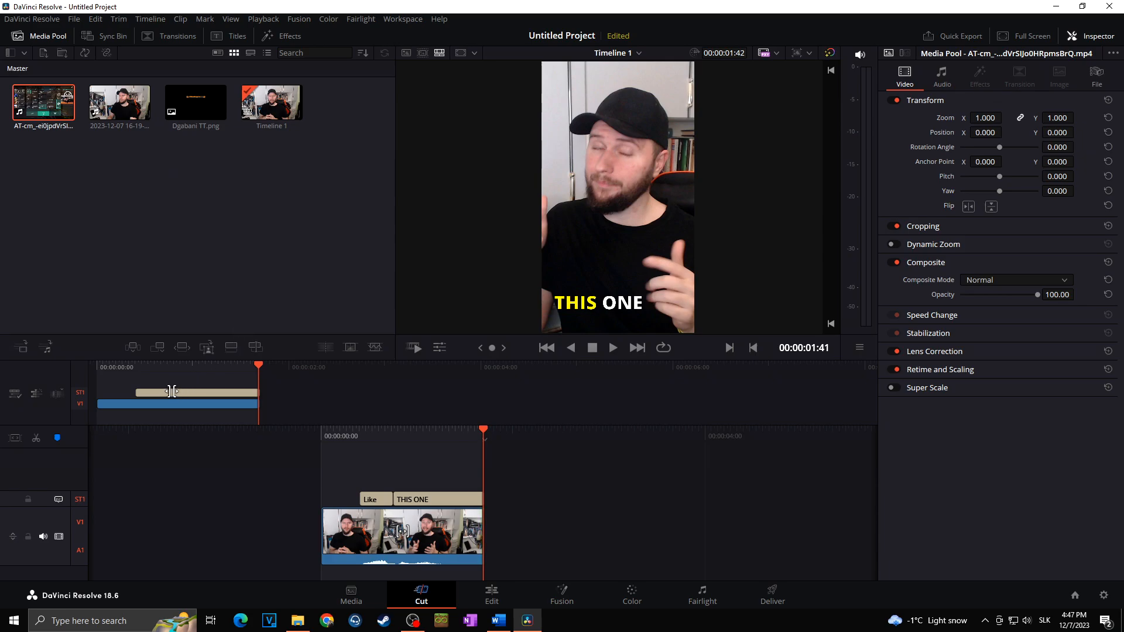
- Delete all the video and subtitle clips from the timeline
left_click(216, 385)
left_click_drag(216, 385, 135, 413)
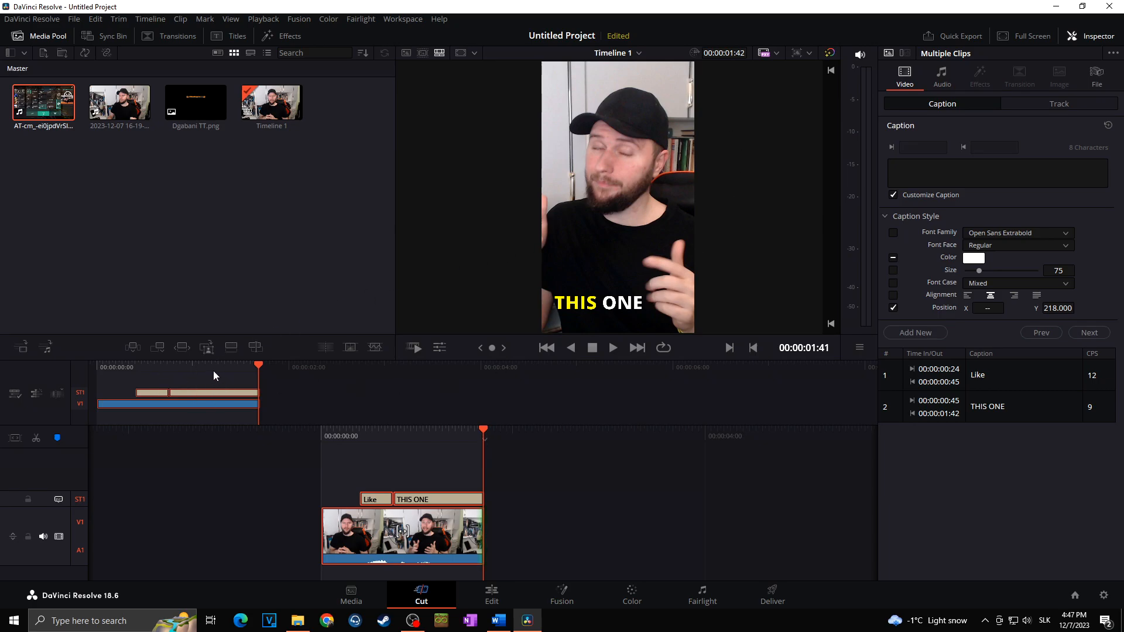
key("Delete")
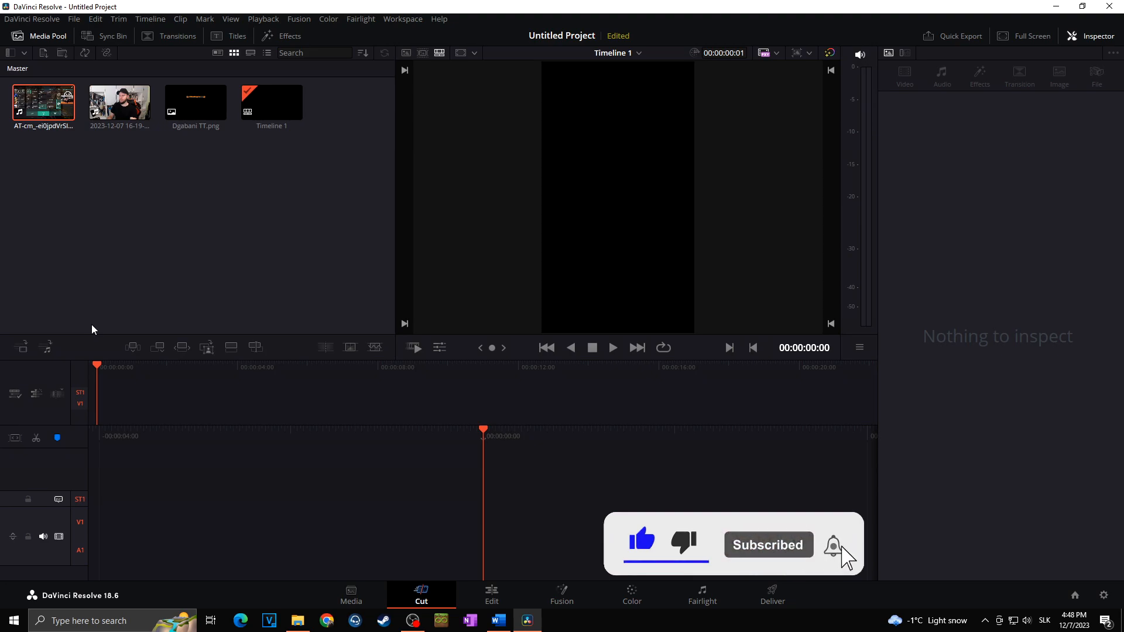
- Place the gameplay clip at the timeline start twice, stacked on Video 1 and Video 2
left_click_drag(44, 106, 97, 407)
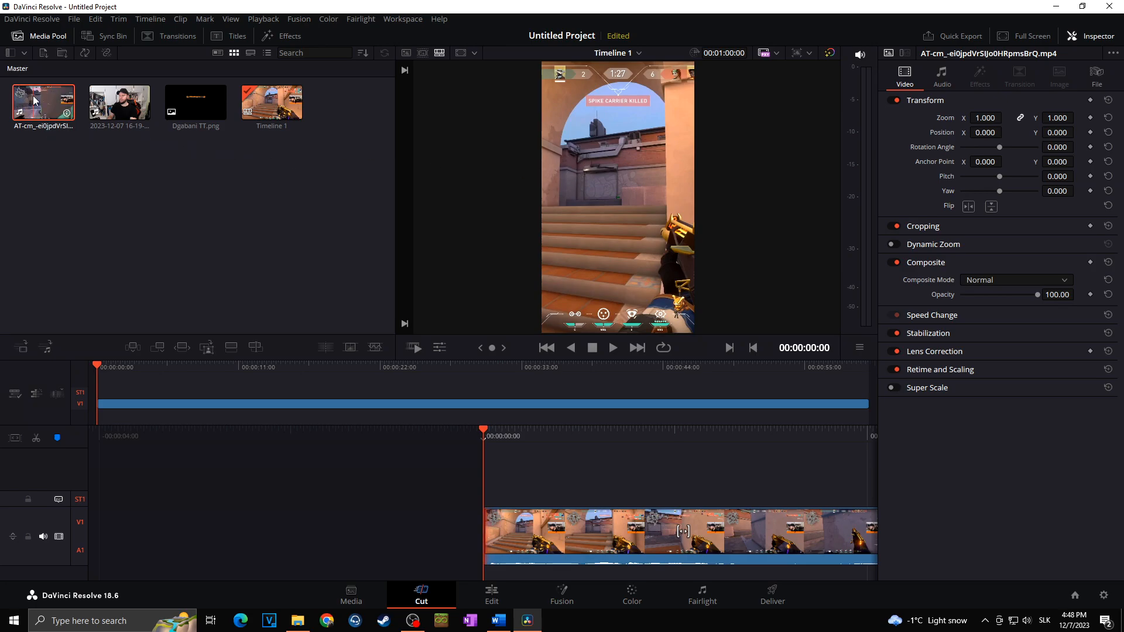
left_click_drag(49, 132, 103, 388)
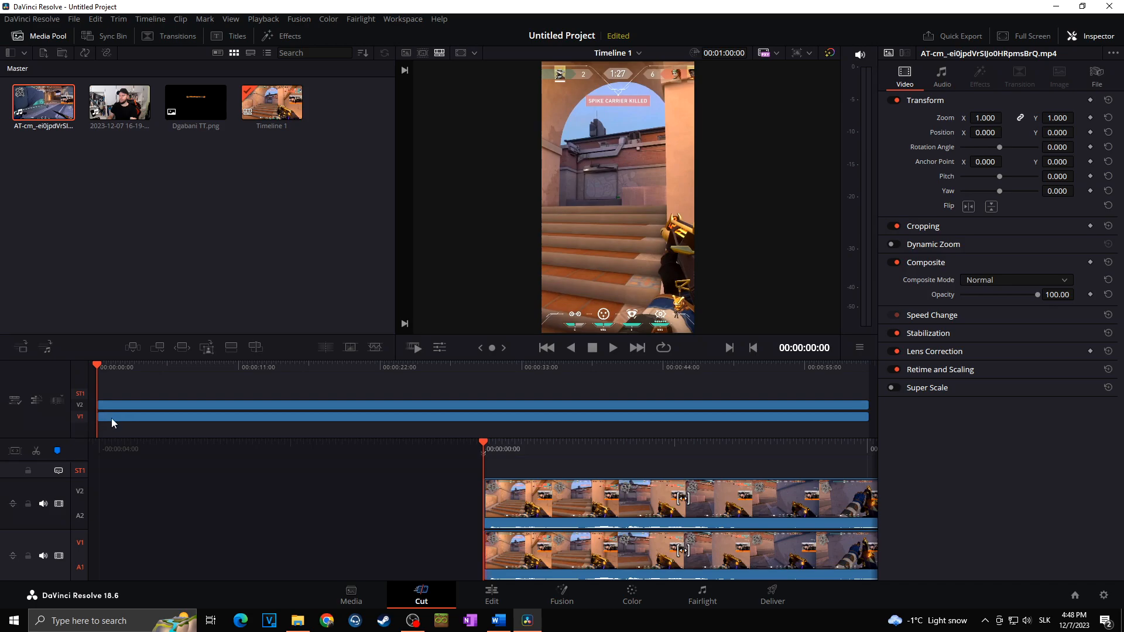
left_click(115, 407)
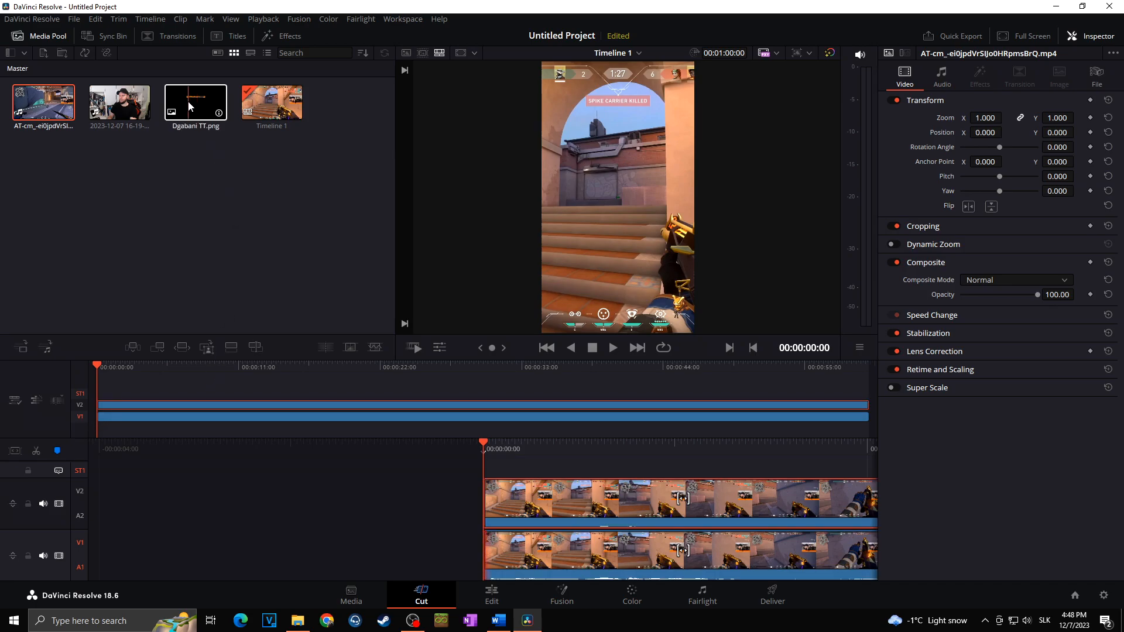
- Place the social media handle PNG above both gameplay clips from the timeline start and extend it to their end
left_click_drag(192, 108, 103, 395)
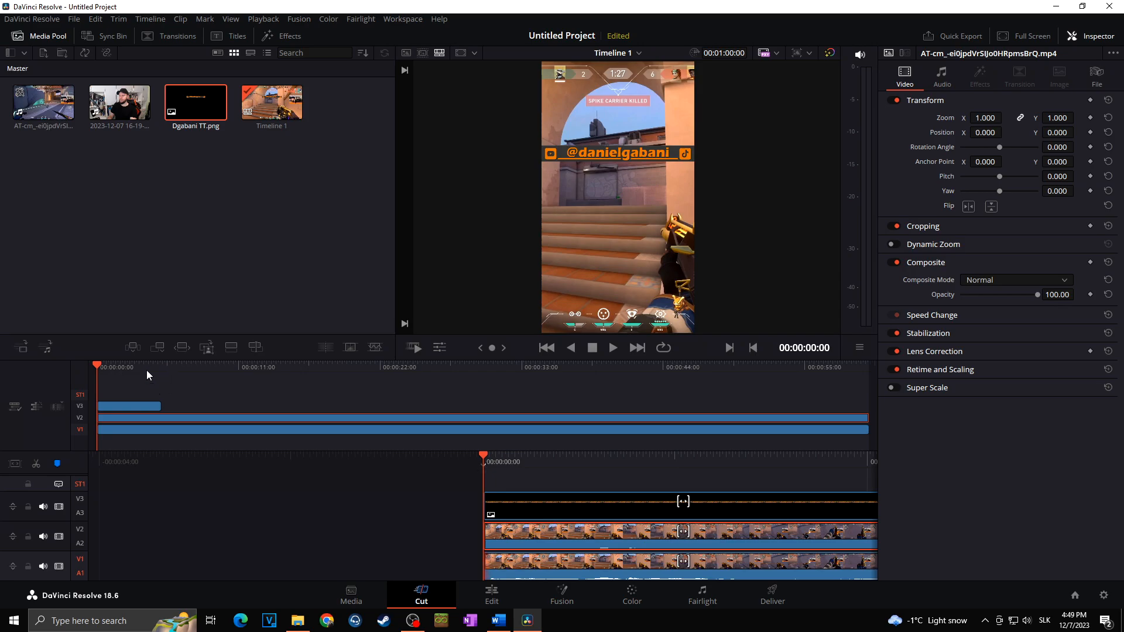
left_click(151, 407)
left_click_drag(161, 407, 831, 389)
left_click(493, 600)
left_click_drag(627, 353, 760, 353)
- Mute the Audio 2 track holding the duplicate gameplay sound
left_click(492, 404)
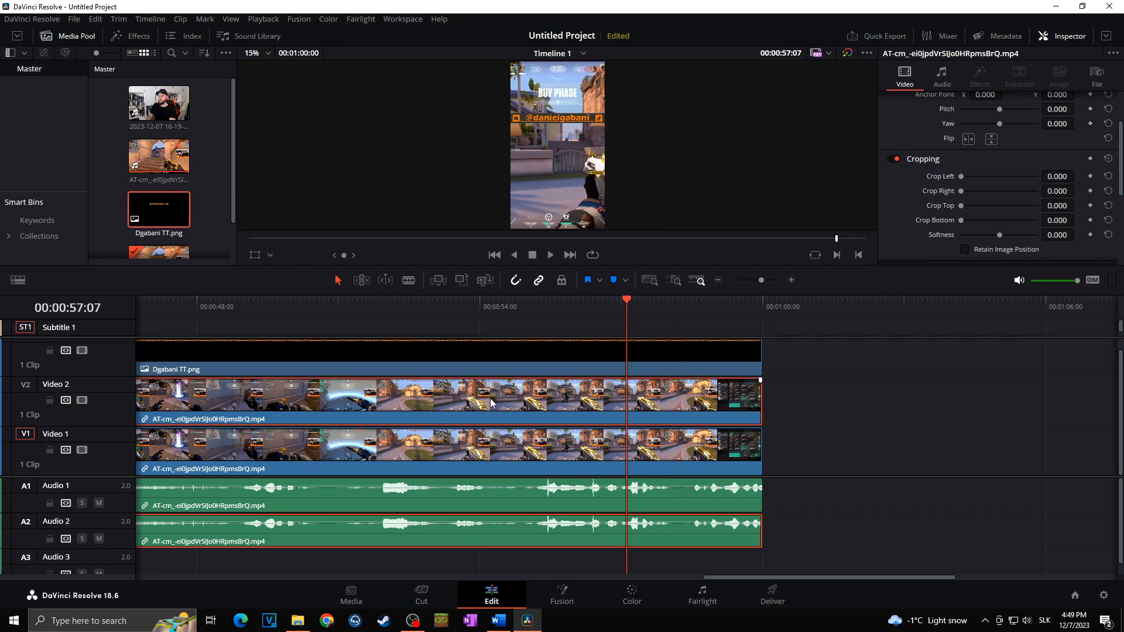
left_click(547, 347)
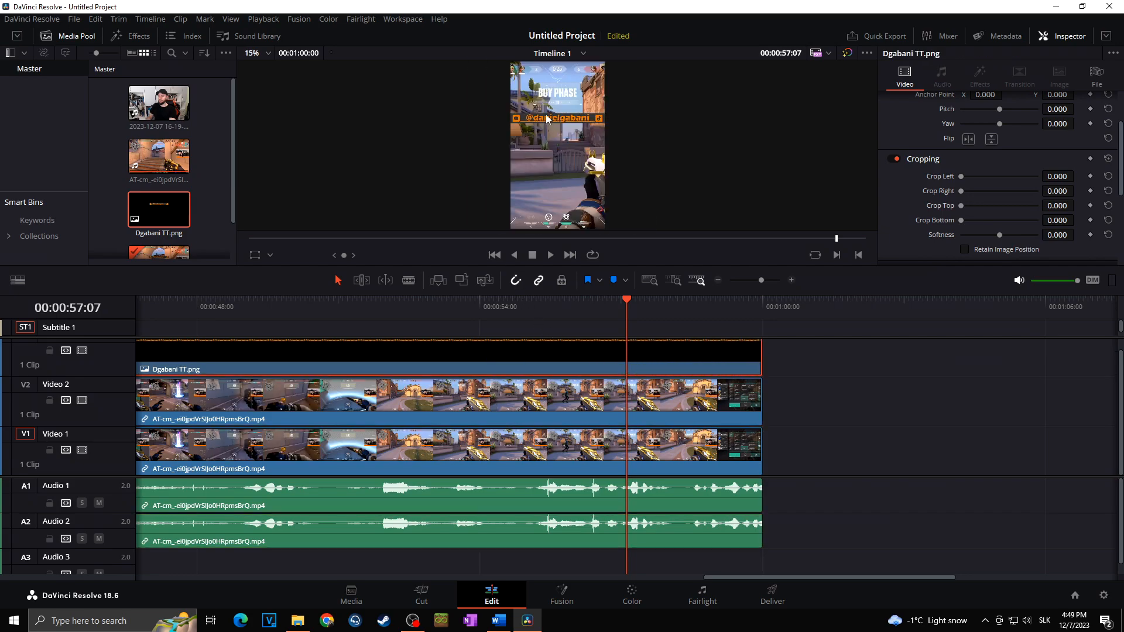
left_click(352, 401)
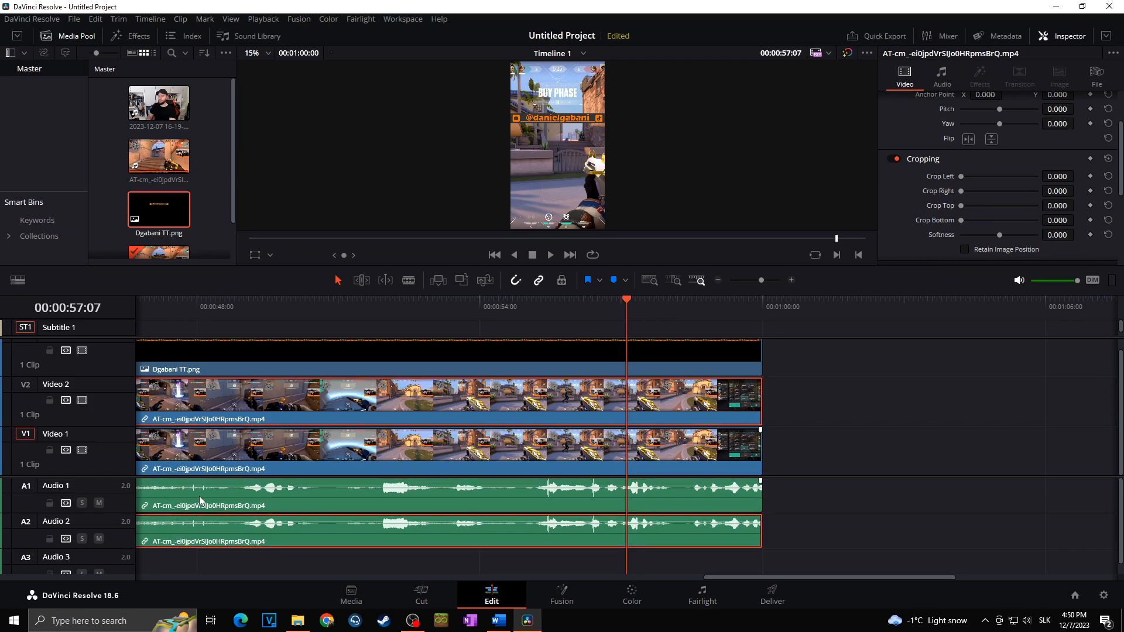
left_click(100, 539)
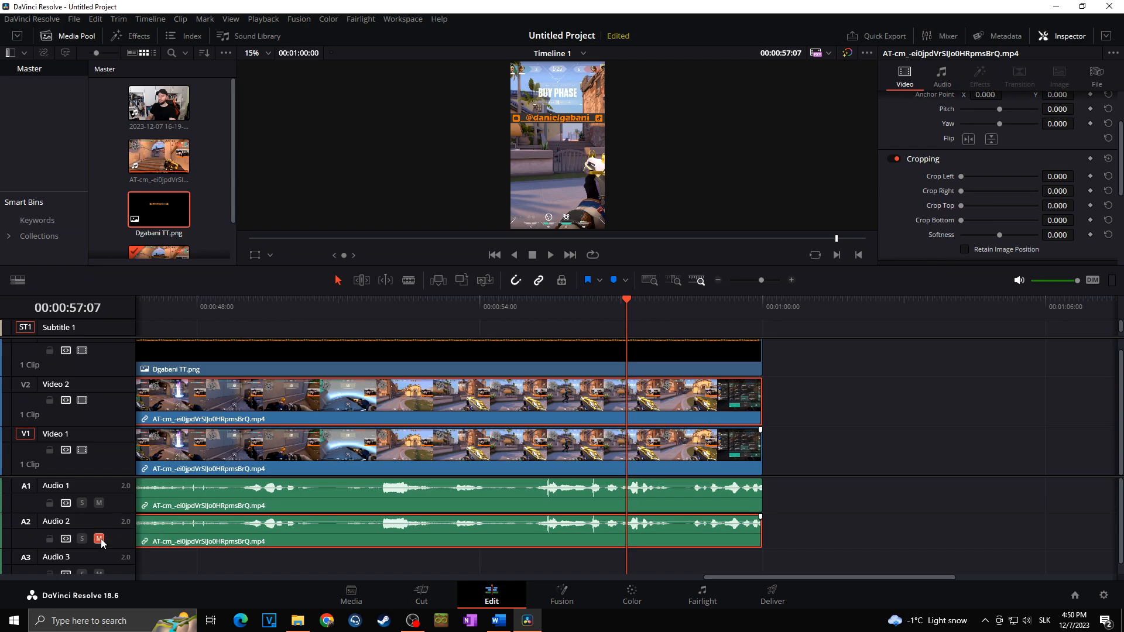
- Play the timeline from about 00:00:47:22 and stop at 00:00:48:41 during the ACE banner
left_click(314, 304)
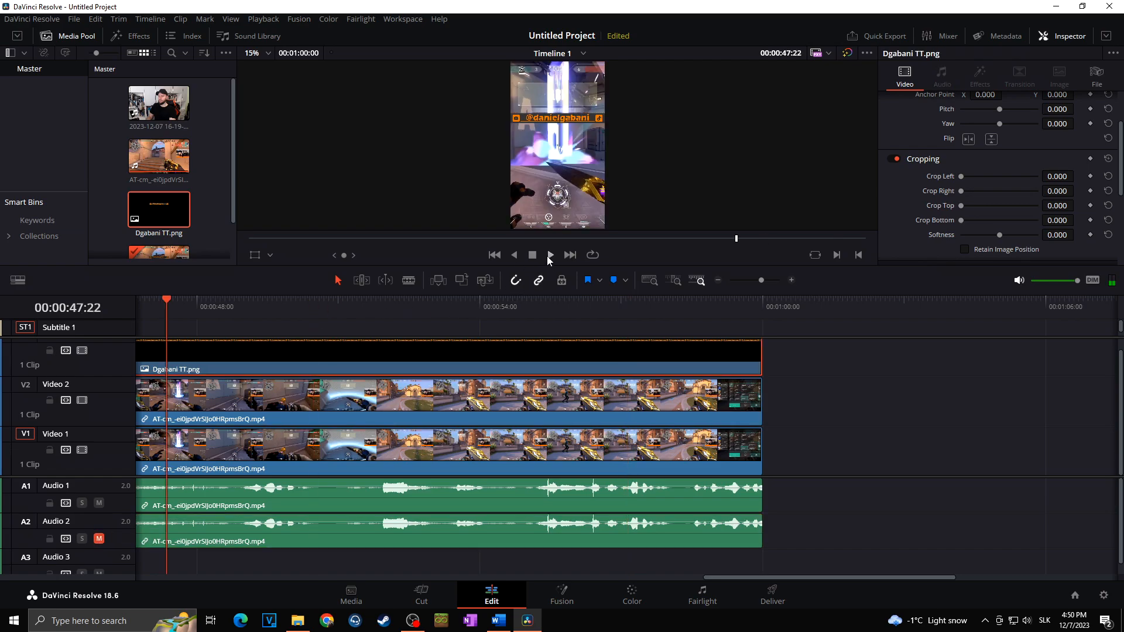
left_click(550, 255)
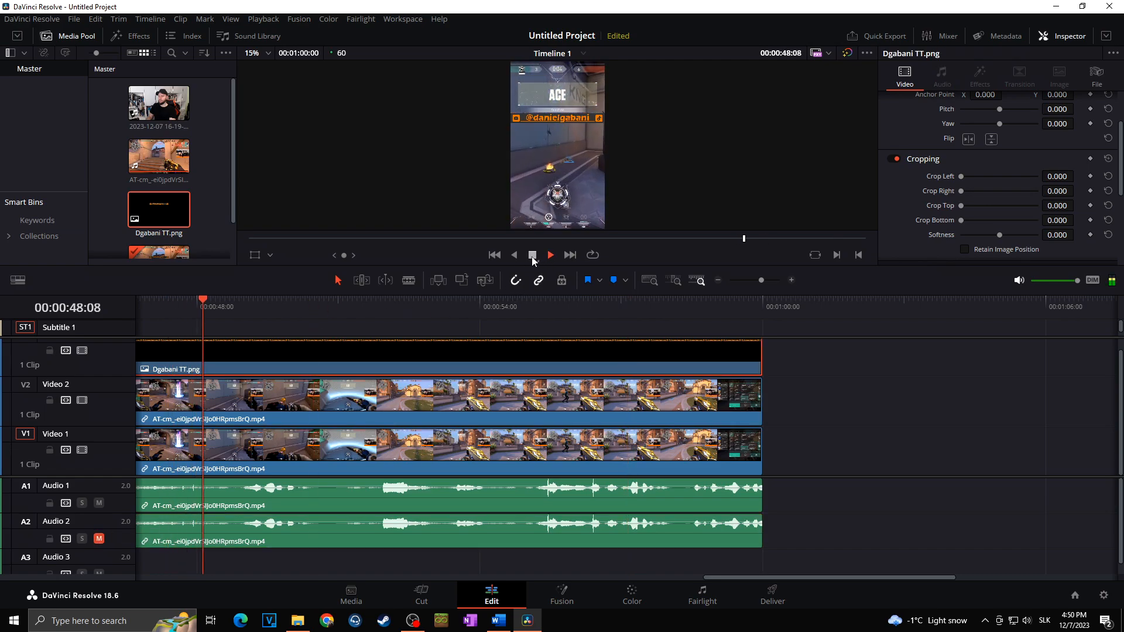
left_click(533, 256)
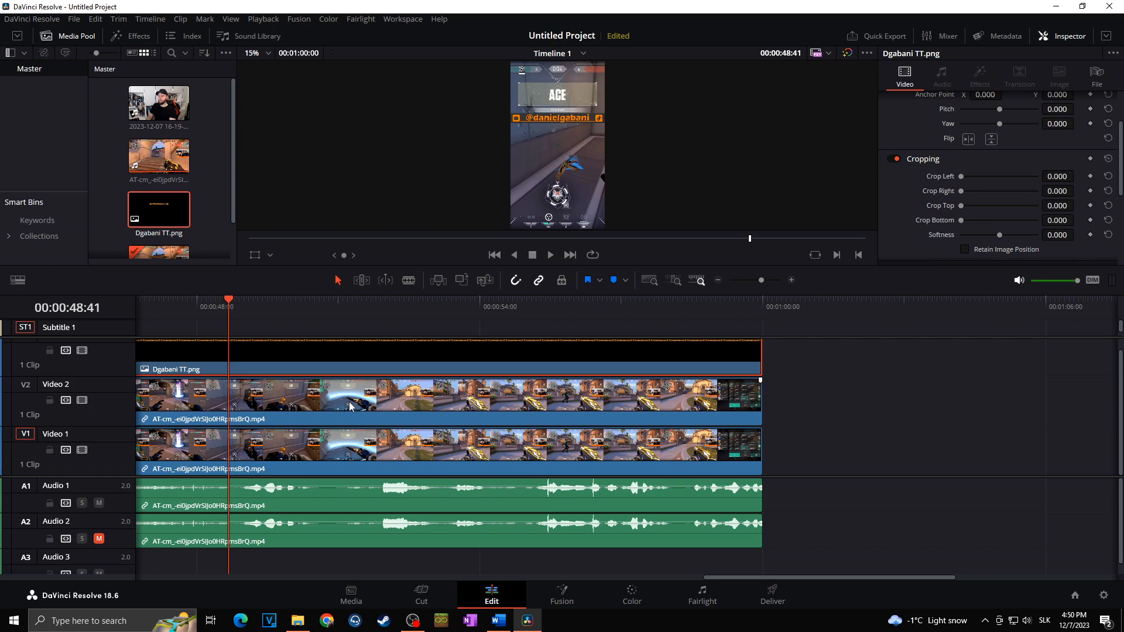
- Shift the Video 2 gameplay clip horizontally to Position X -441.000
left_click(338, 450)
left_click(327, 409)
left_click(331, 359)
left_click(326, 398)
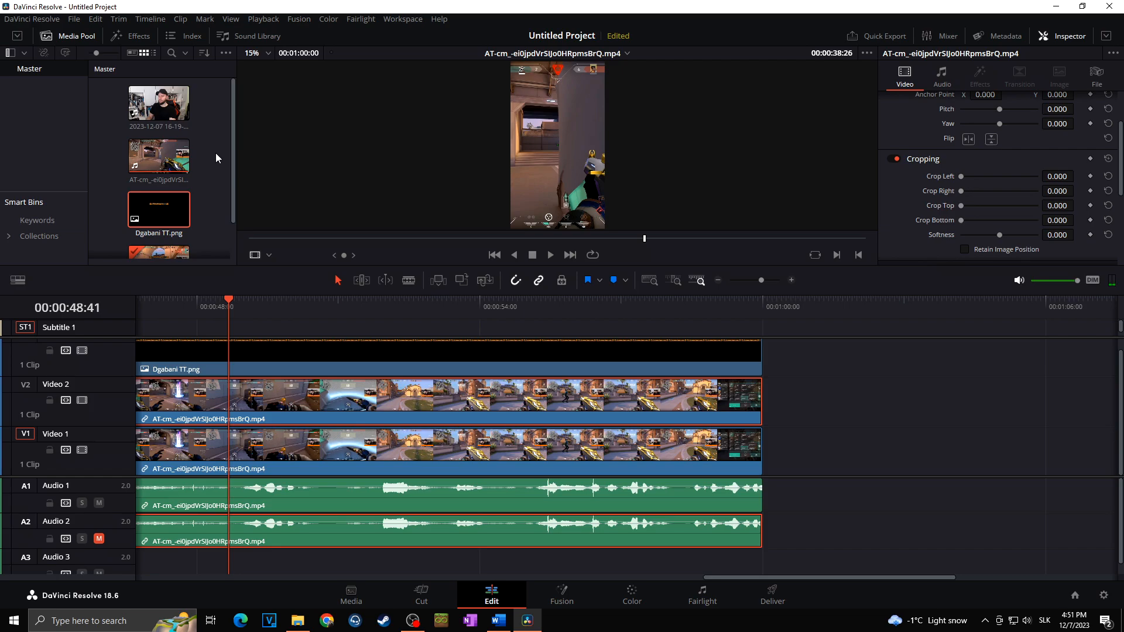
left_click(381, 395)
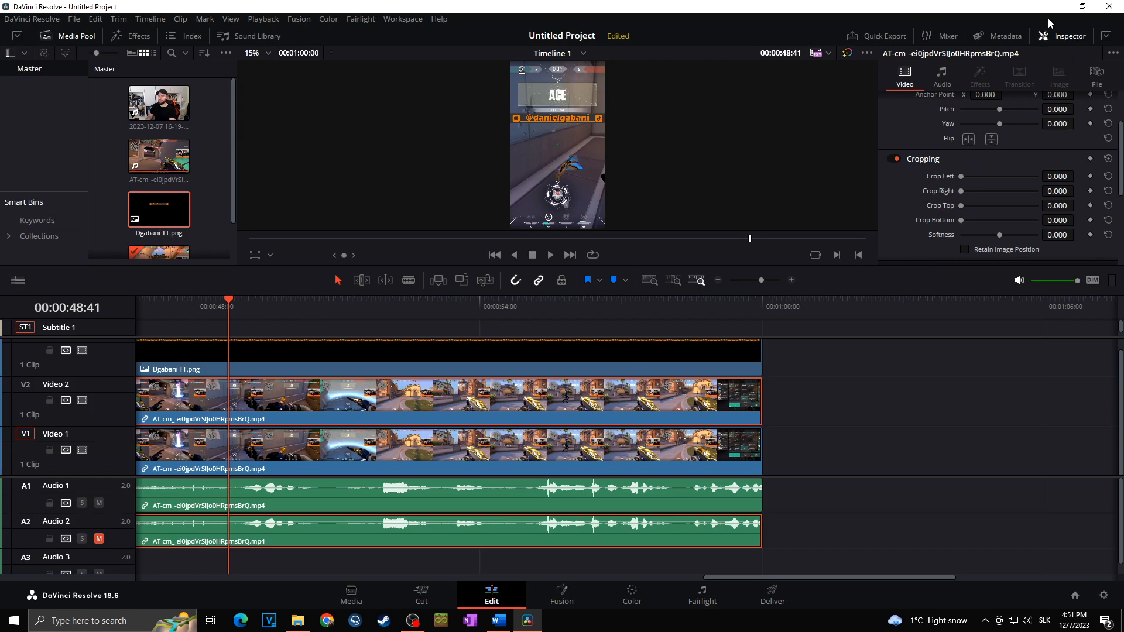
scroll(1059, 130, "up", 2)
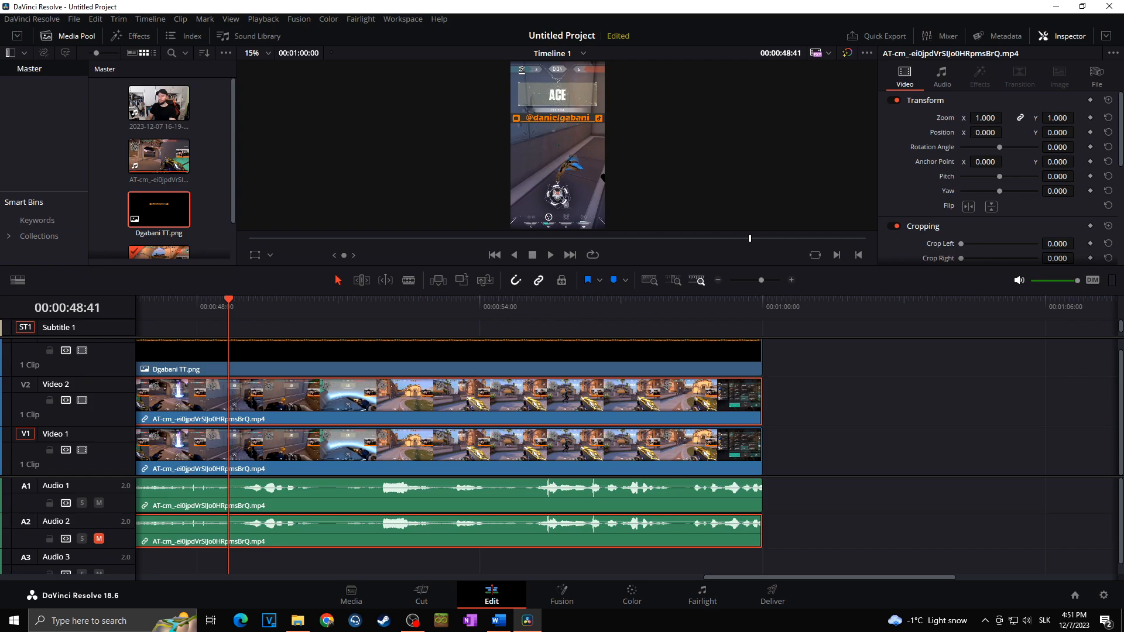
left_click_drag(985, 133, 727, 133)
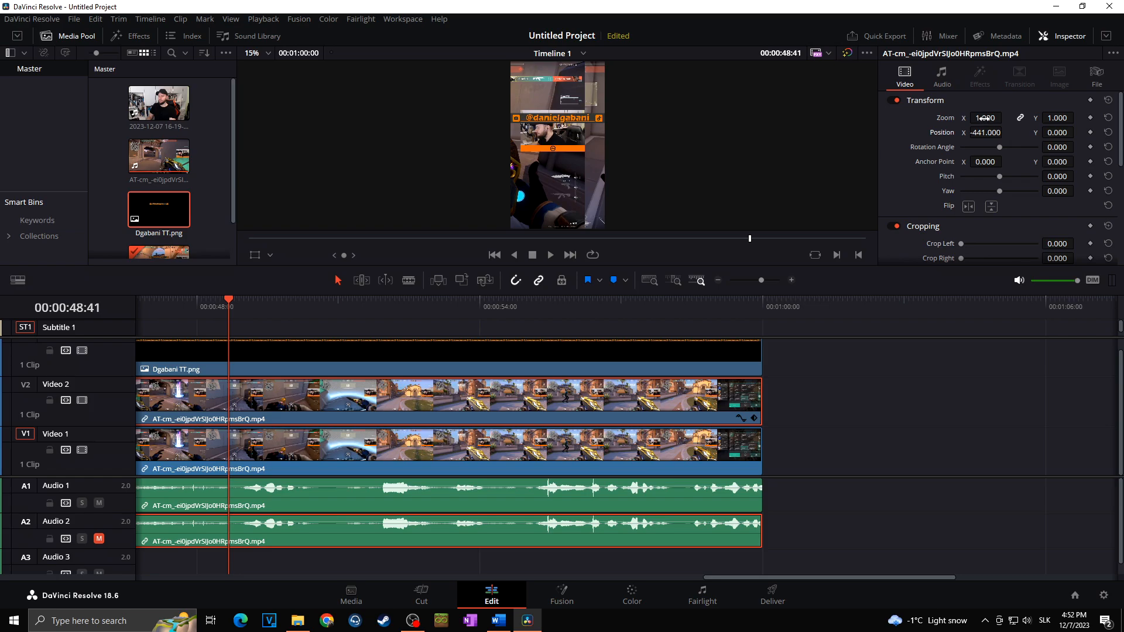
- Frame the facecam on the Video 2 clip with Zoom 1.620, Position X -673.000 and Position Y 375.000
left_click_drag(727, 133, 688, 133)
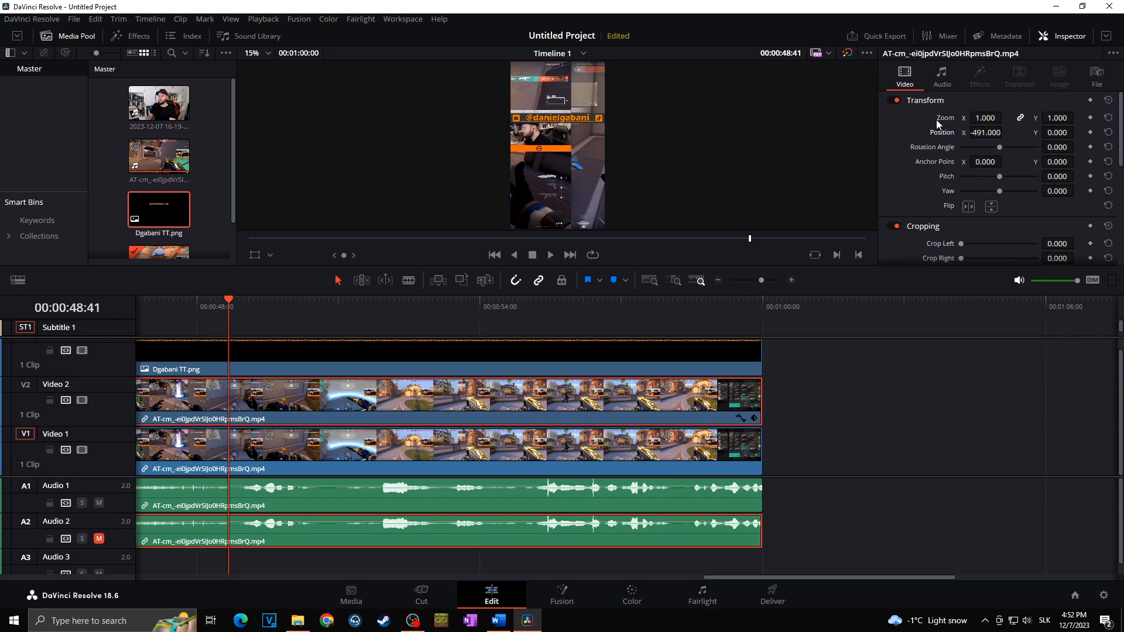
left_click_drag(978, 117, 983, 131)
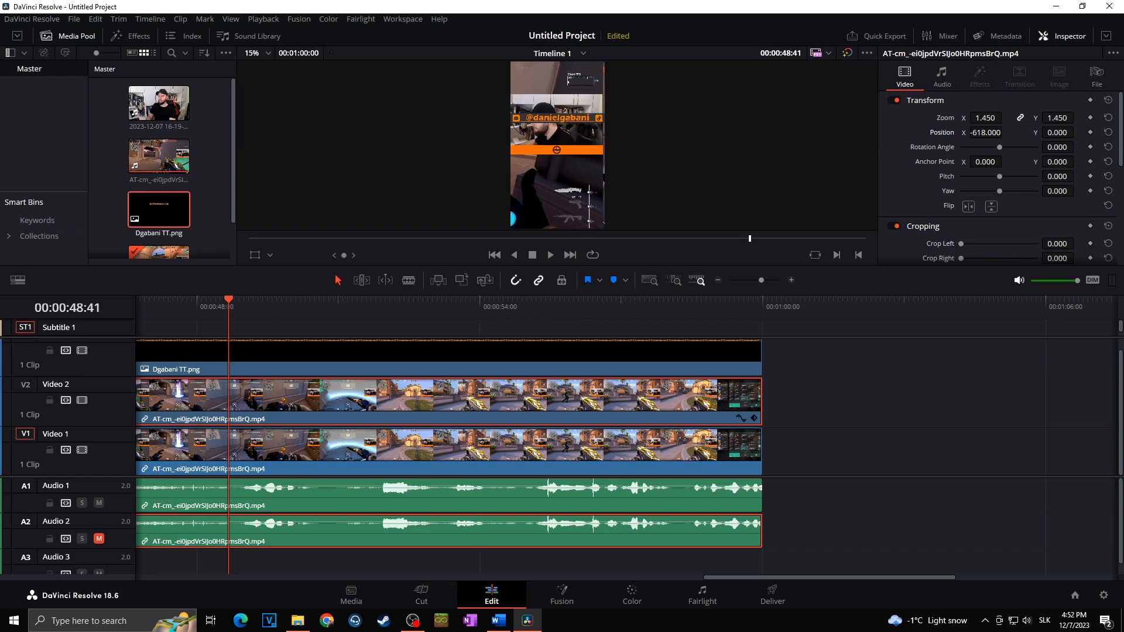
mouse_move(985, 118)
left_mouse_down()
mouse_move(1005, 132)
mouse_move(988, 137)
left_mouse_up()
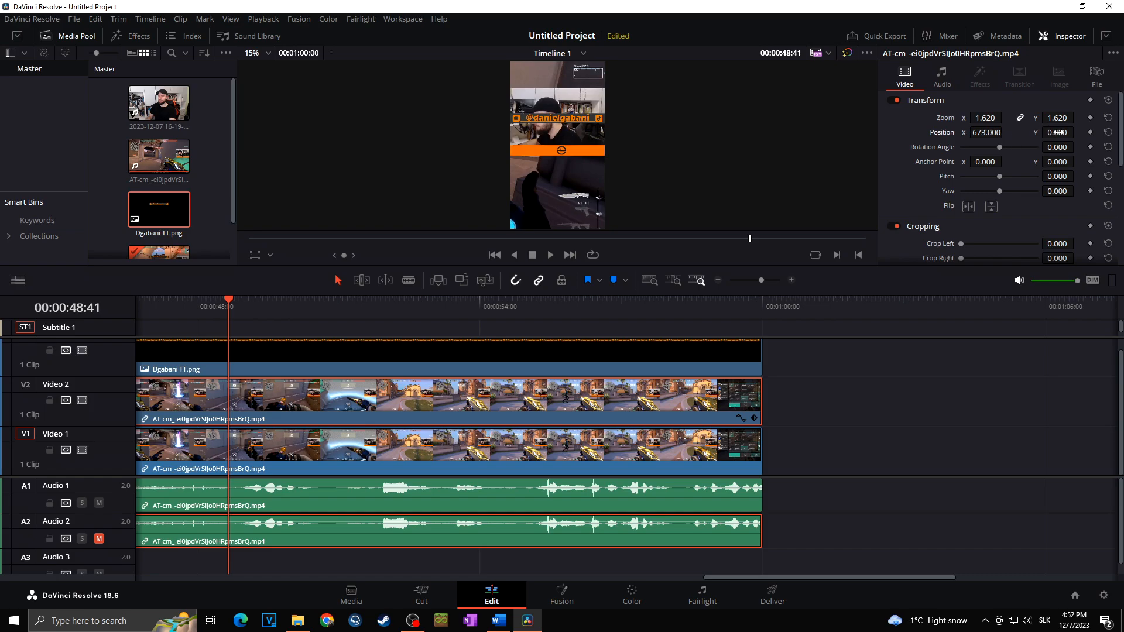
left_click_drag(1057, 133, 1077, 132)
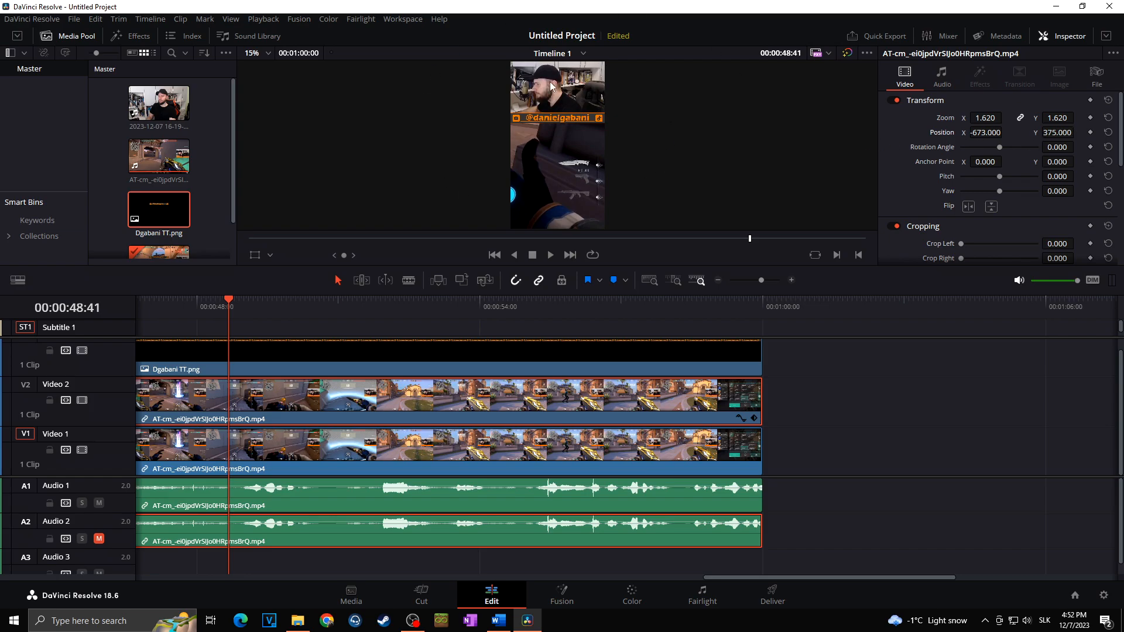
- Play the timeline from partway through the clips and stop at 00:00:28:08 to check the facecam framing
scroll(339, 370, "down", 3)
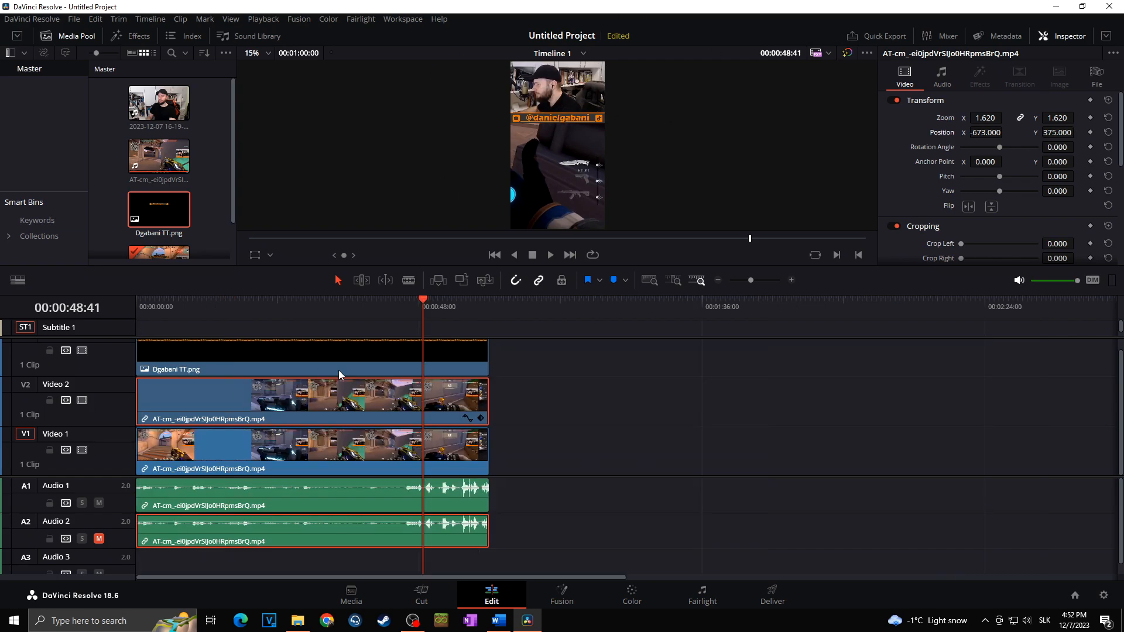
left_click(269, 299)
left_click(553, 258)
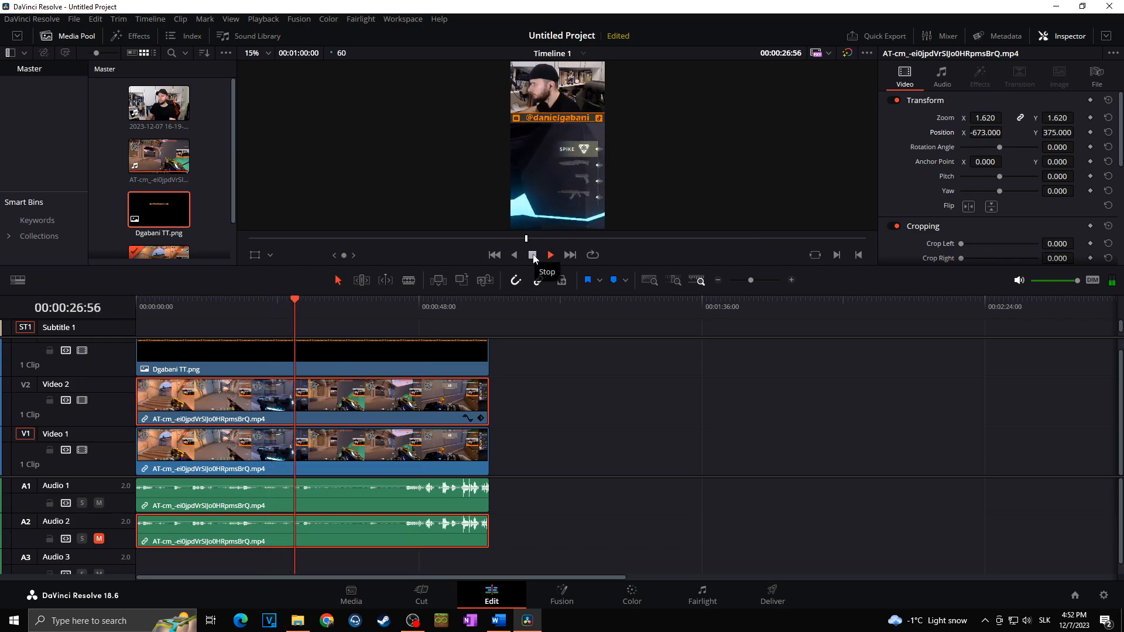
left_click(533, 256)
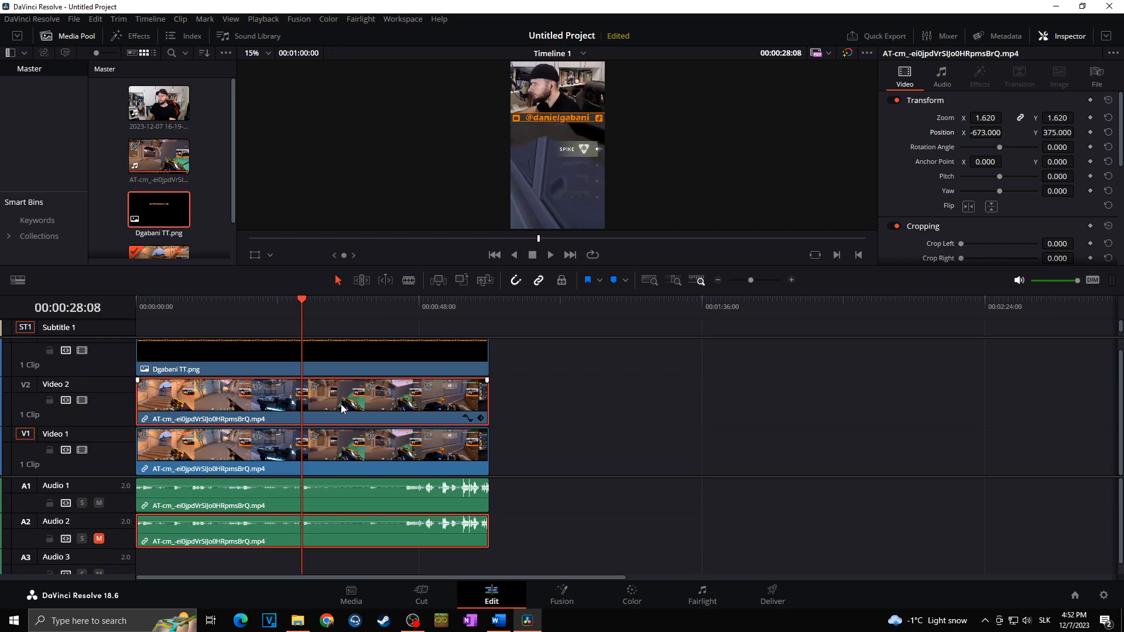
- Crop the bottom of the Video 2 clip by 923.400, leaving the other crop sides at zero
scroll(973, 134, "down", 2)
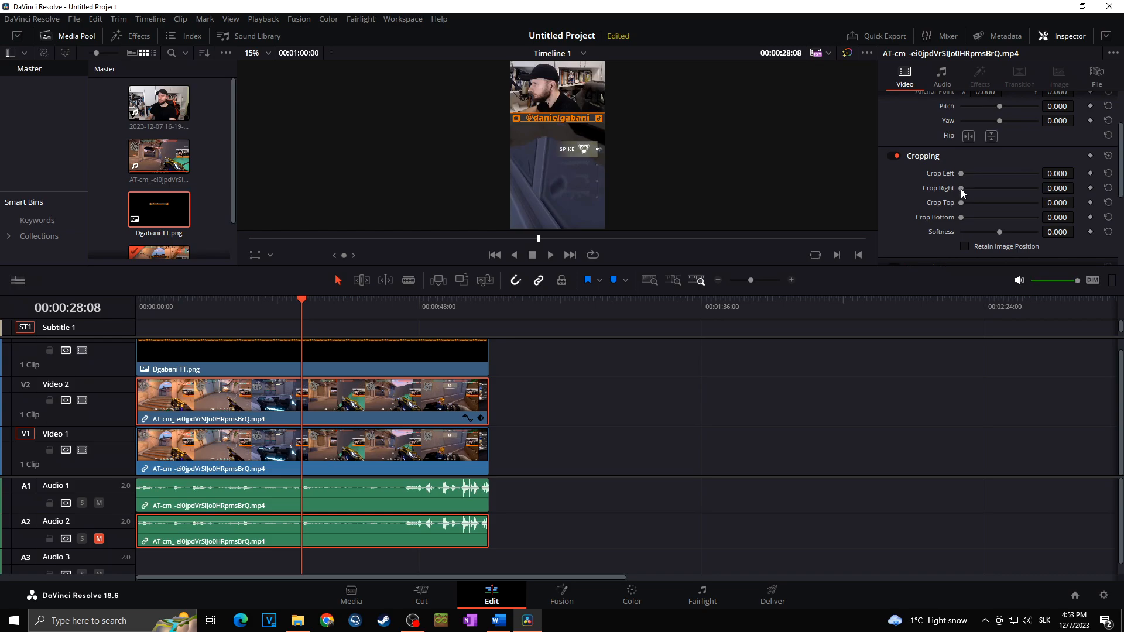
mouse_move(961, 189)
left_mouse_down()
mouse_move(971, 188)
mouse_move(949, 191)
left_mouse_up()
left_click_drag(961, 217, 998, 217)
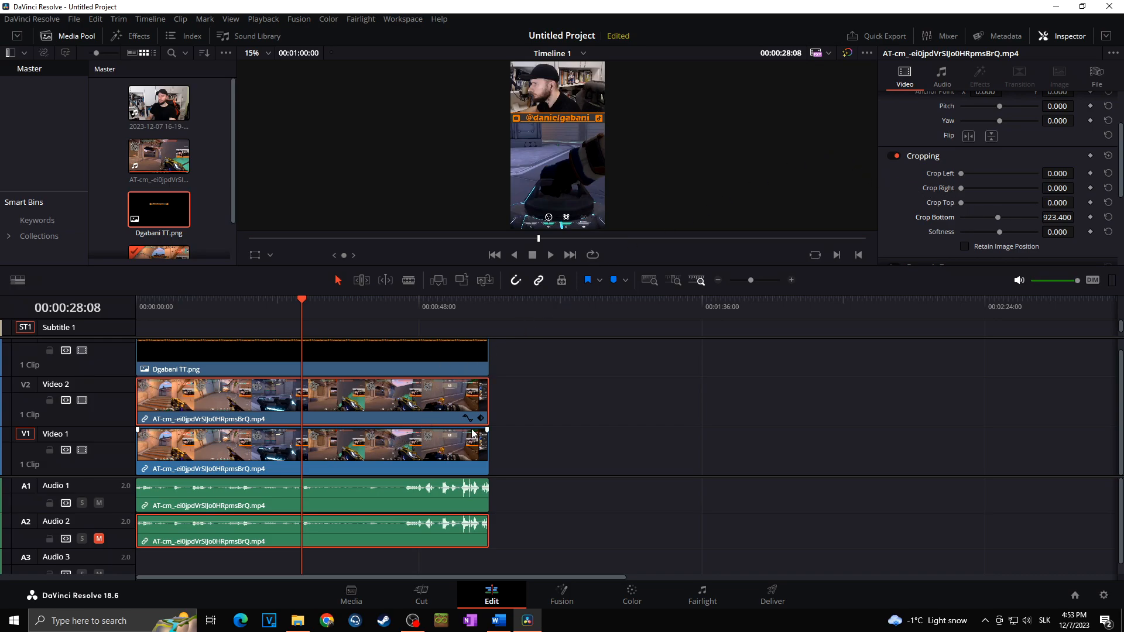
- Scale the Video 1 gameplay clip to Zoom 0.640 and move it down to Position Y -354.000
left_click(374, 449)
scroll(1029, 172, "up", 3)
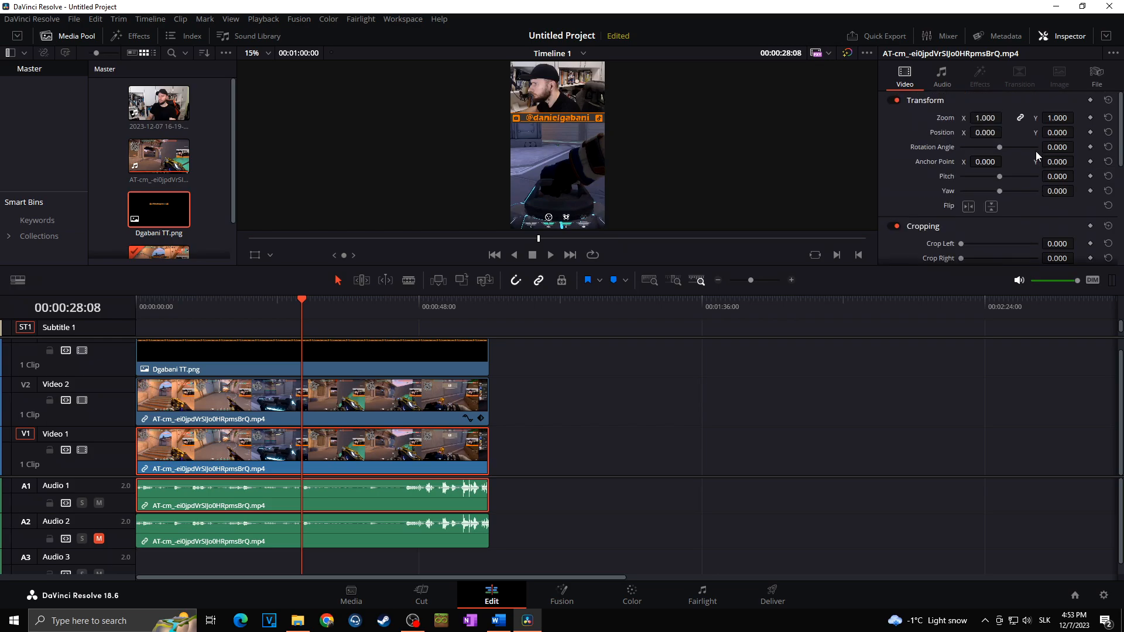
left_click_drag(986, 117, 1076, 133)
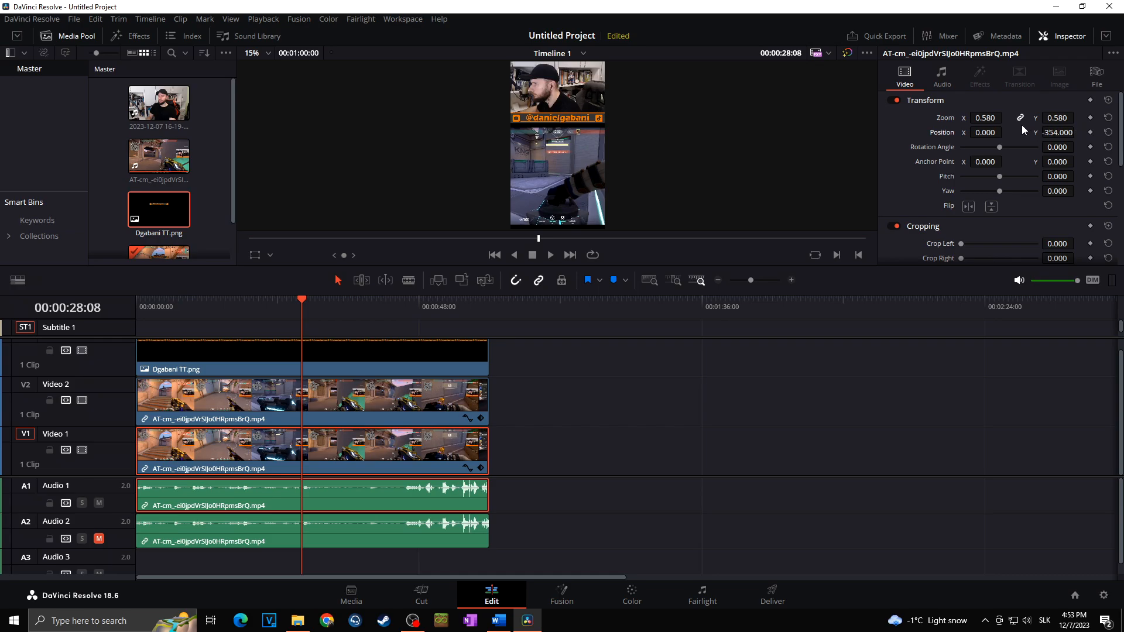
left_click_drag(980, 118, 1005, 118)
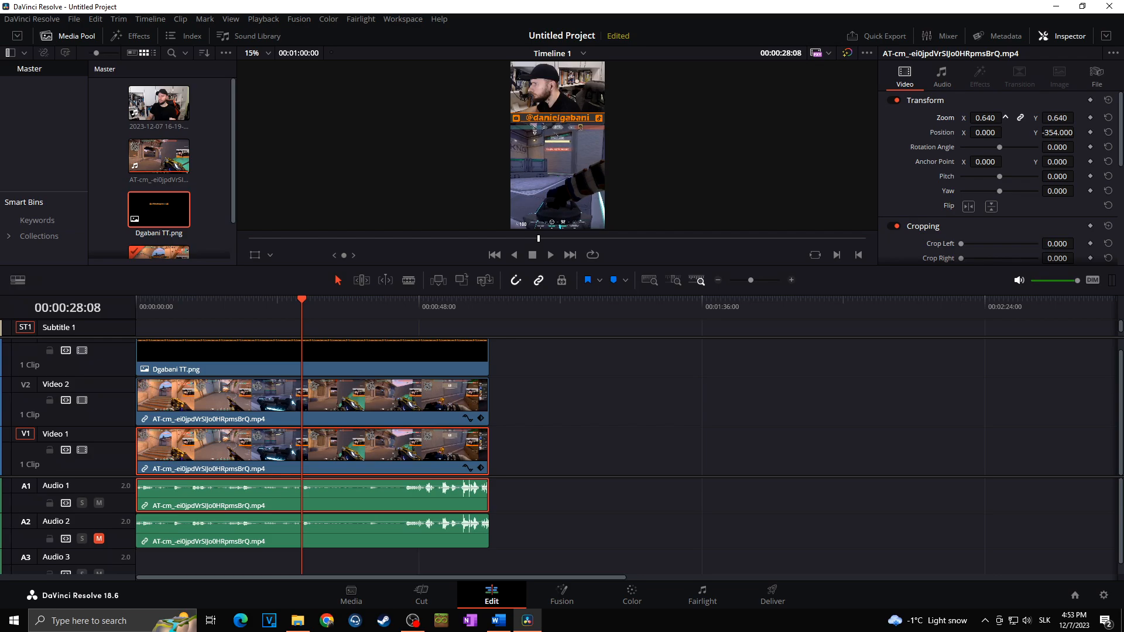
- Play the stacked layout from 00:00:04:45 and stop at 00:00:07:39 to review it
left_click(164, 304)
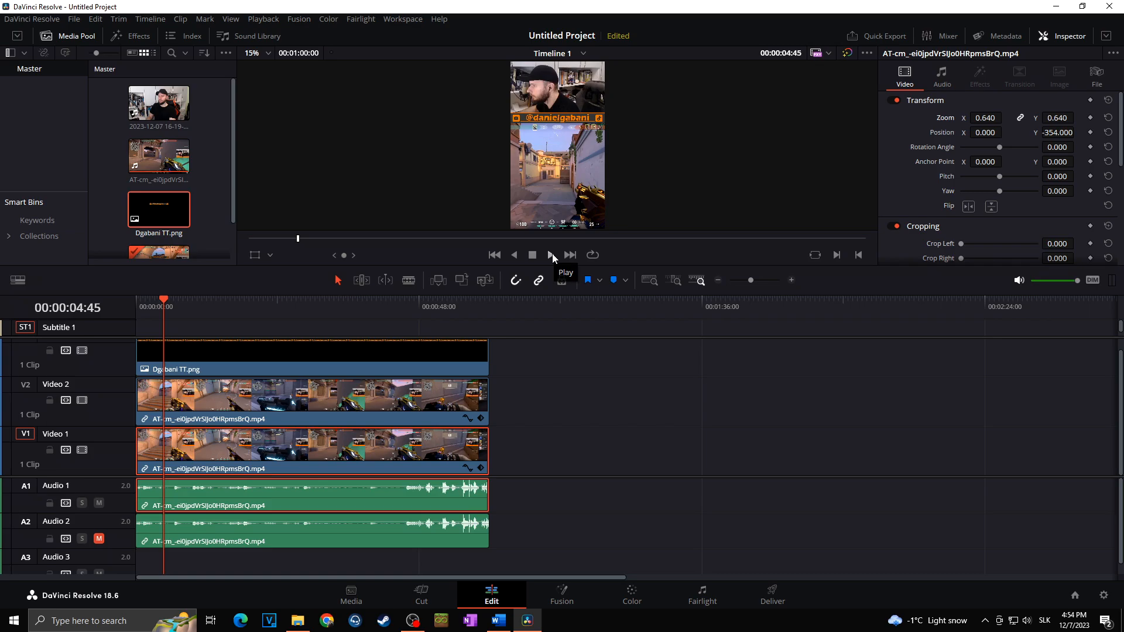
left_click(552, 254)
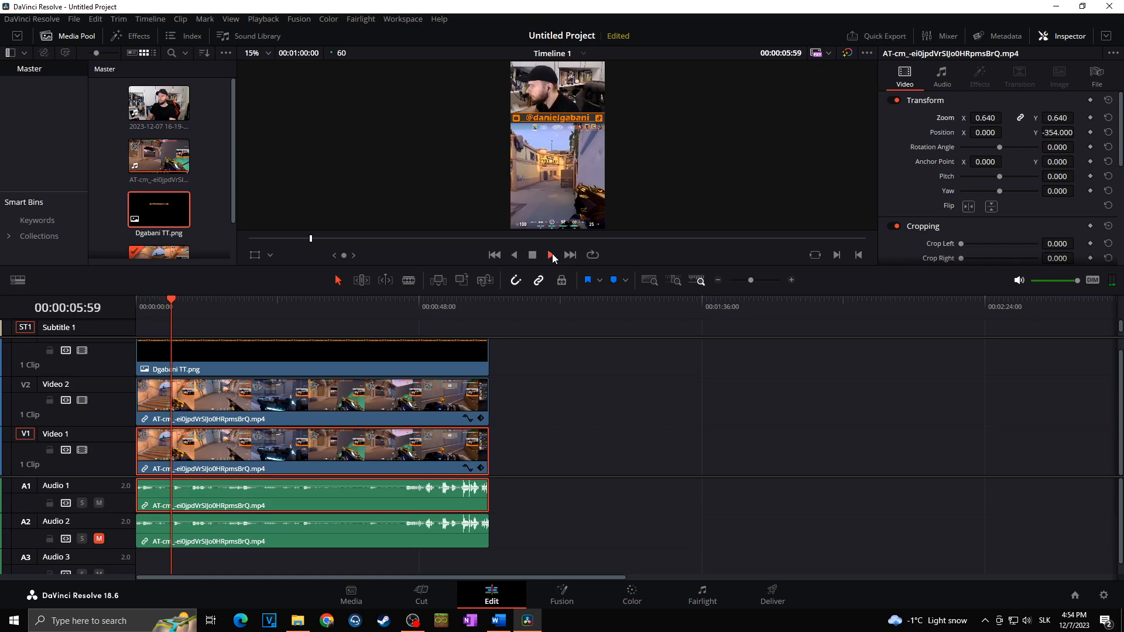
left_click(521, 371)
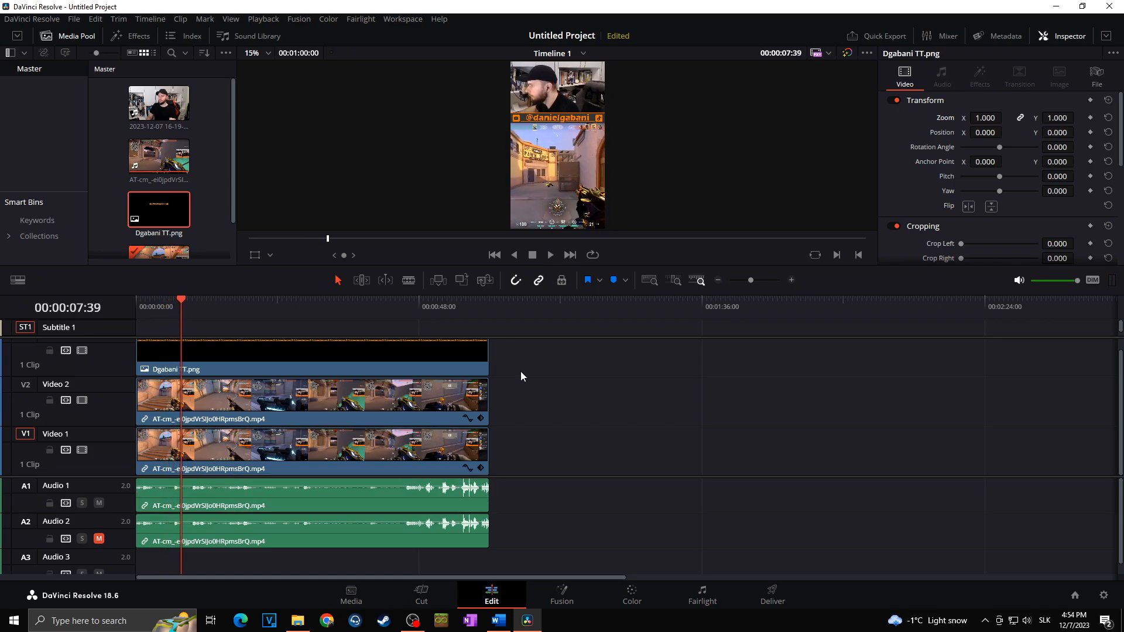
- Split all tracks at 00:00:02:58 and delete the opening pieces so the remaining clips start the timeline
left_click(154, 302)
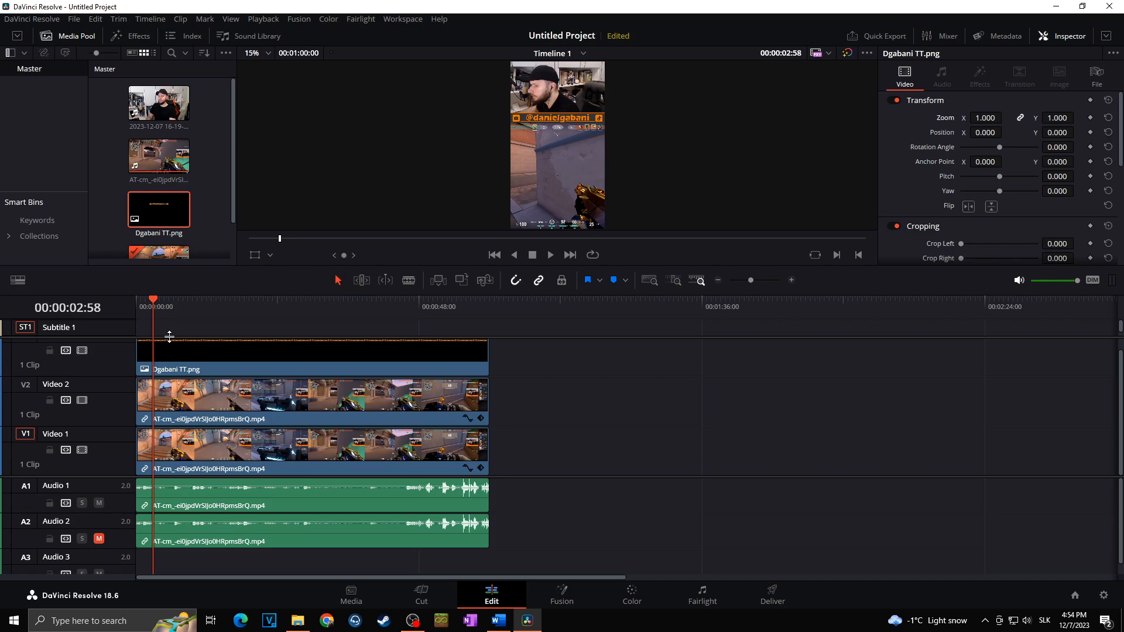
key("ctrl+b")
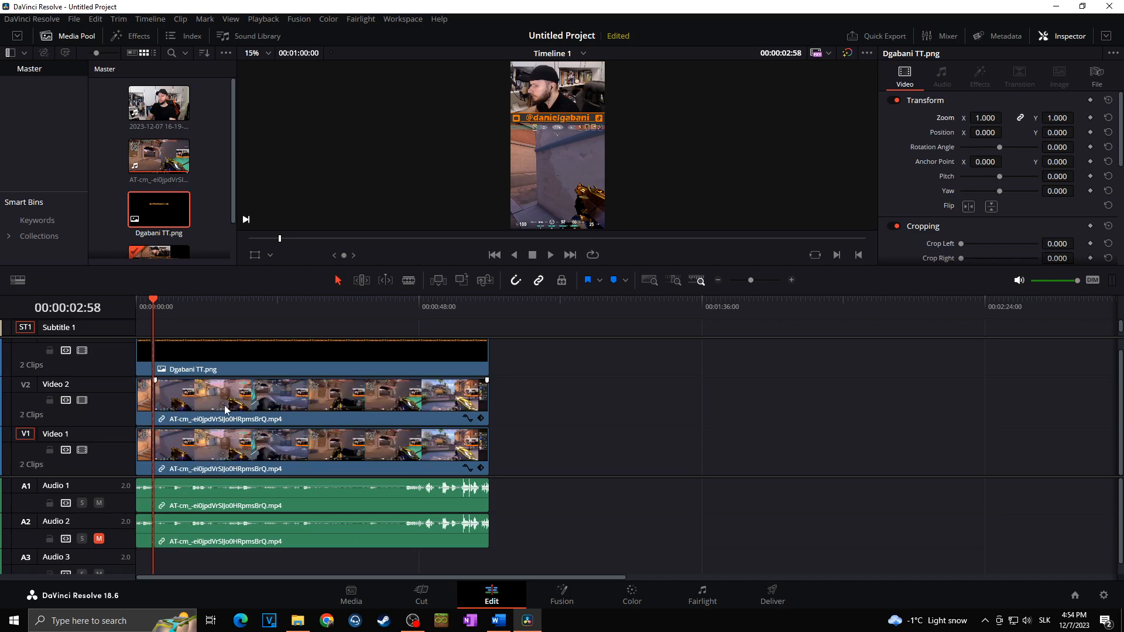
left_click(143, 402)
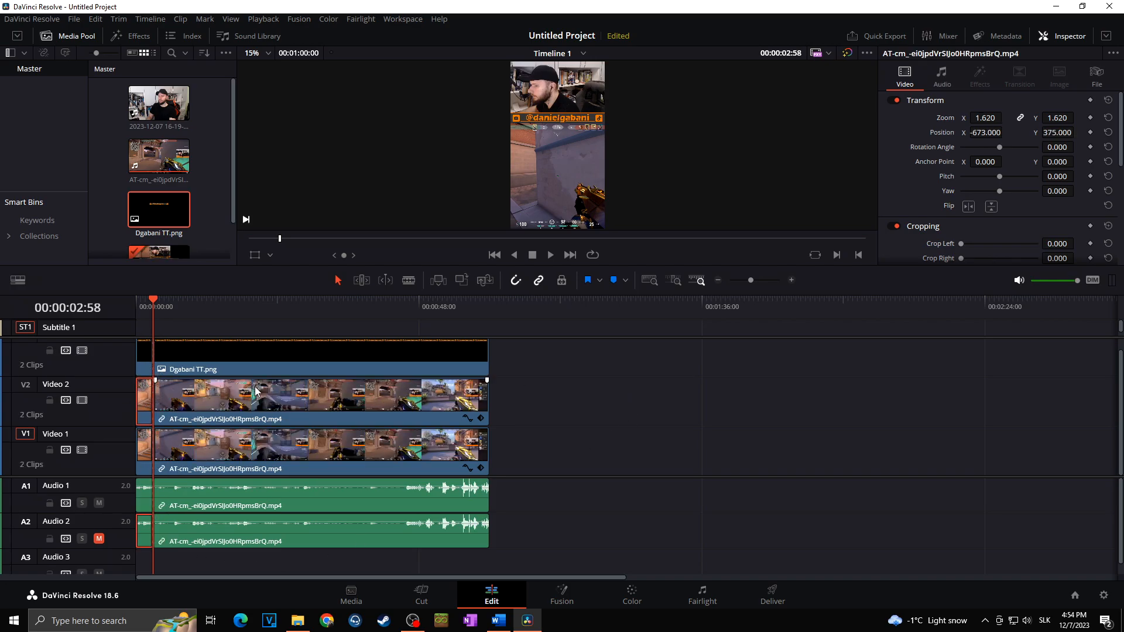
key("Delete")
- Split the overlay and both gameplay clips with their audio at 00:00:51:50
left_click(434, 305)
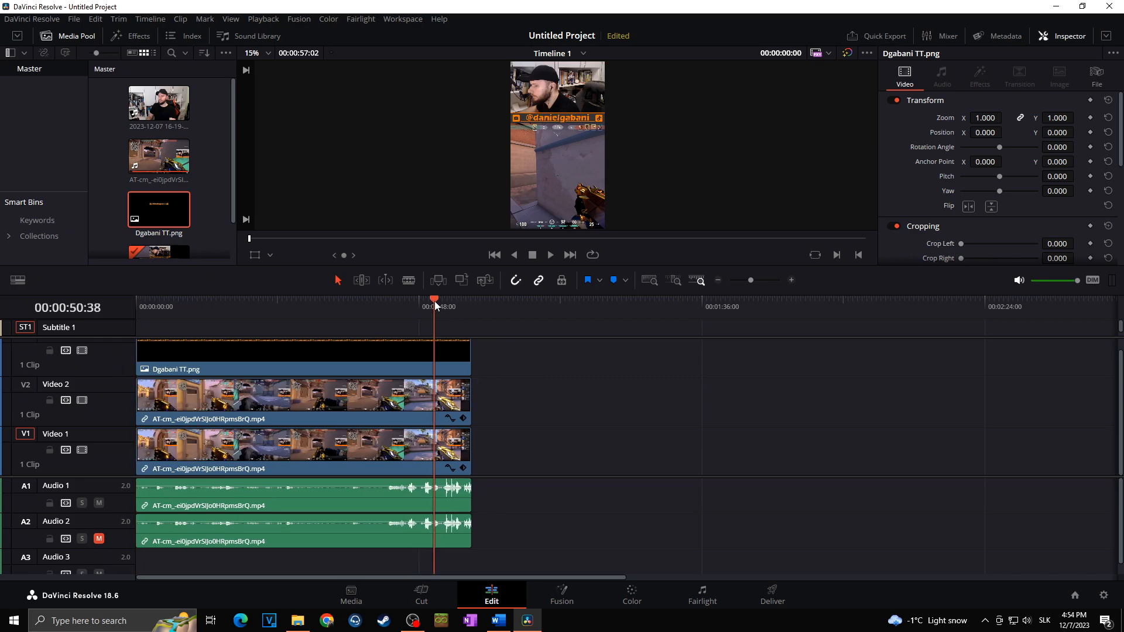
left_click(442, 304)
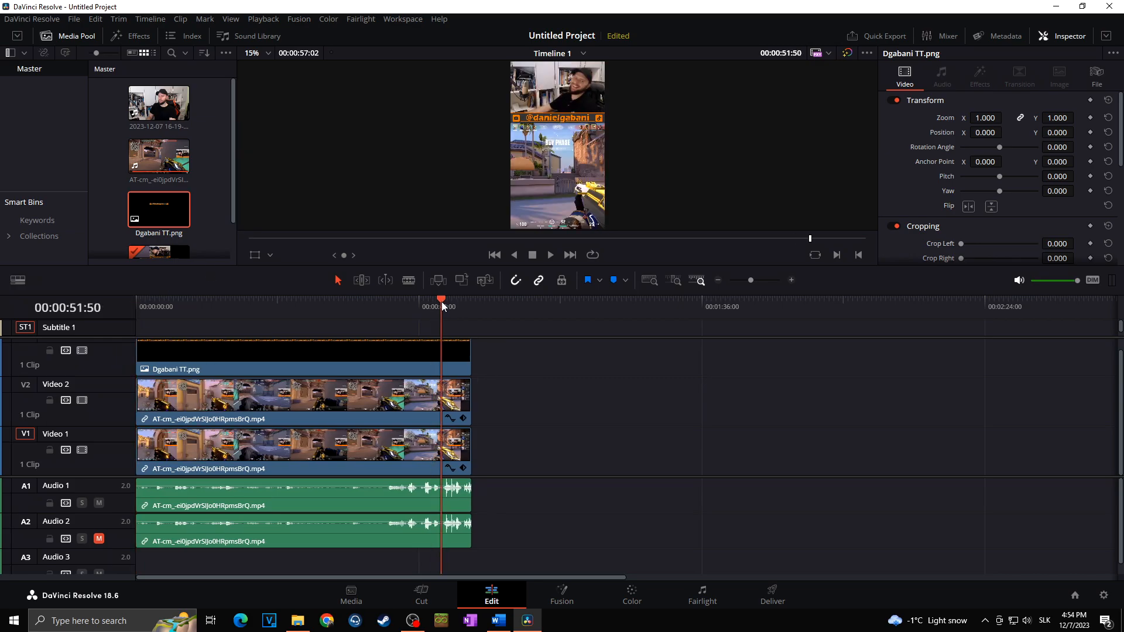
key("ctrl+b")
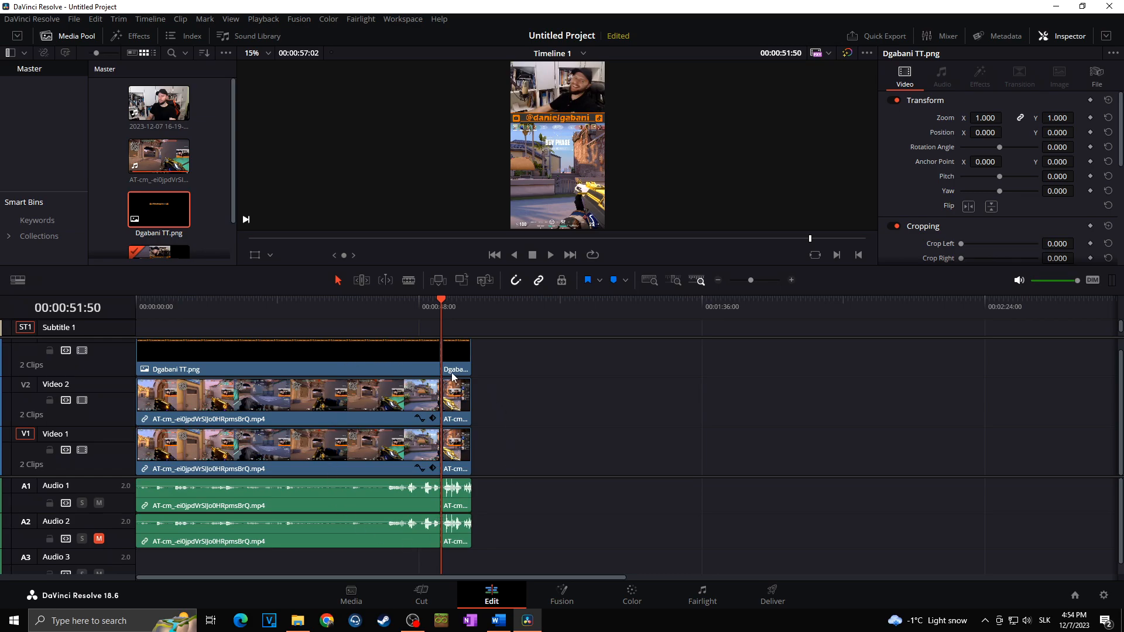
- Try splitting only the selected Video 2 clip and its linked audio at 00:00:44:11, and undo the split
left_click(513, 304)
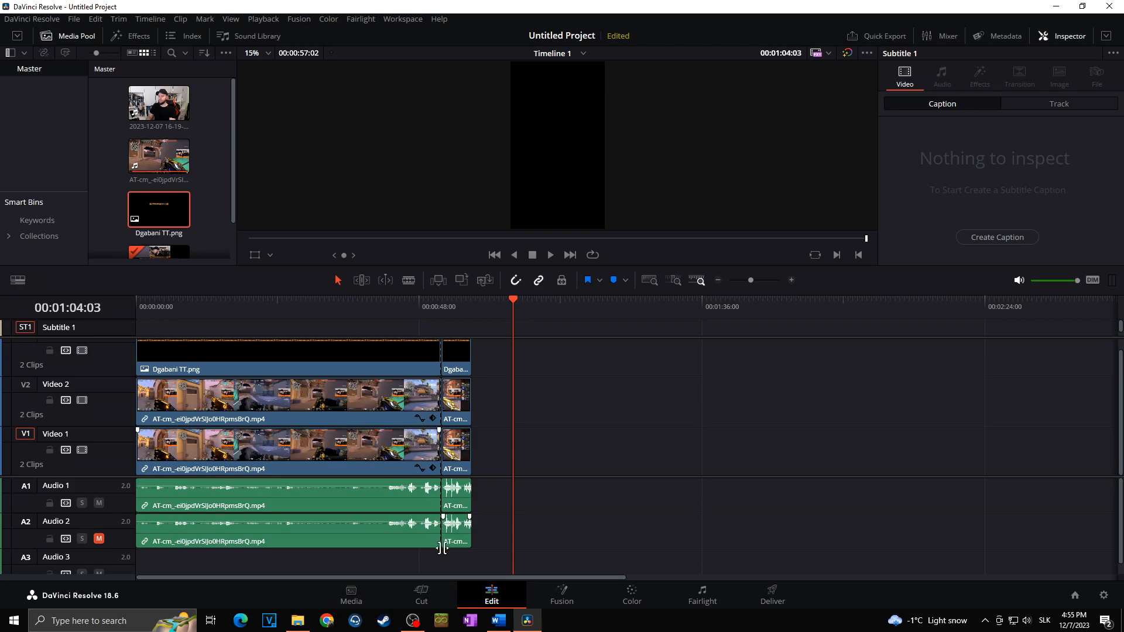
left_click(397, 403)
left_click(397, 302)
key("ctrl+b")
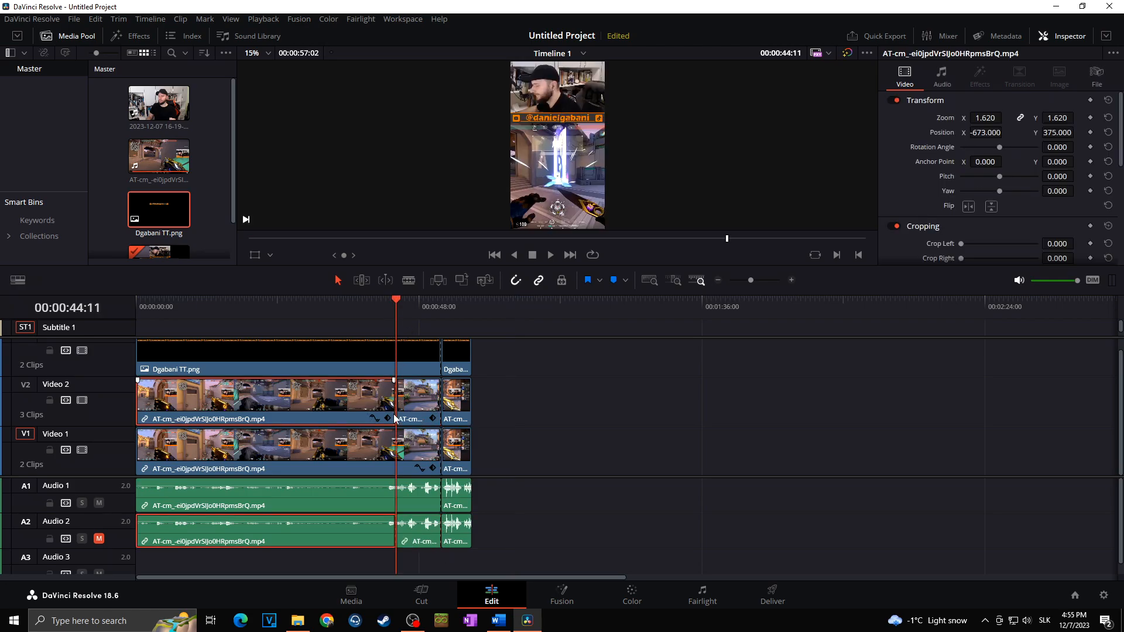
left_click(371, 317)
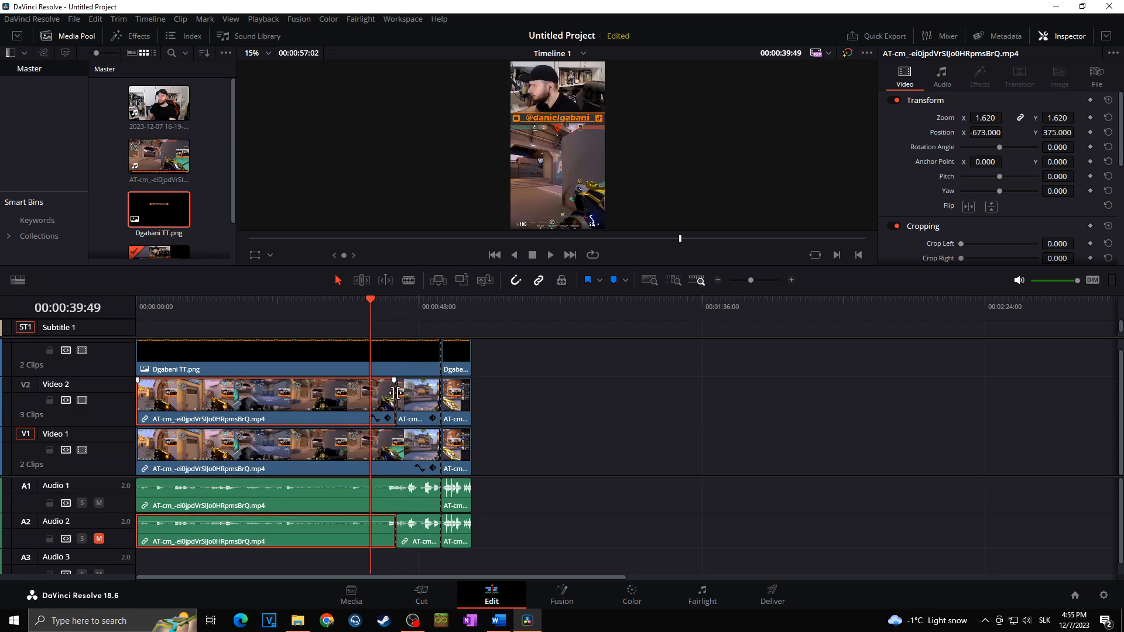
key("ctrl+z")
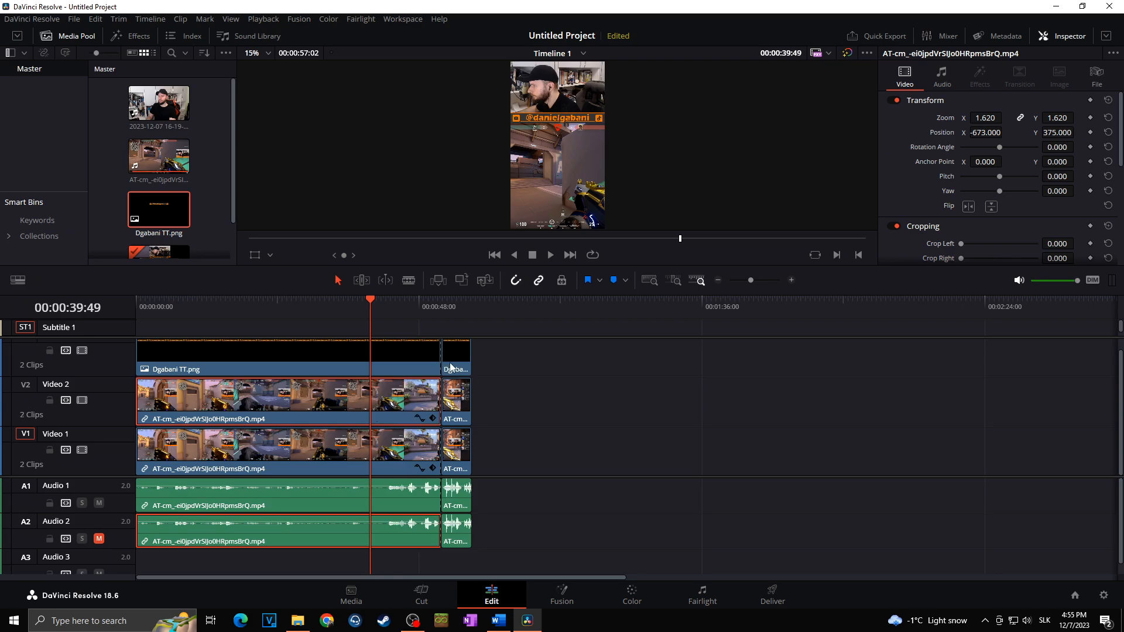
- Delete the trailing pieces after the 00:00:51:50 cut on all video and audio tracks
left_click_drag(498, 344, 460, 545)
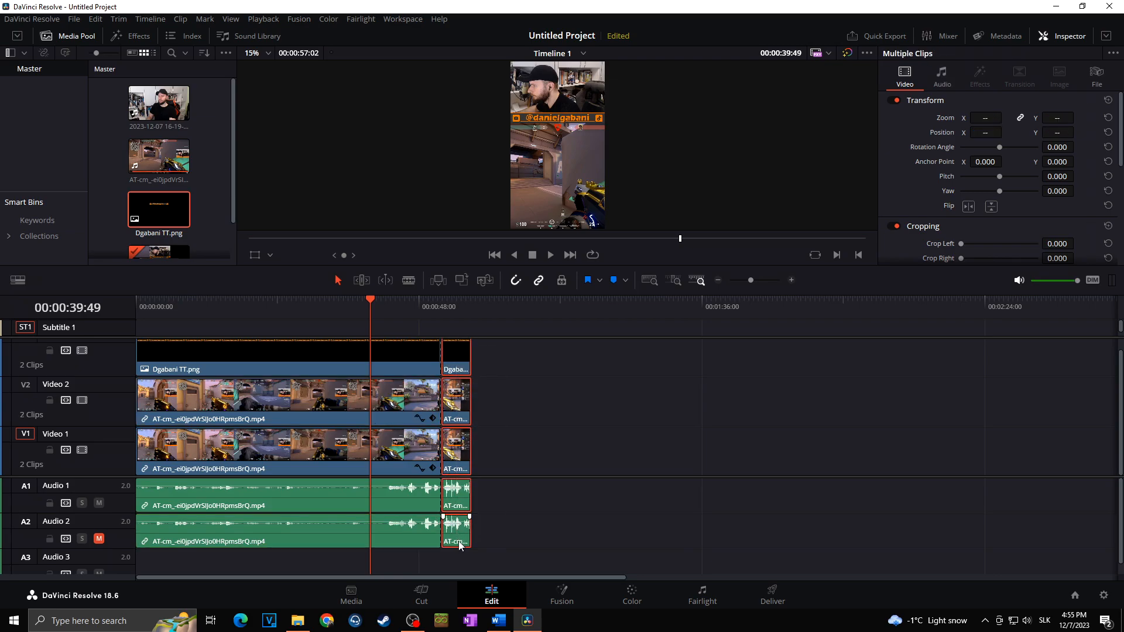
key("Delete")
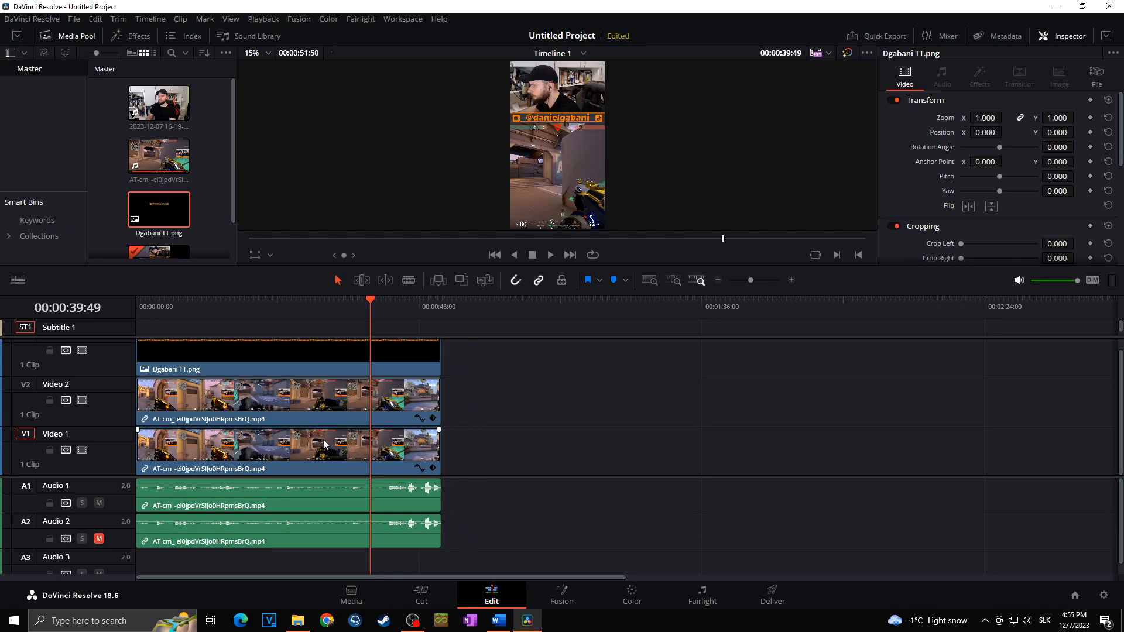
- Open the Deliver page and set the export file name to clutch
left_click(784, 595)
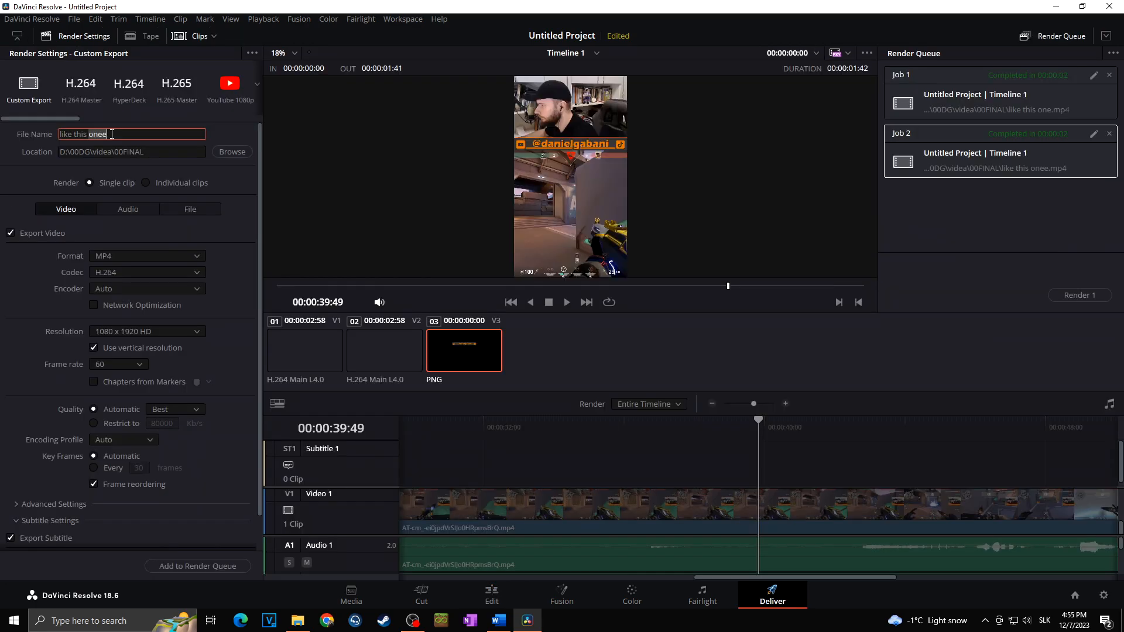
left_click_drag(117, 133, 54, 132)
type("clutch")
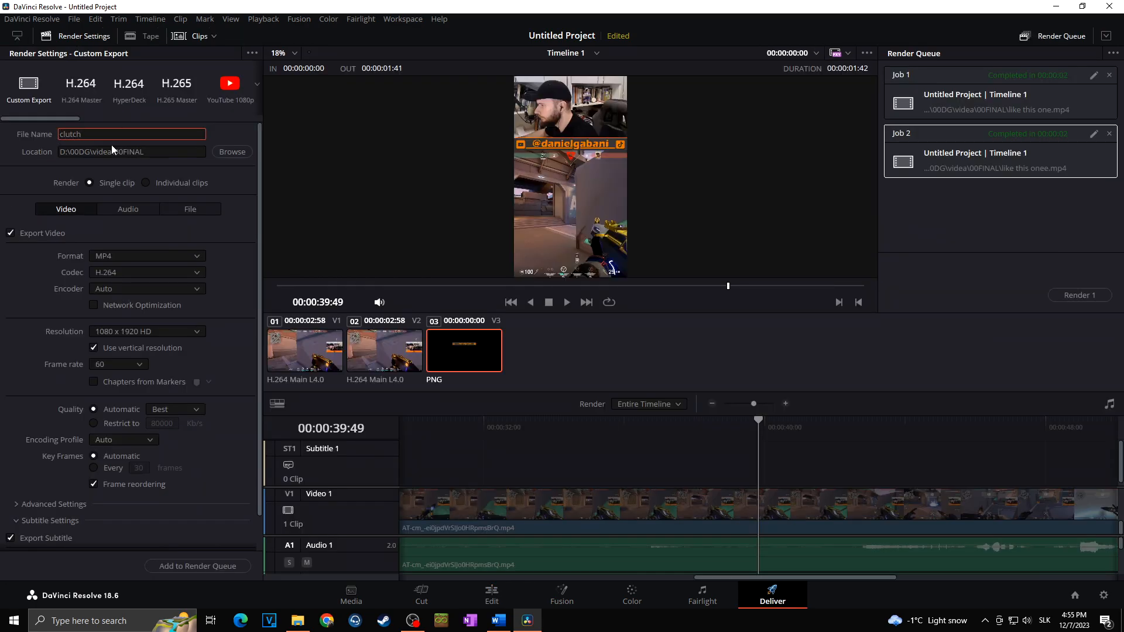
- Add the clutch export to the render queue with the 1080 x 1920 H.264 MP4 settings and render it
scroll(129, 193, "down", 1)
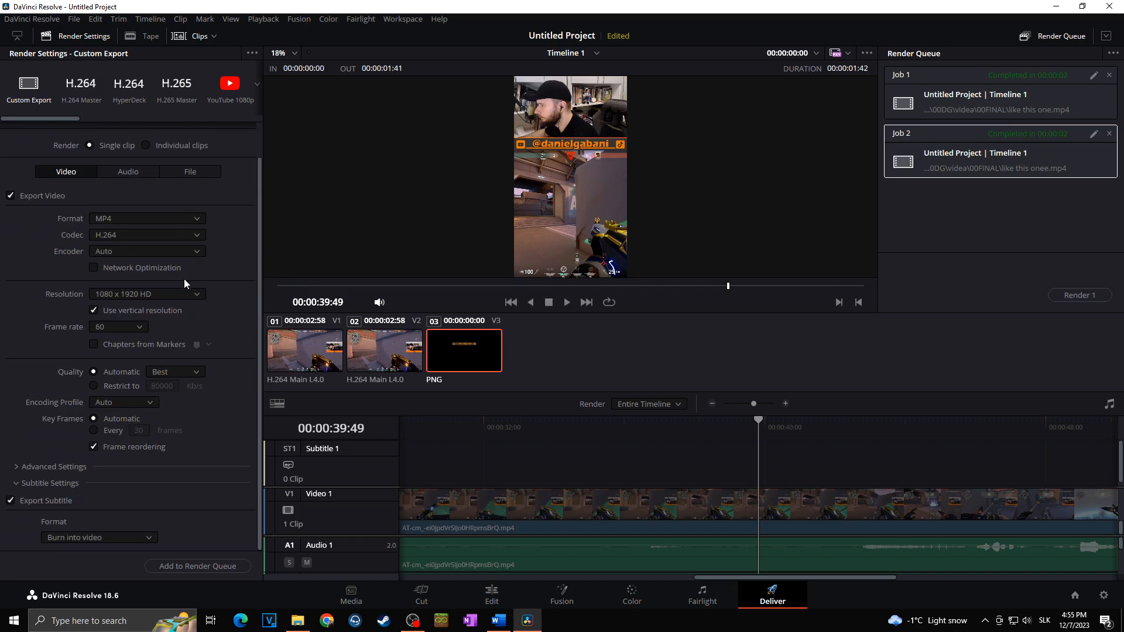
left_click(225, 566)
left_click(1075, 295)
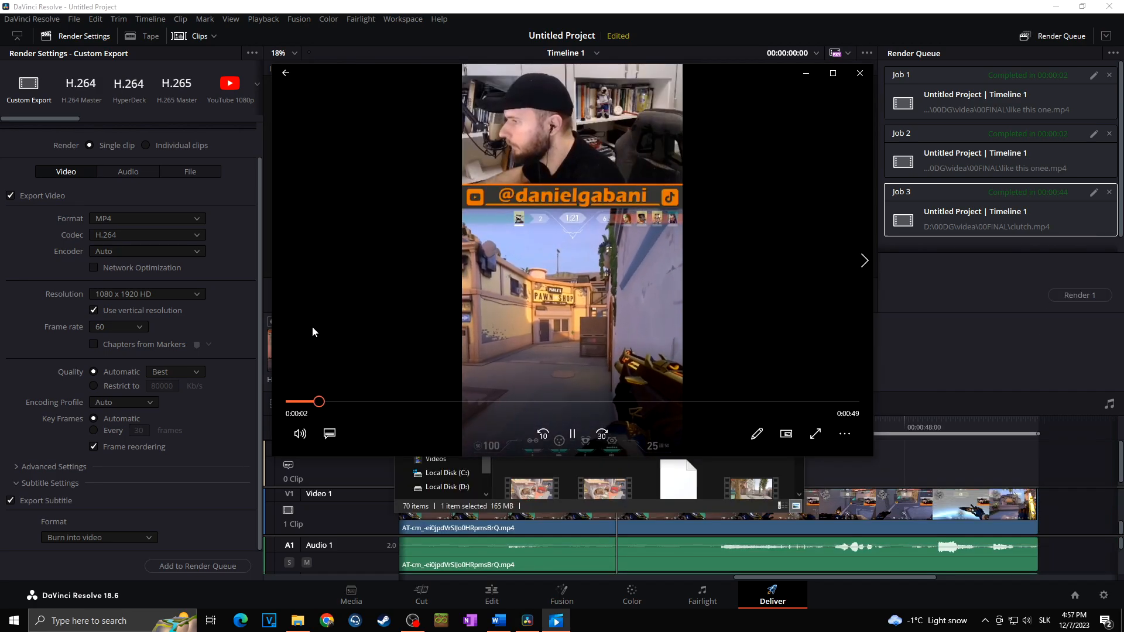